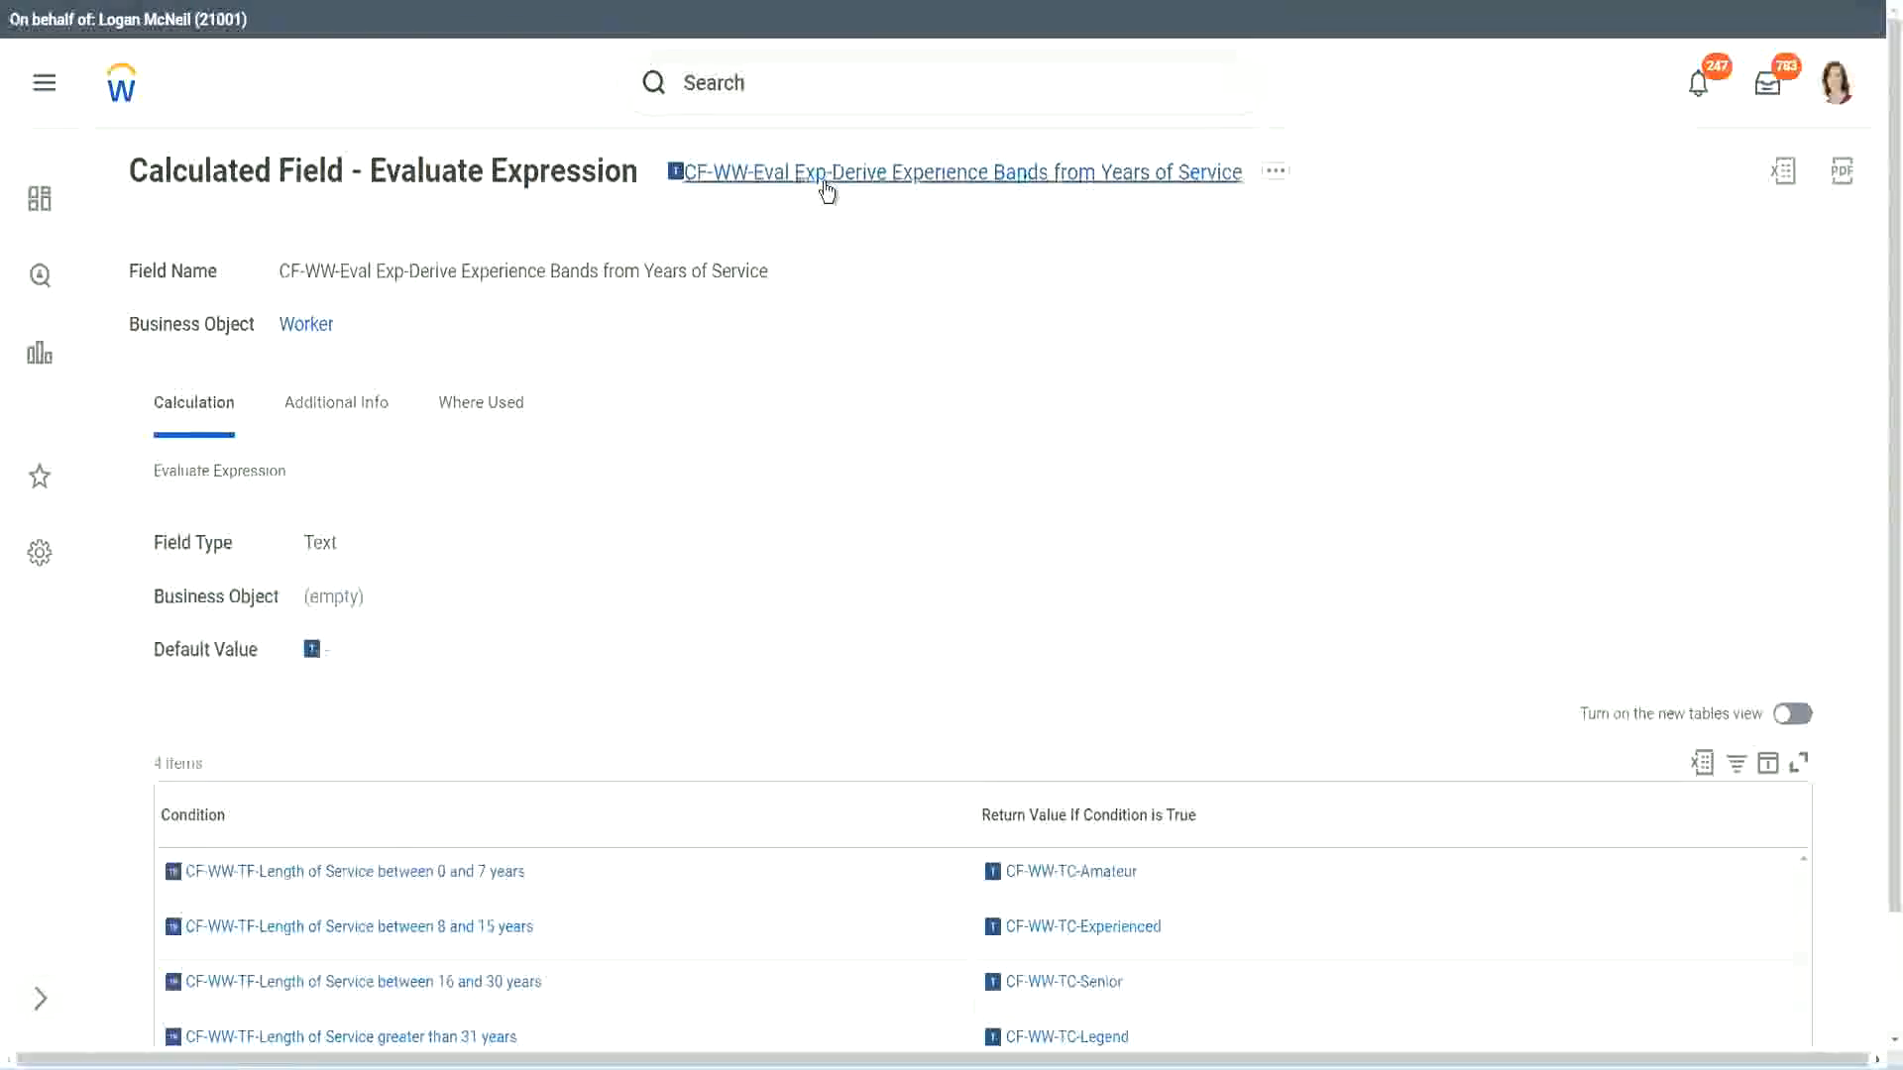
pyautogui.rightClick(824, 176)
pyautogui.click(870, 292)
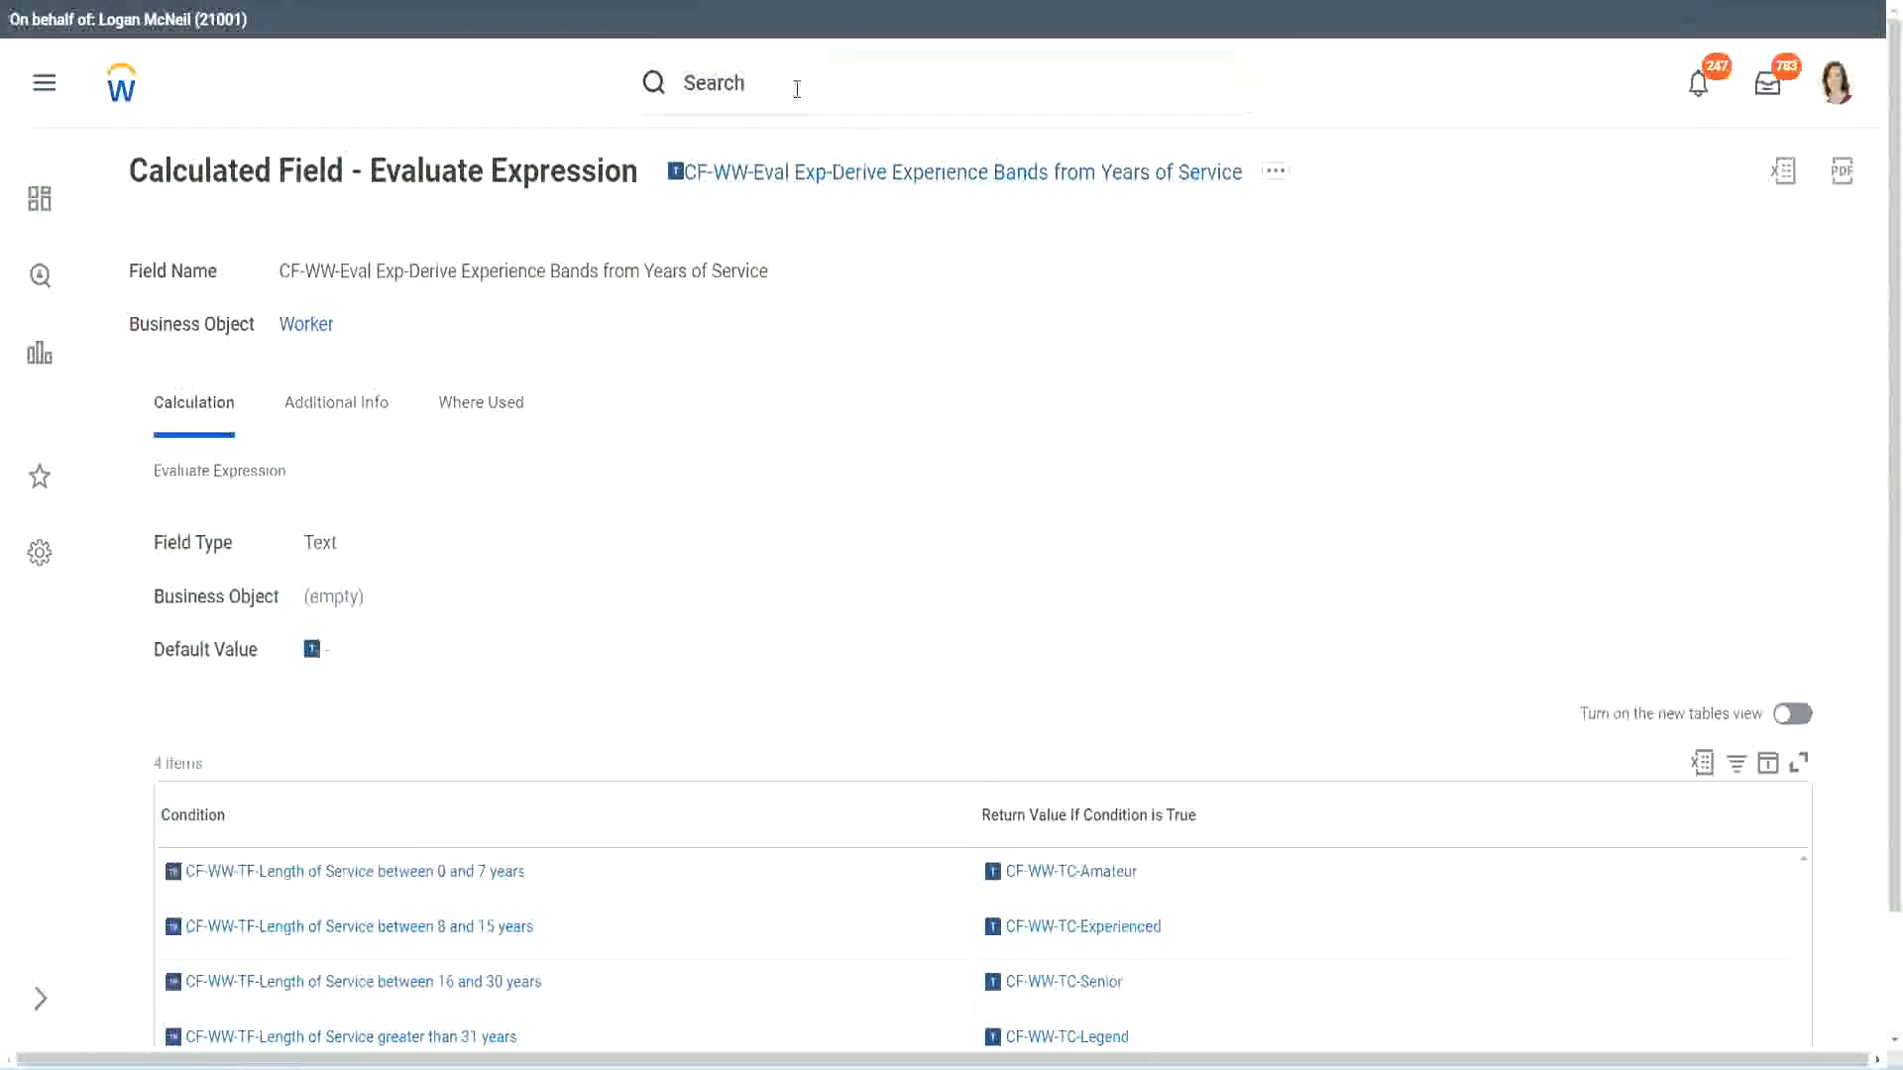
pyautogui.click(797, 89)
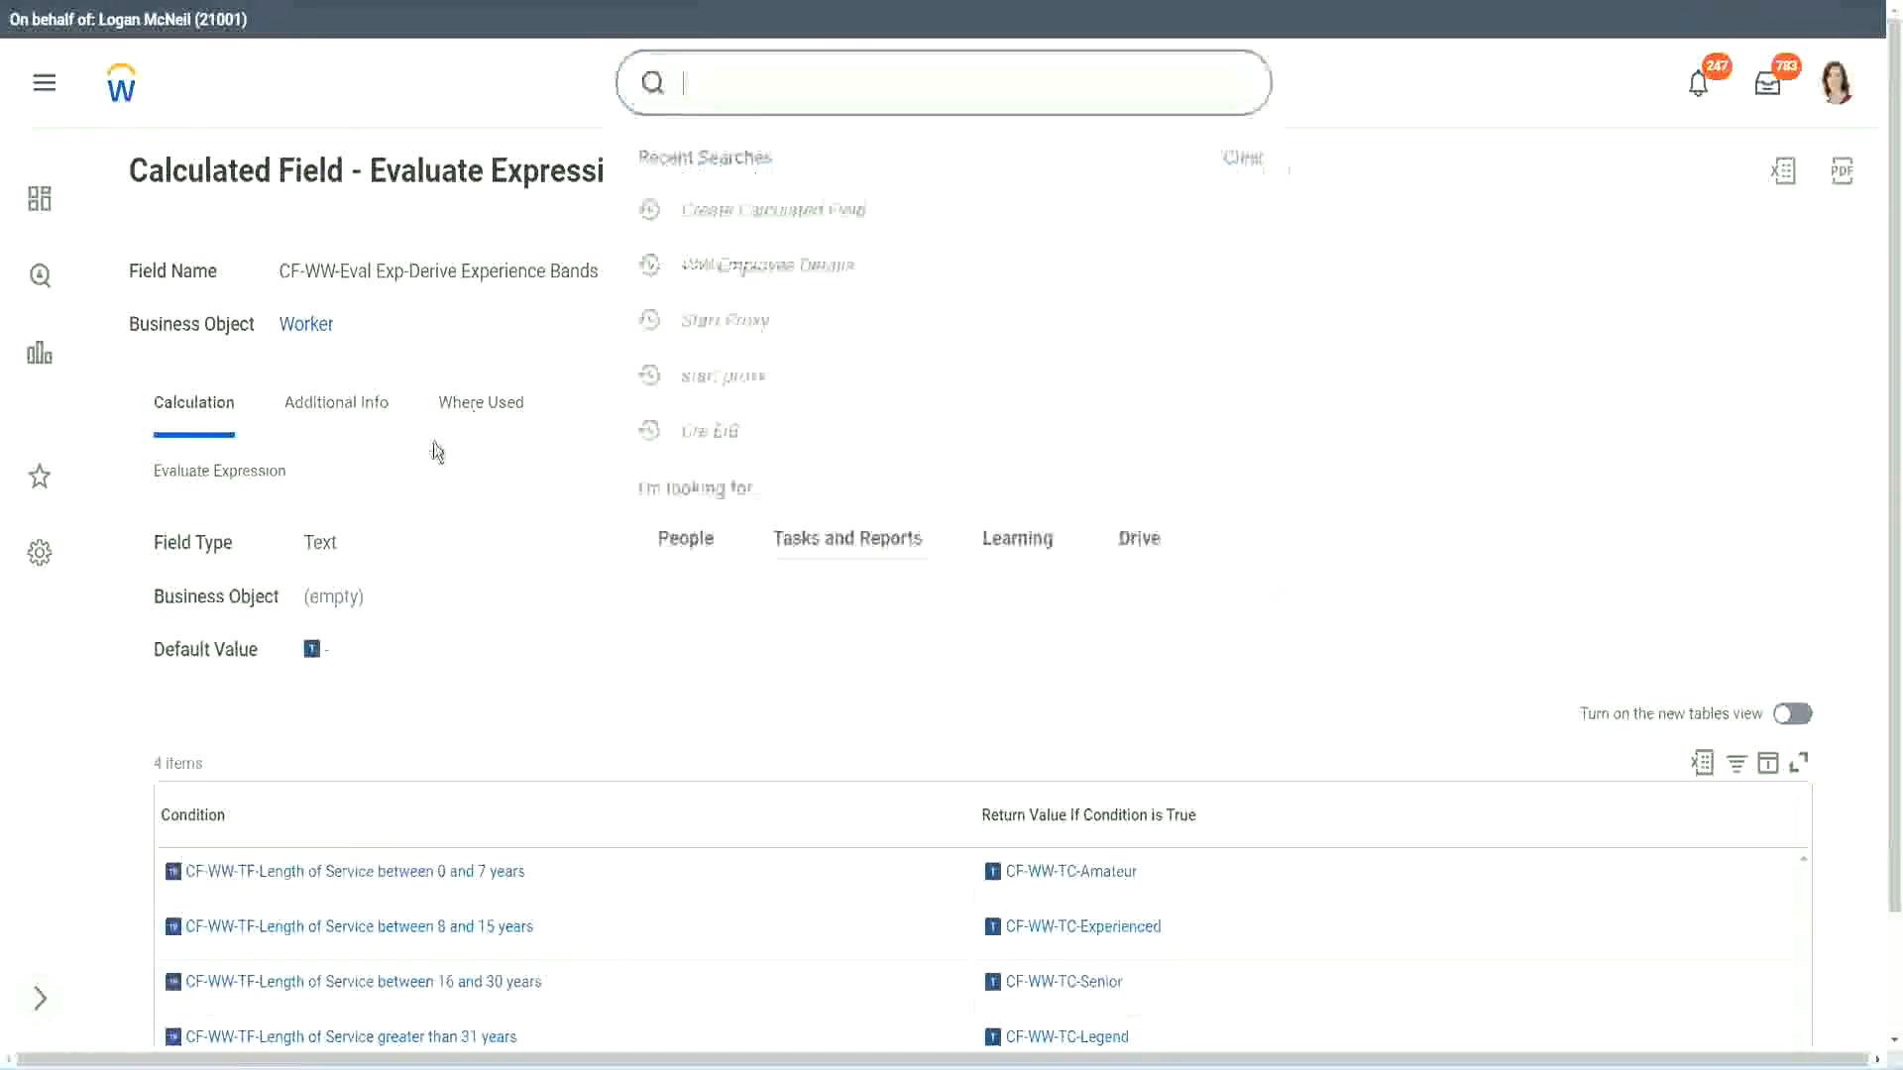
pyautogui.click(1347, 222)
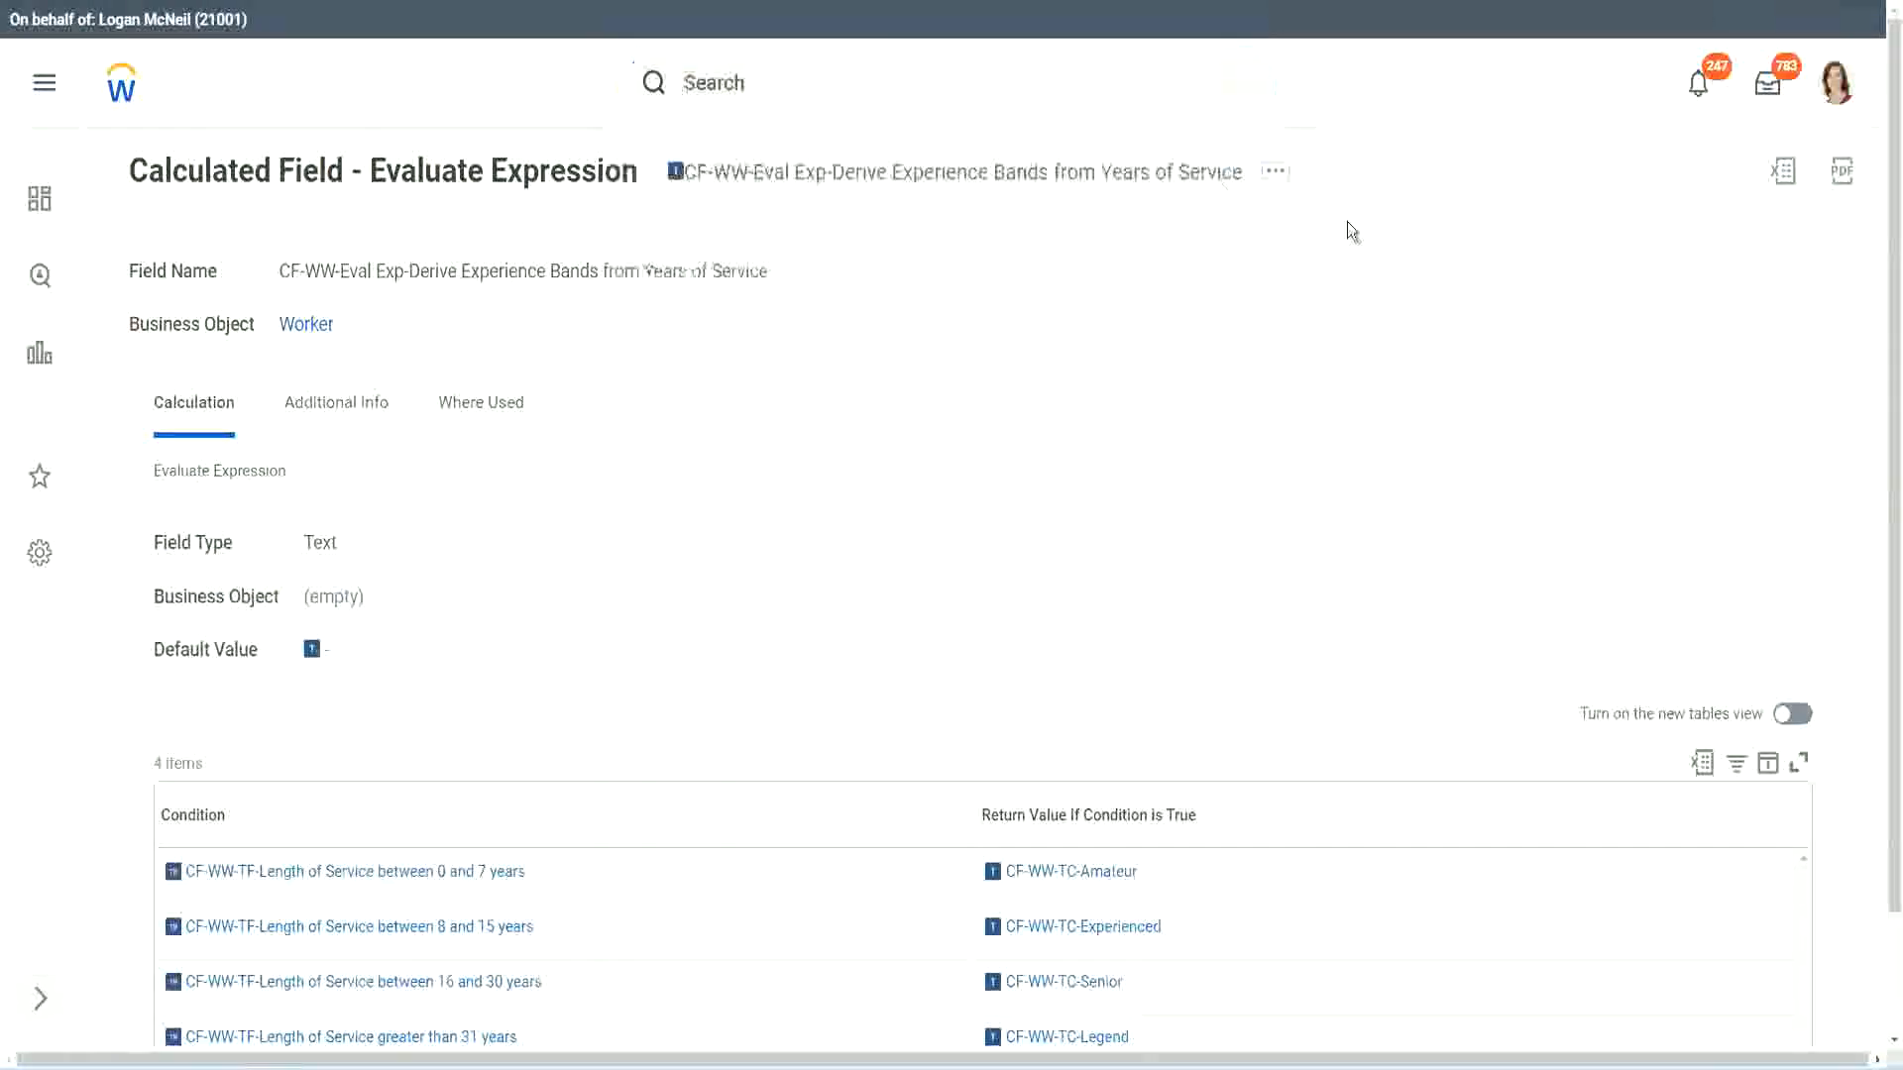
# Search for "create calc field" and open the Create Calculated Field task.
pyautogui.click(751, 74)
pyautogui.write('create calc')
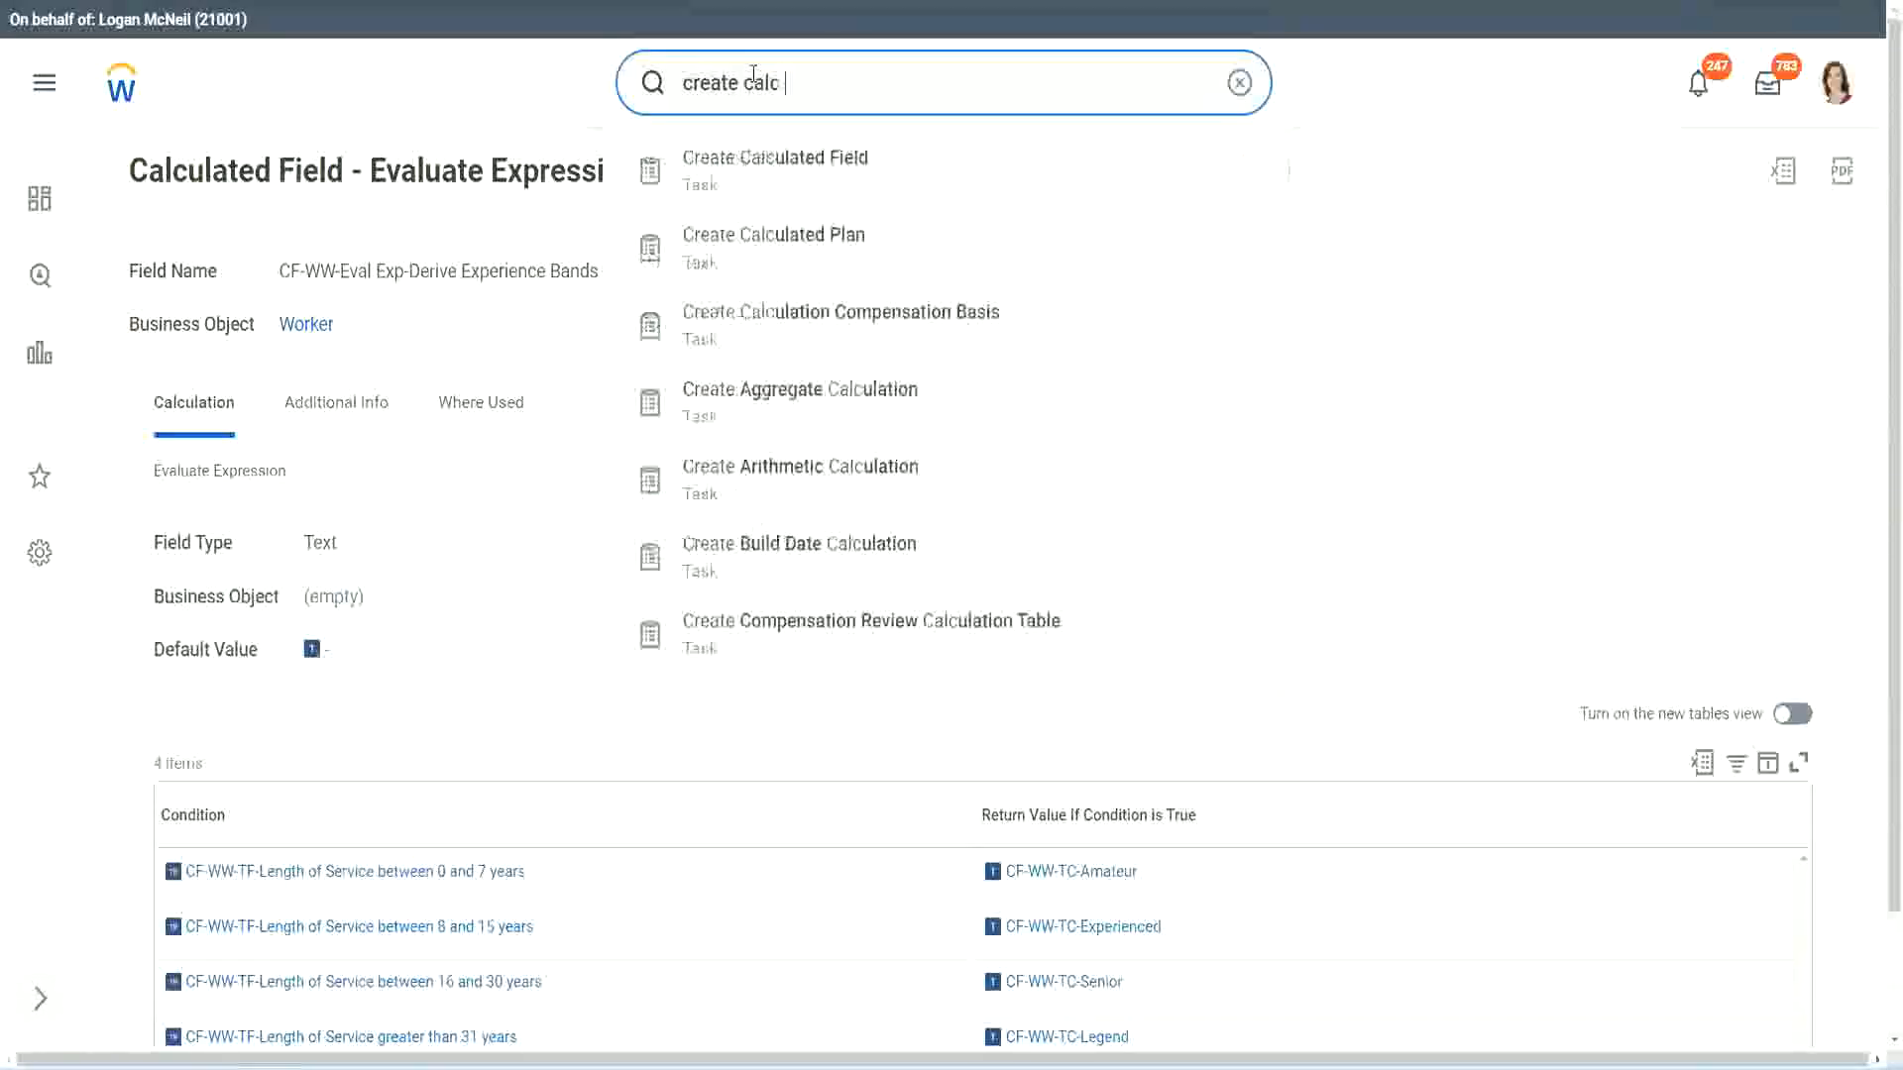
pyautogui.write(' field')
pyautogui.click(792, 184)
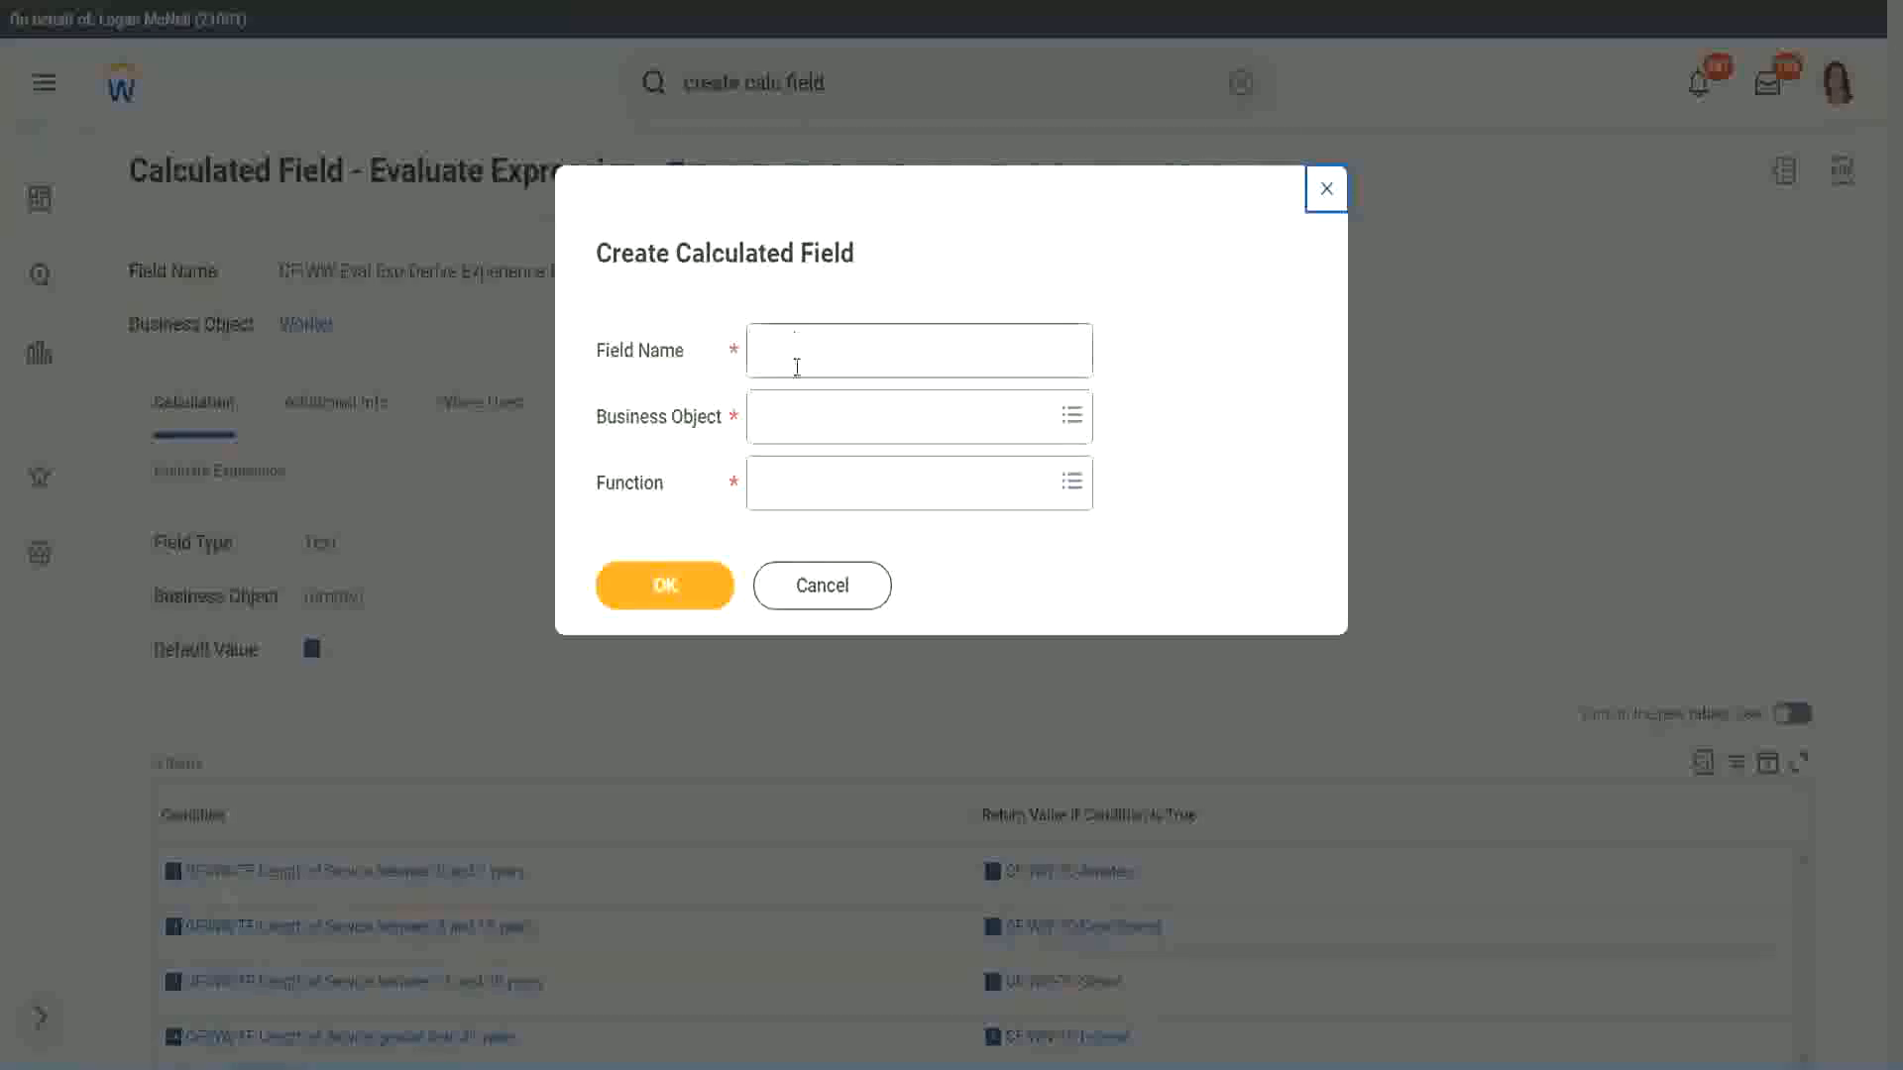
# Name the calculated field "CF-WW-LRB-Identify Experience Bands from years of Service".
pyautogui.click(799, 357)
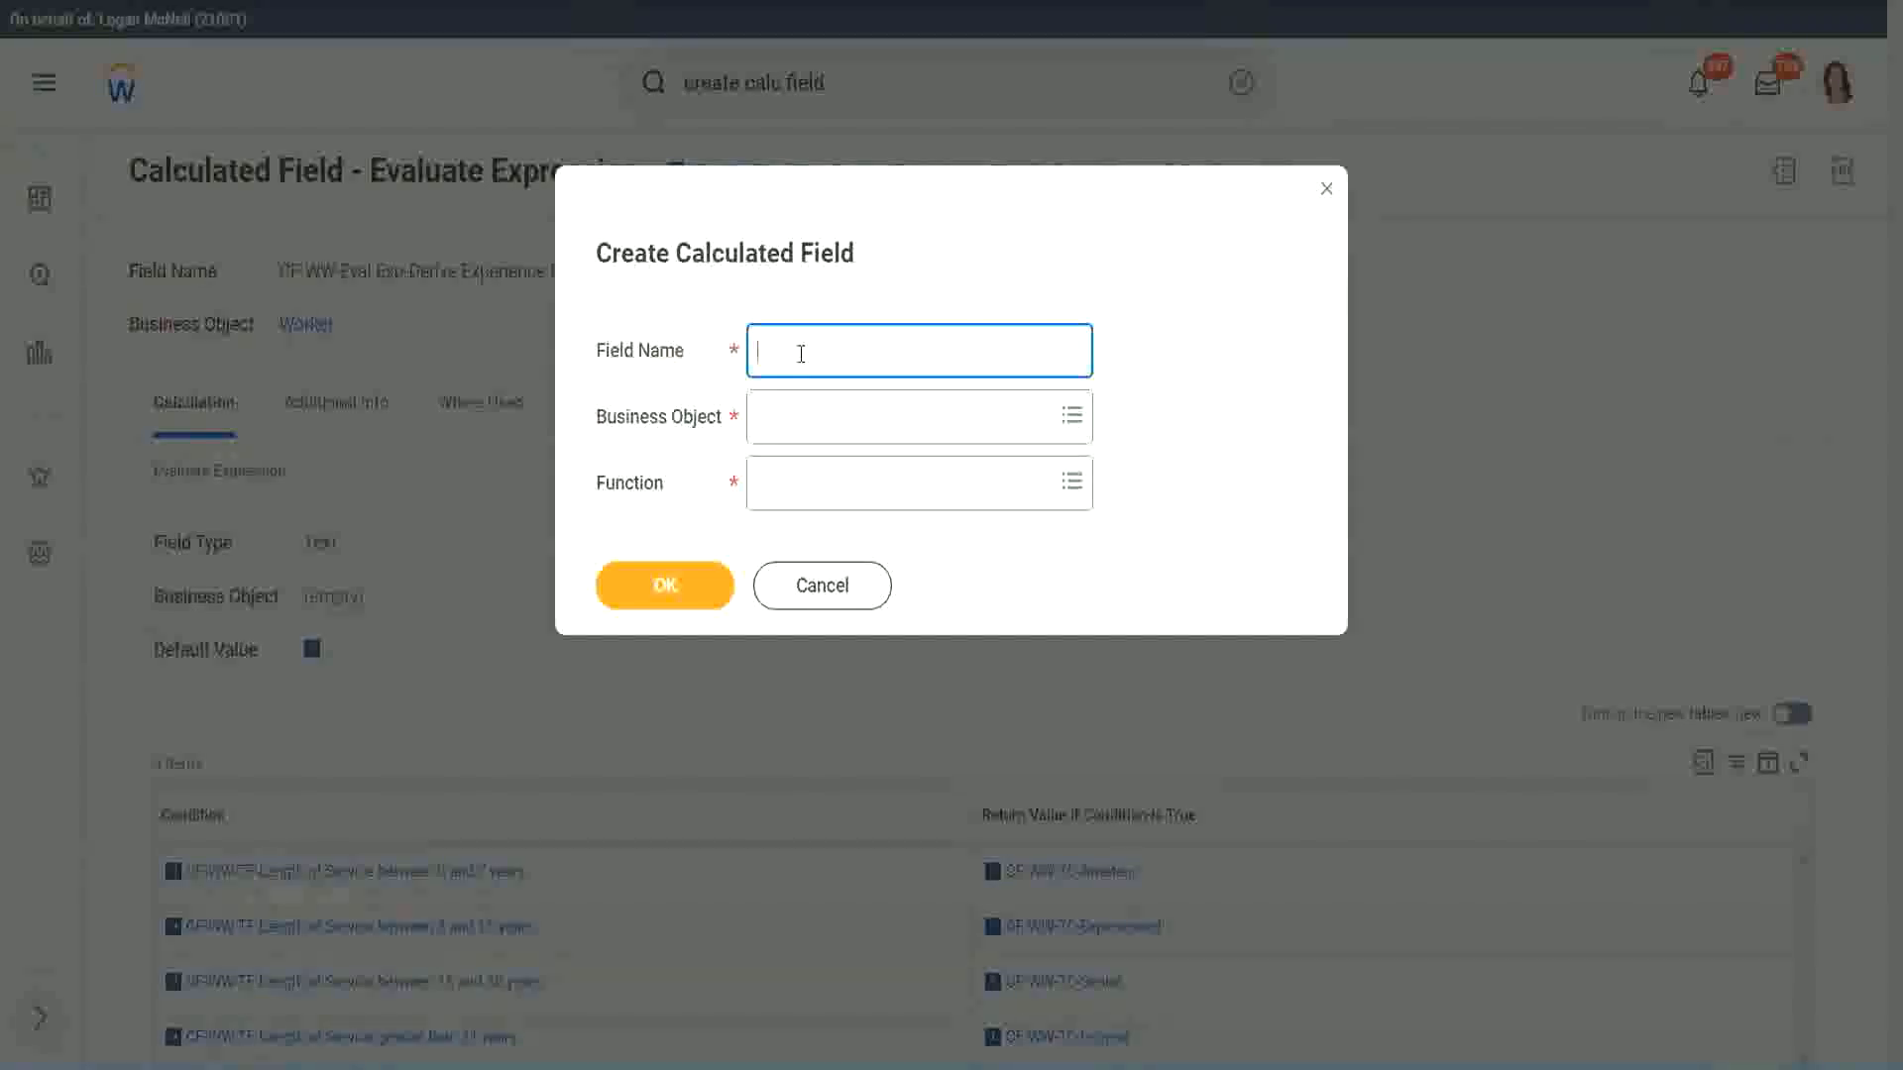
pyautogui.write('CF-WW-LRB-Identify Exe')
pyautogui.press('BackSpace')
pyautogui.write('periende')
pyautogui.press('BackSpace')
pyautogui.press('BackSpace')
pyautogui.write('ce ')
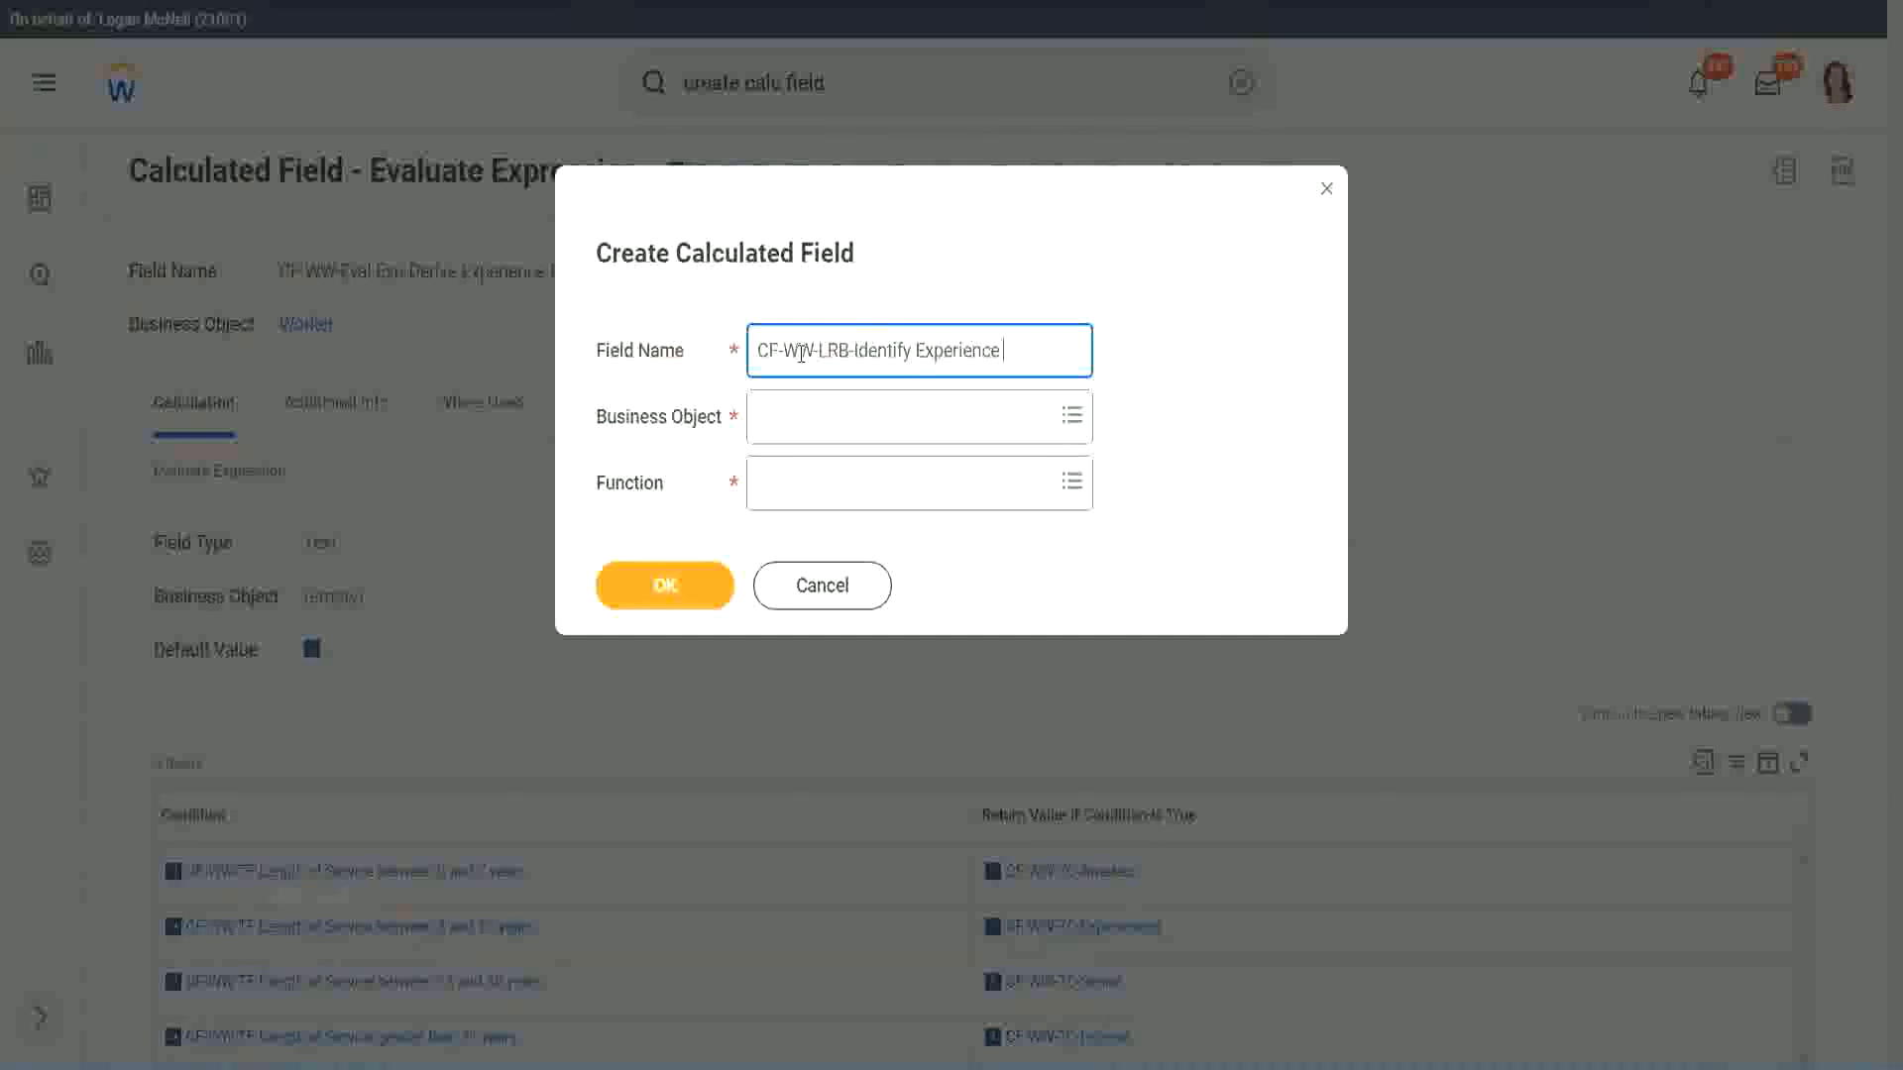
pyautogui.write('Bands from ')
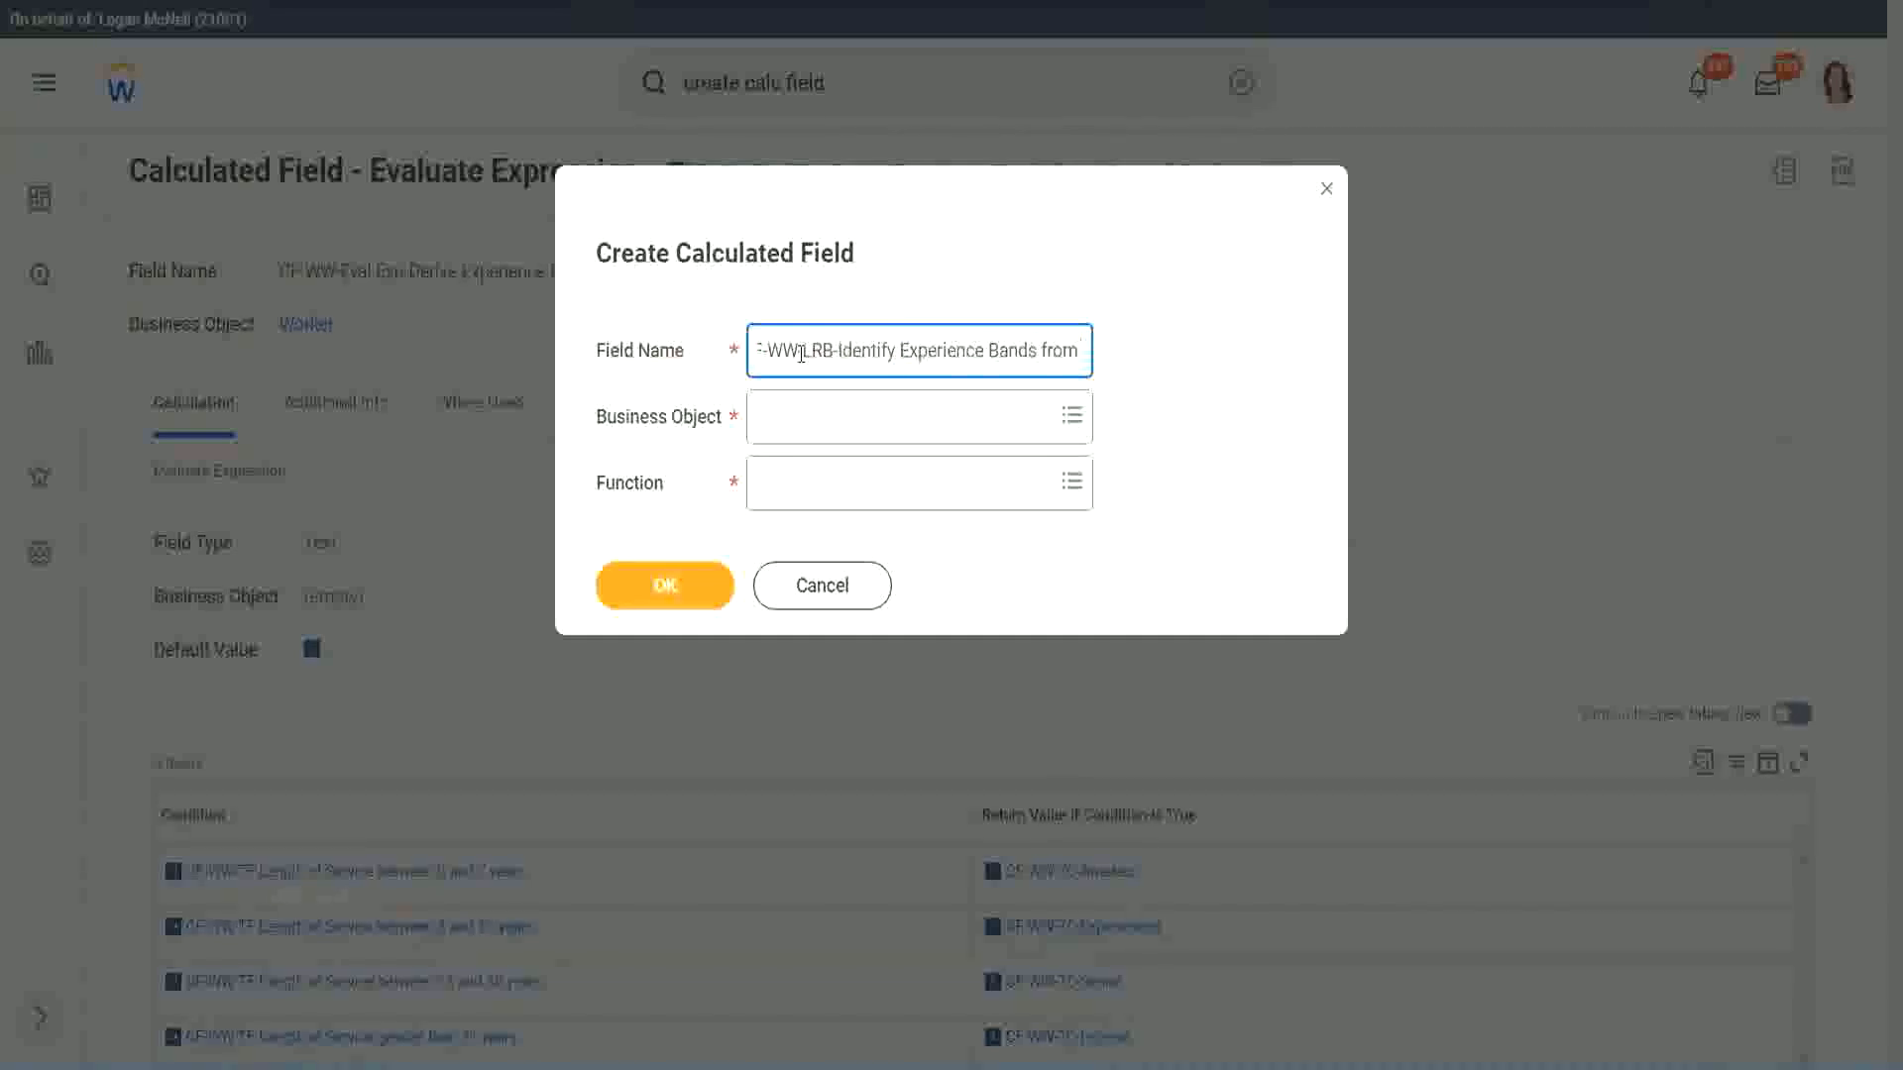
pyautogui.write('years of Service')
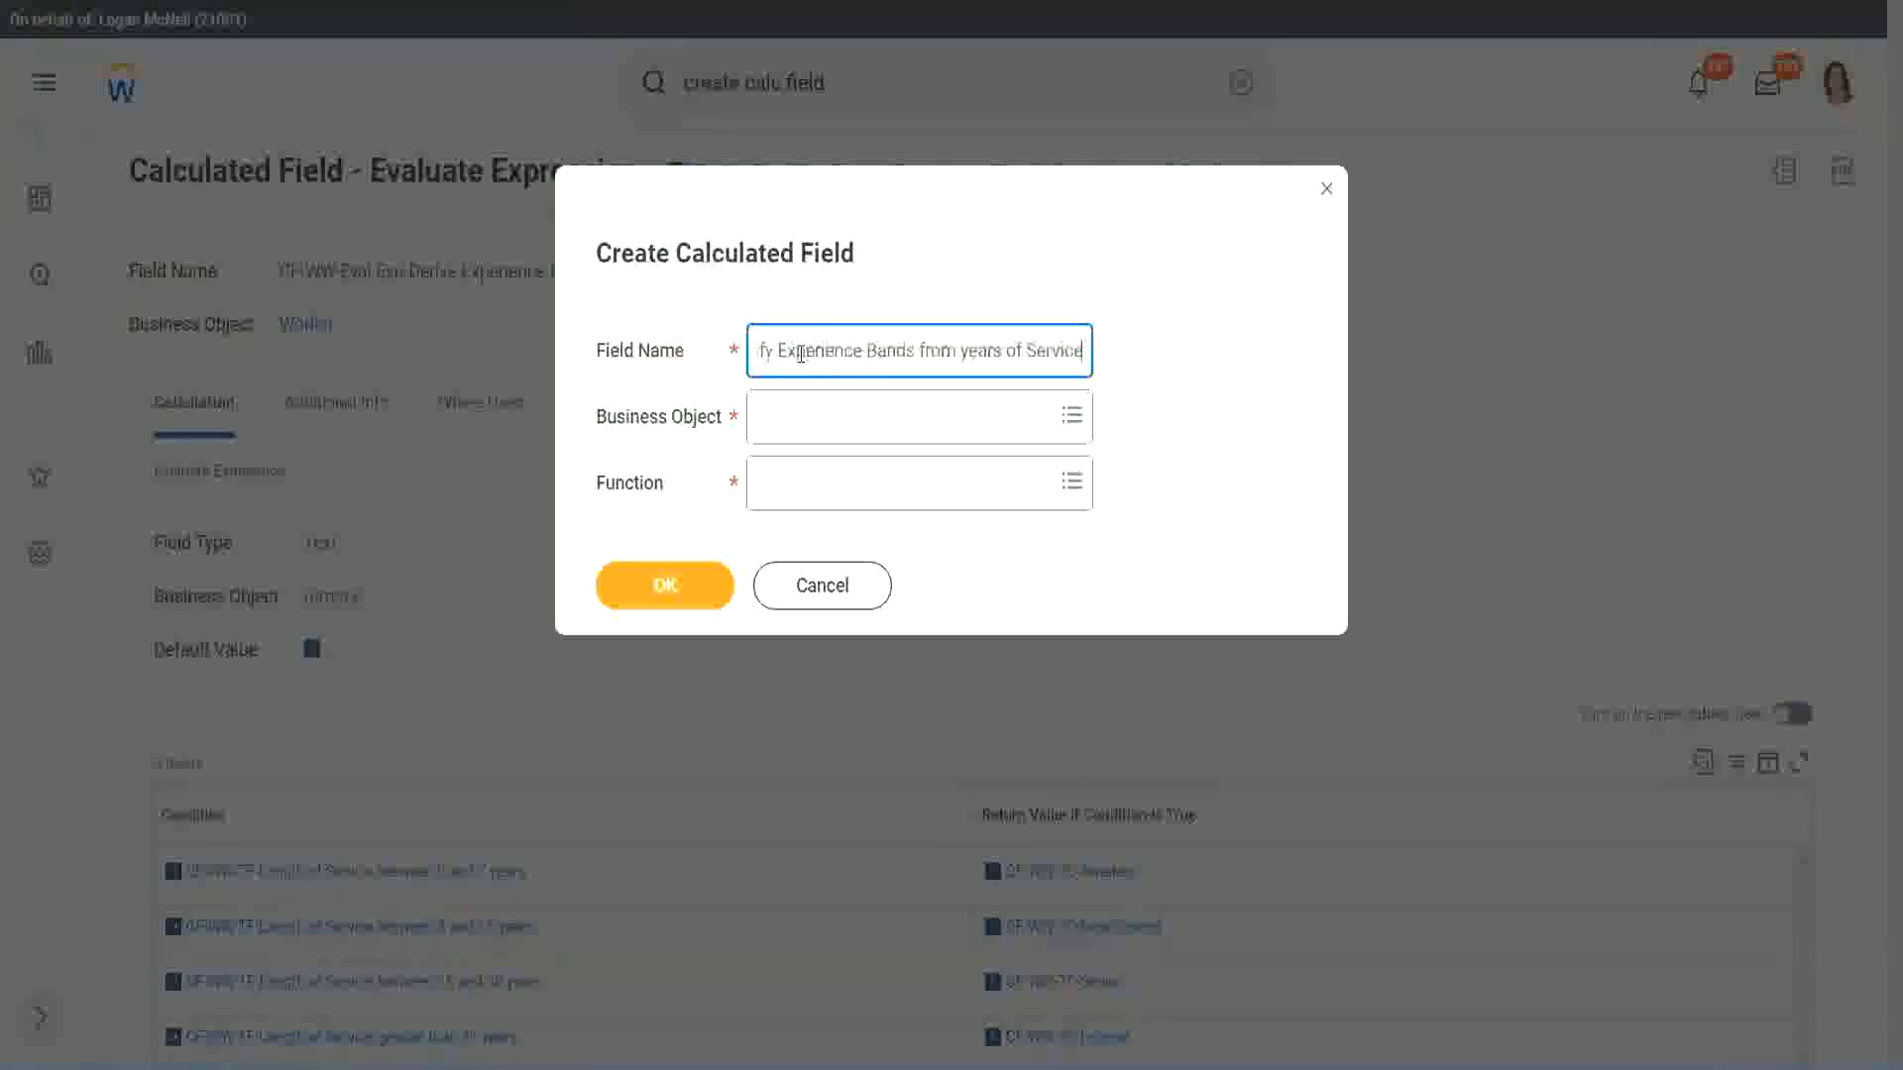
# Set the business object to Worker and the function to Lookup Range Band, and continue to the field's definition.
pyautogui.press('Tab')
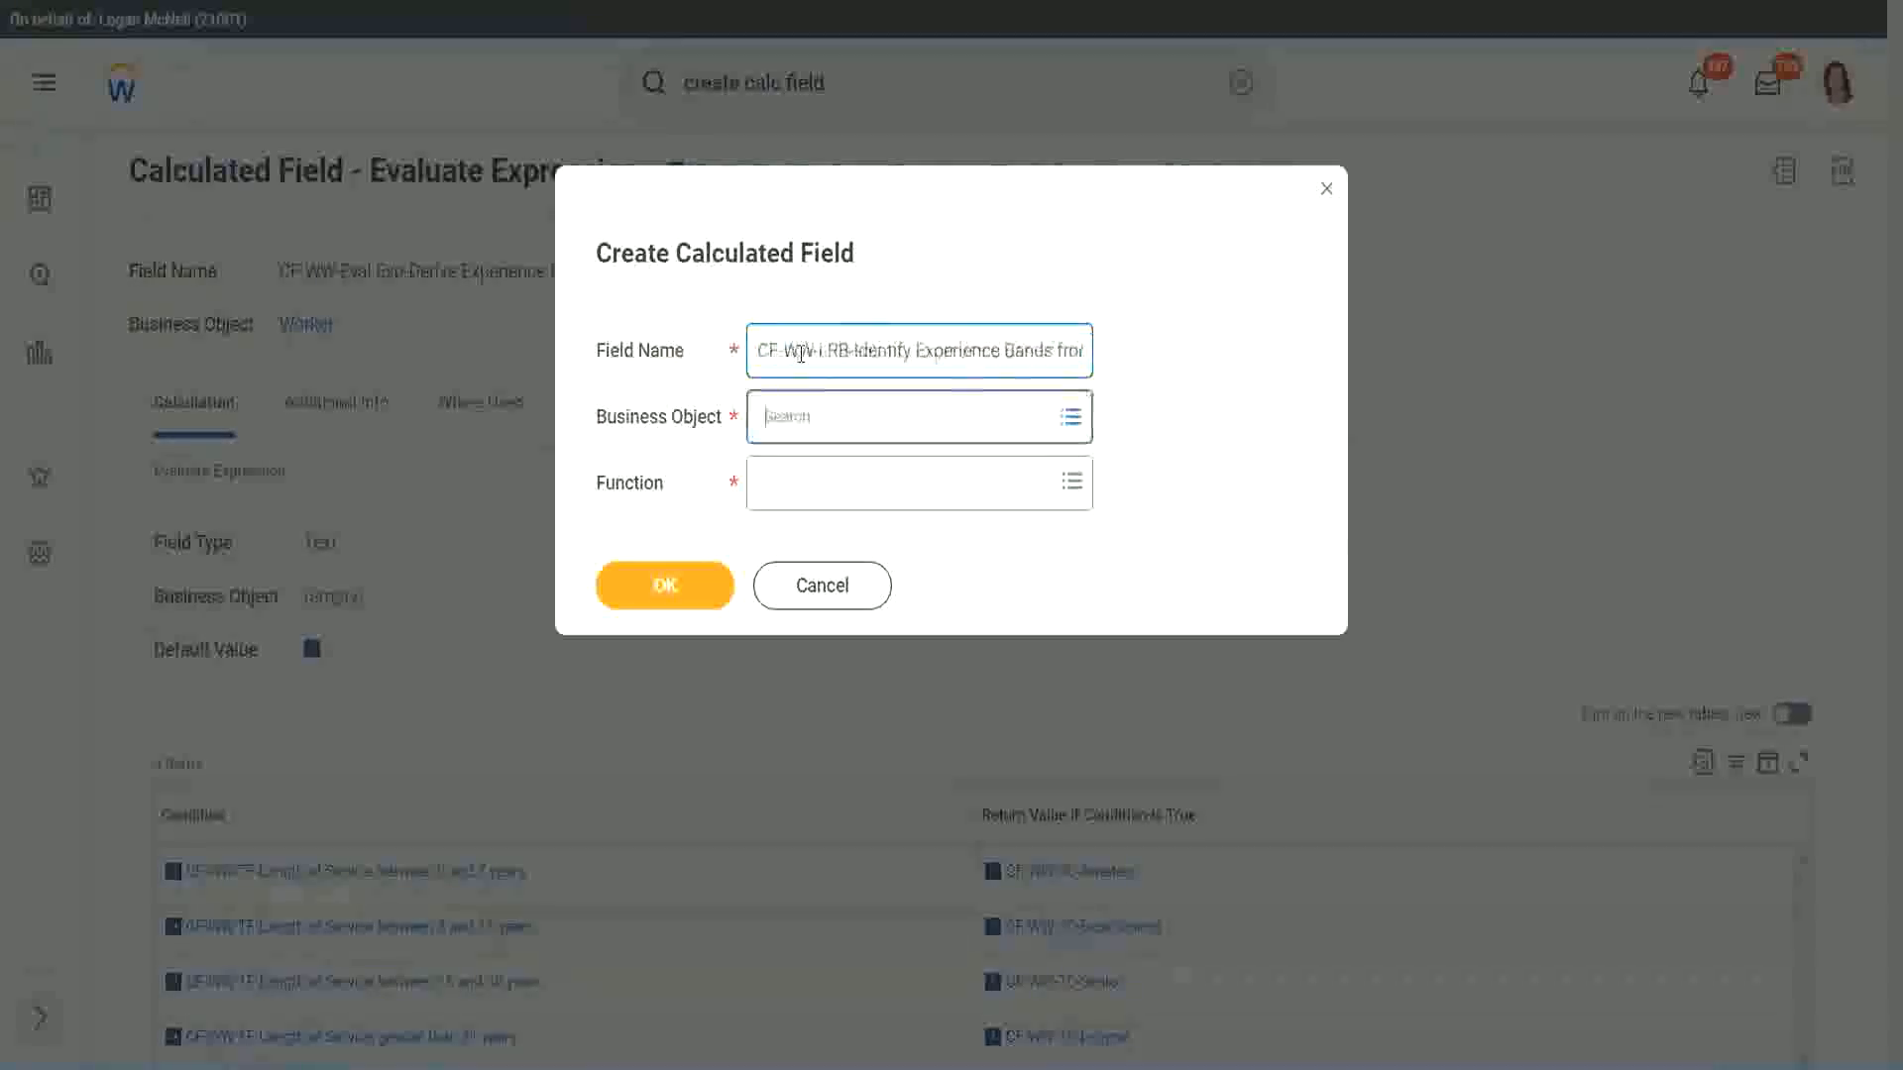
pyautogui.write('wor')
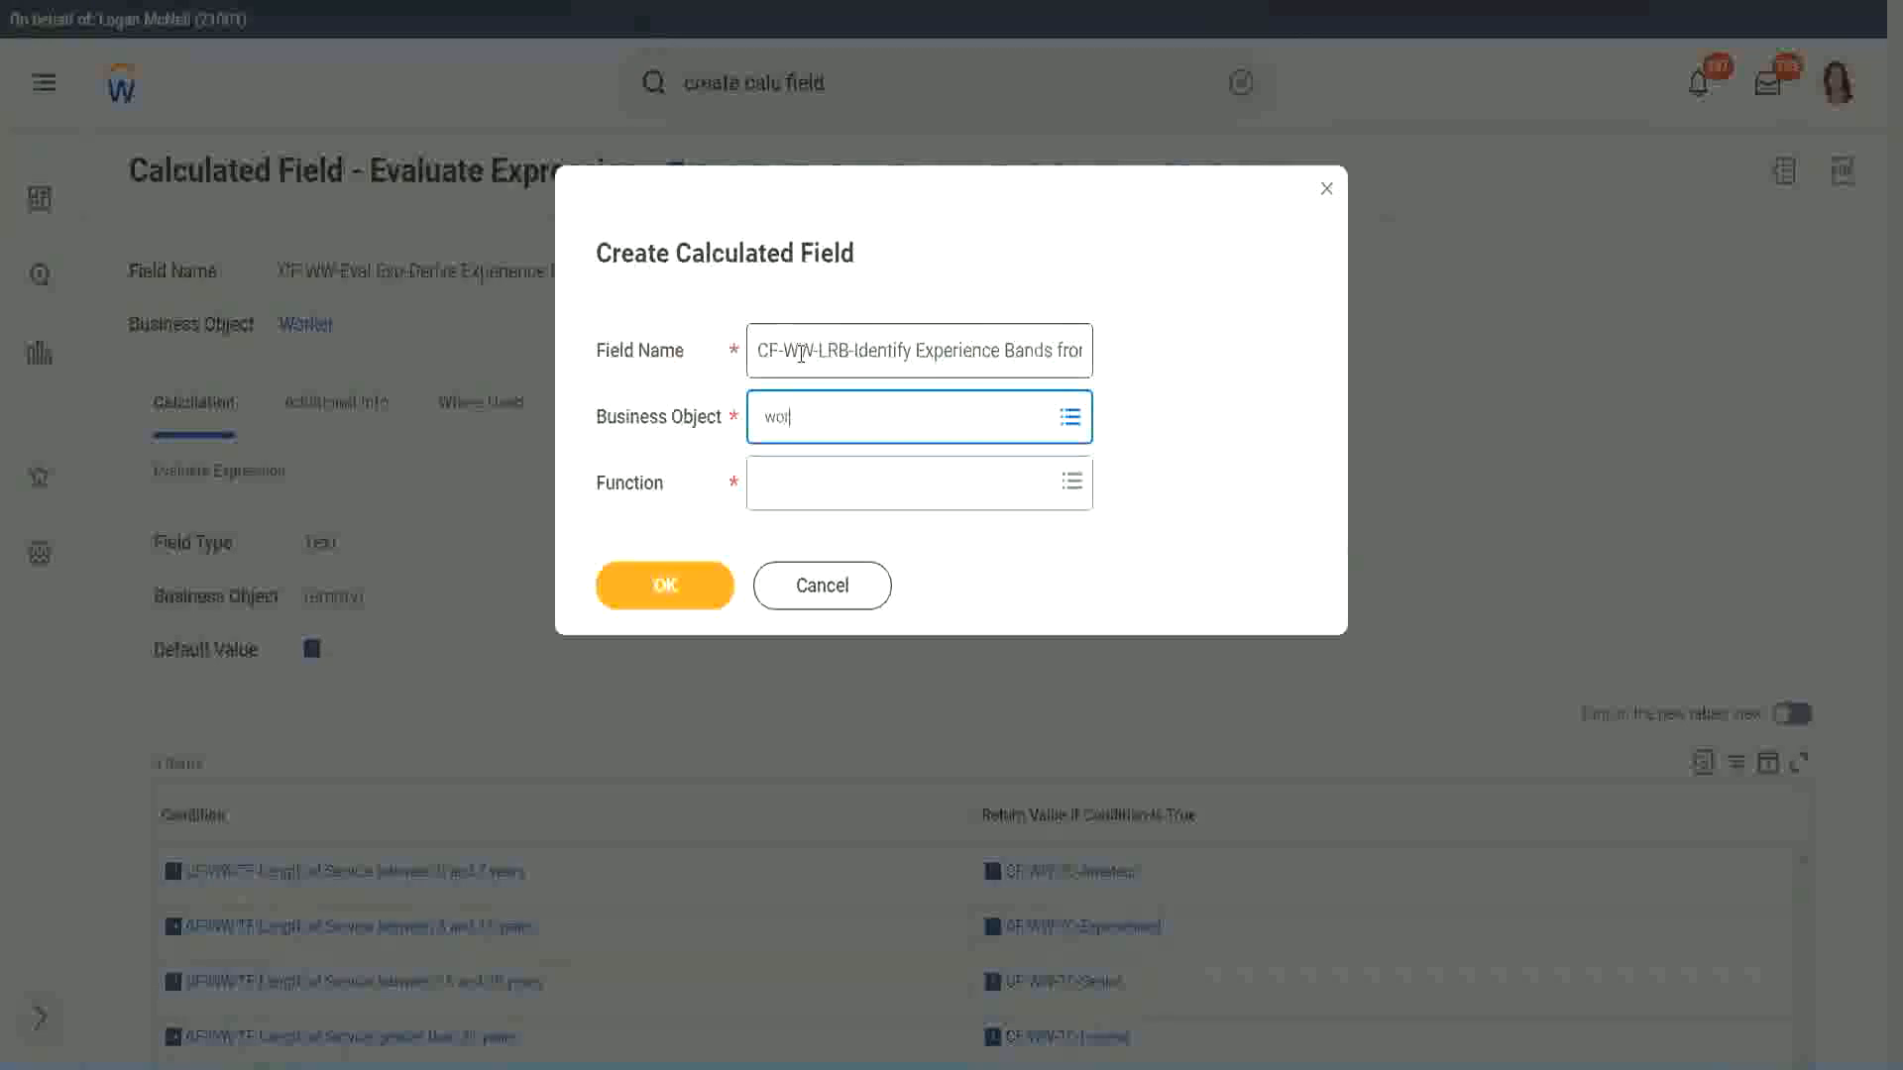
pyautogui.write('ker')
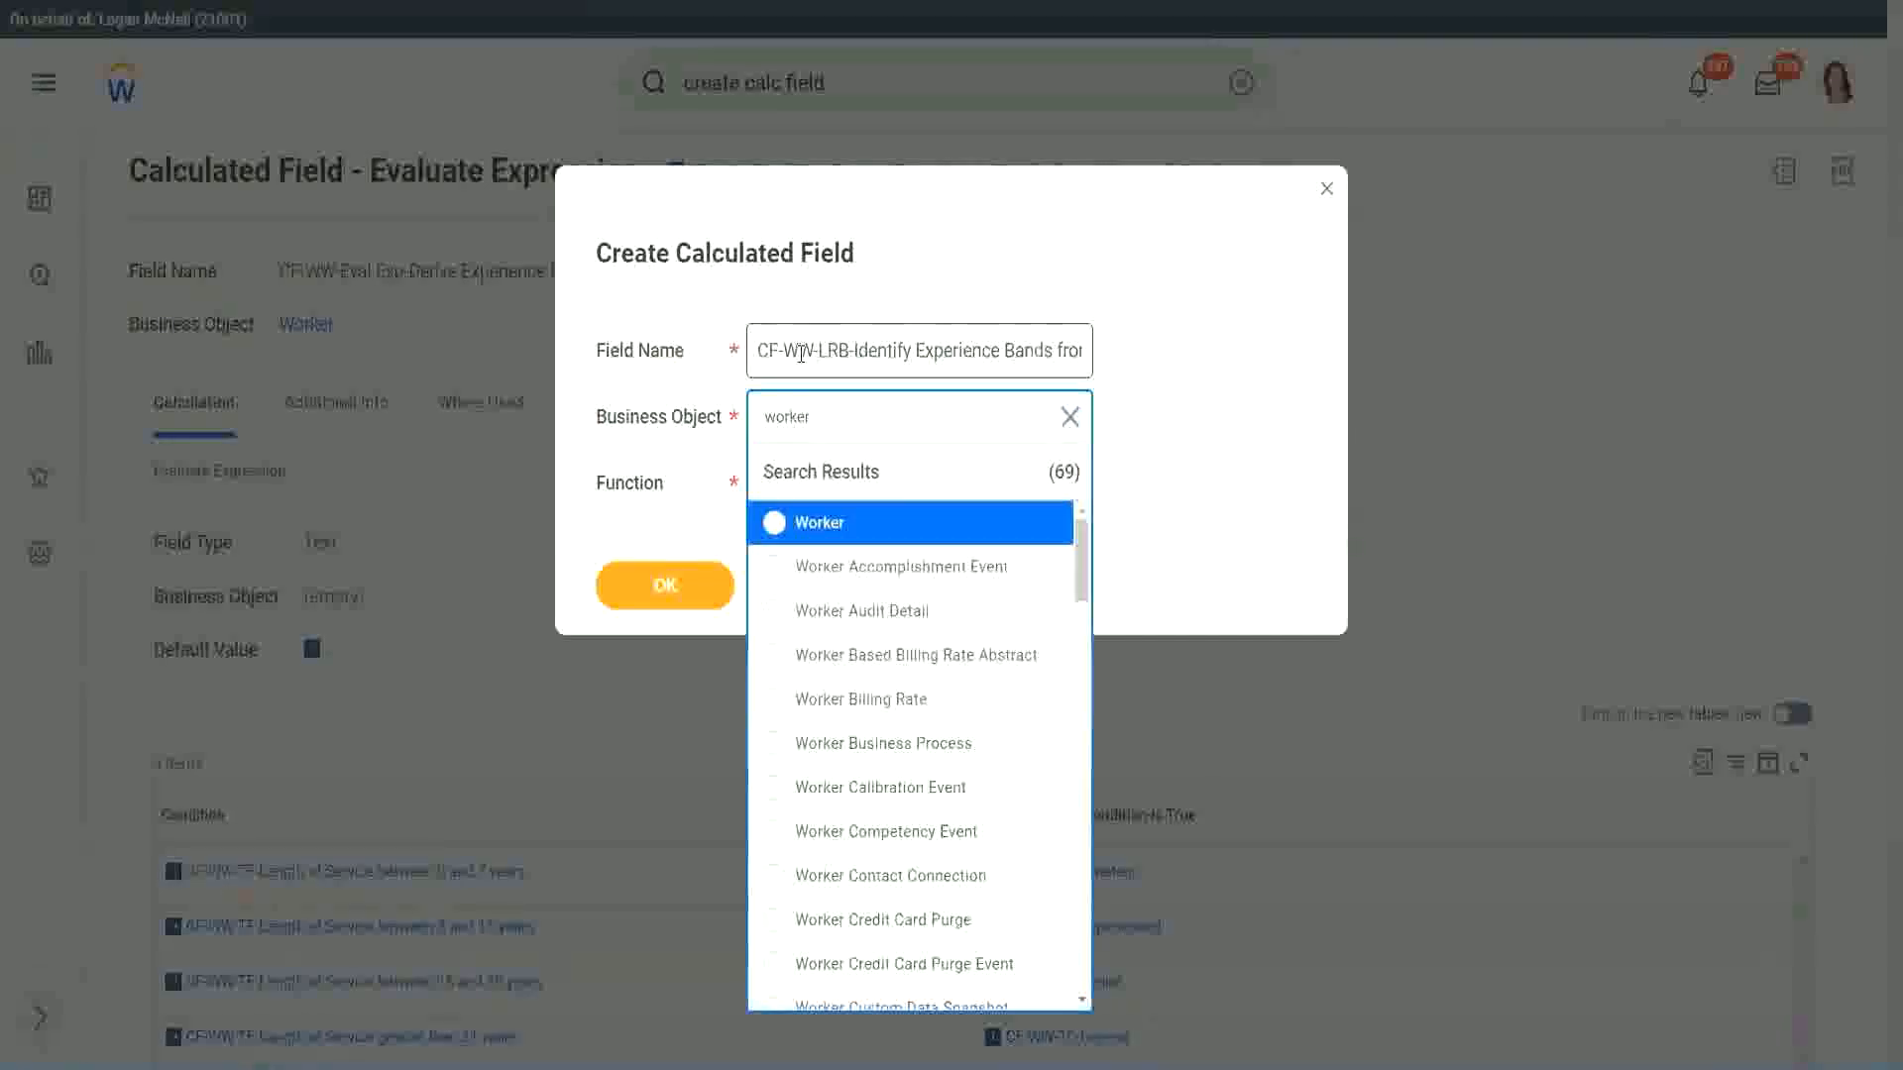
pyautogui.press('Return')
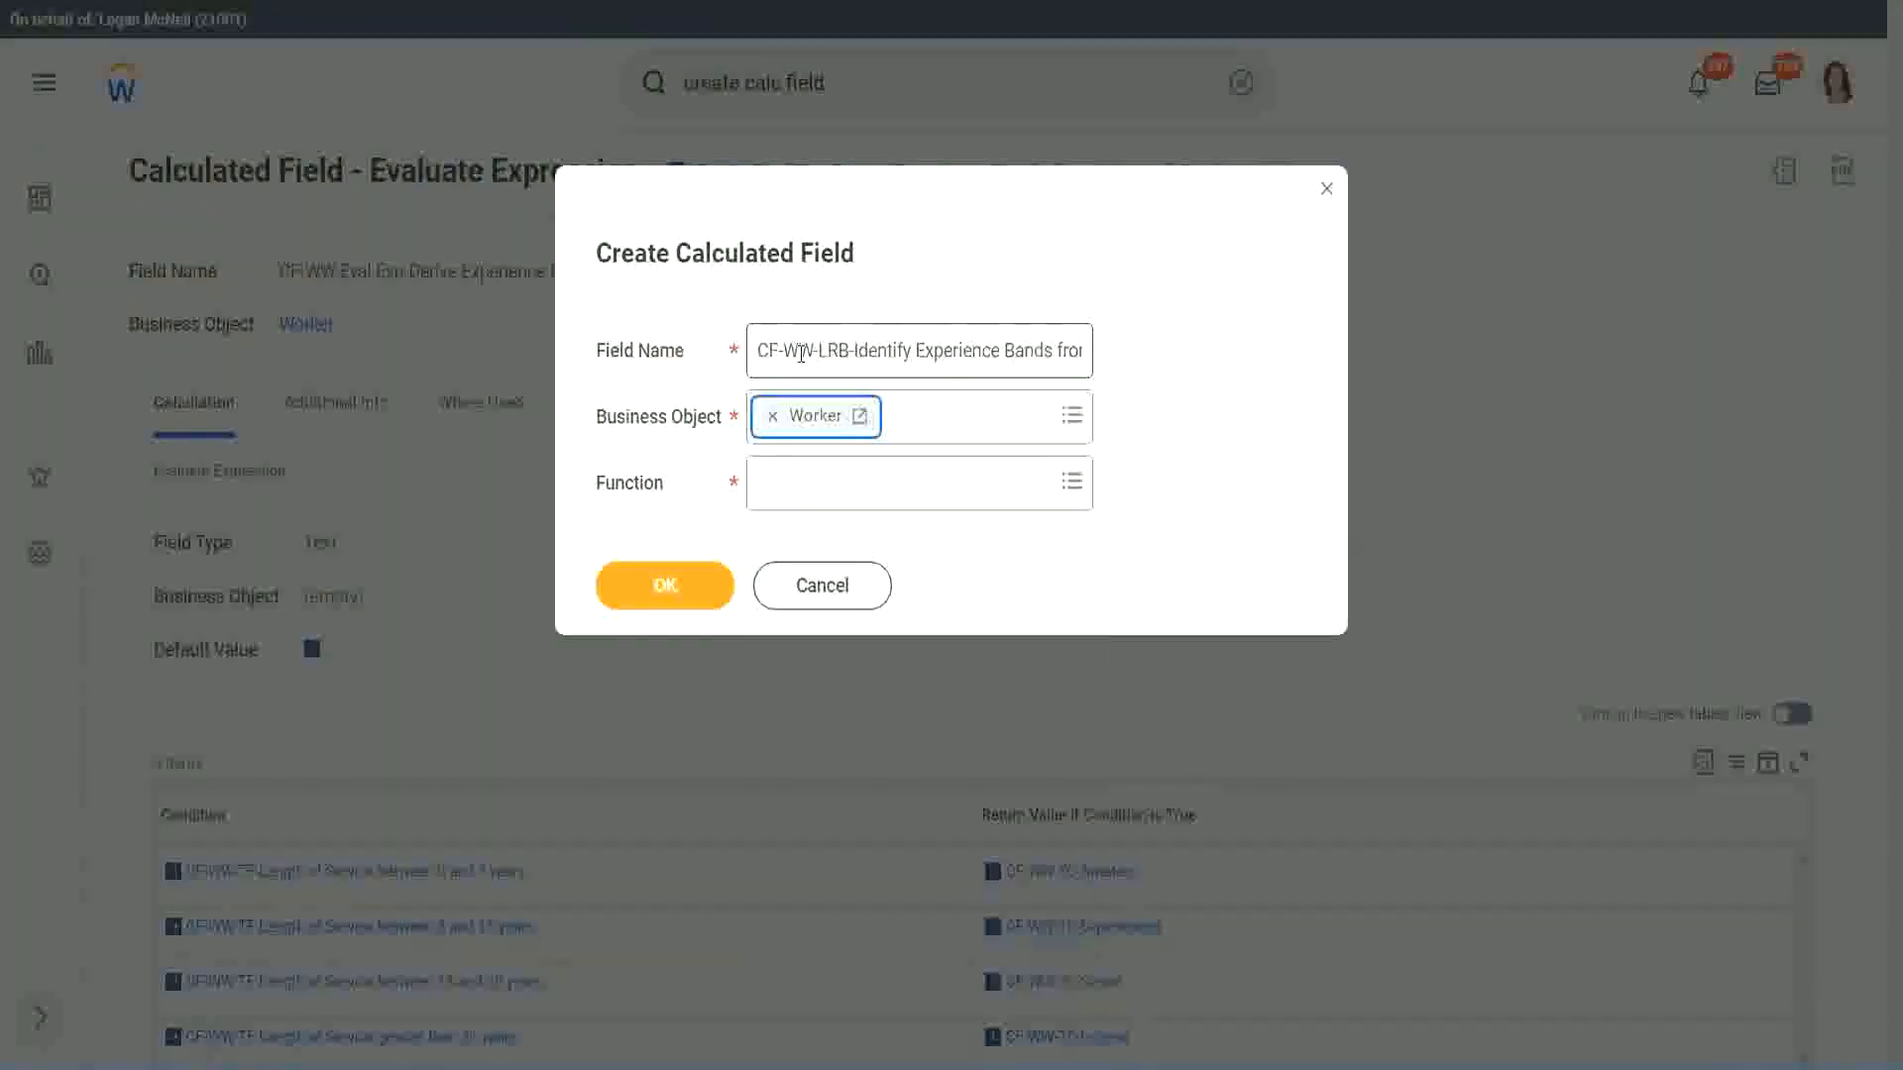
pyautogui.press('Tab')
pyautogui.write('lrb')
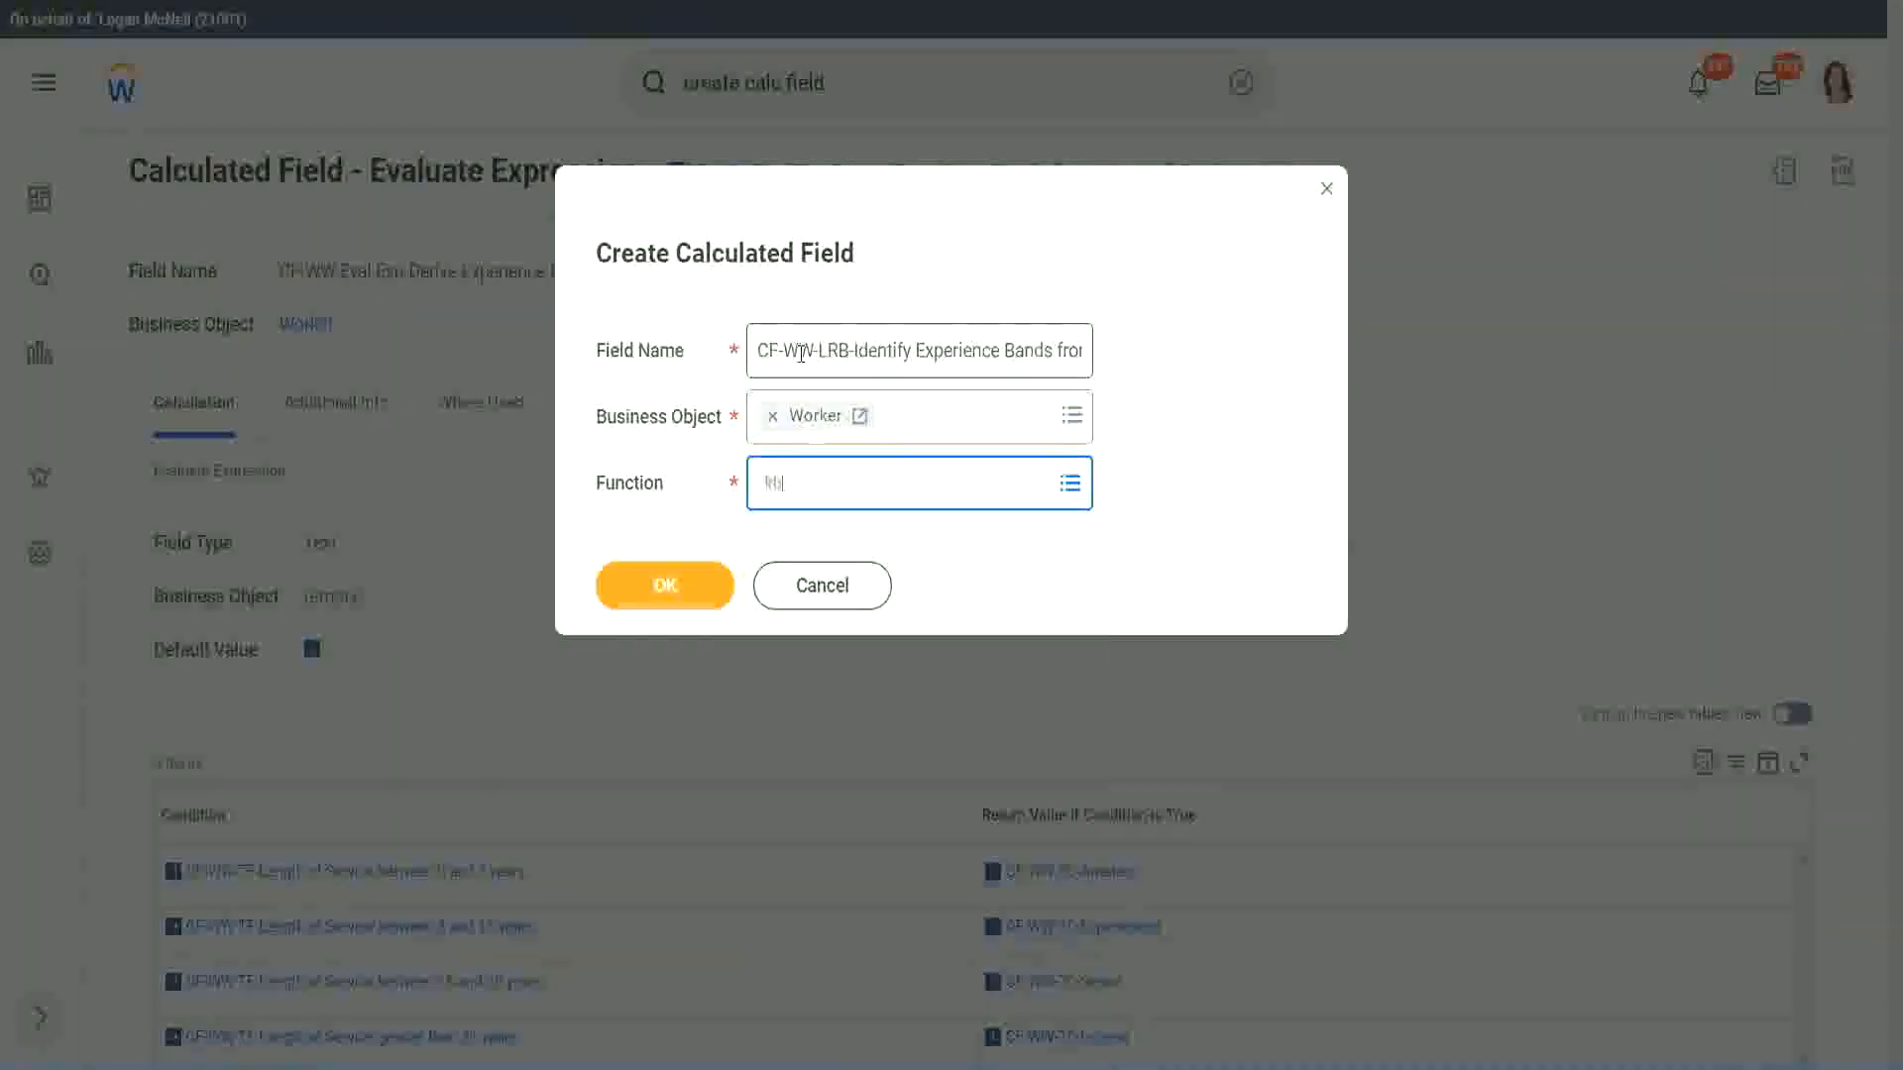
pyautogui.press('Return')
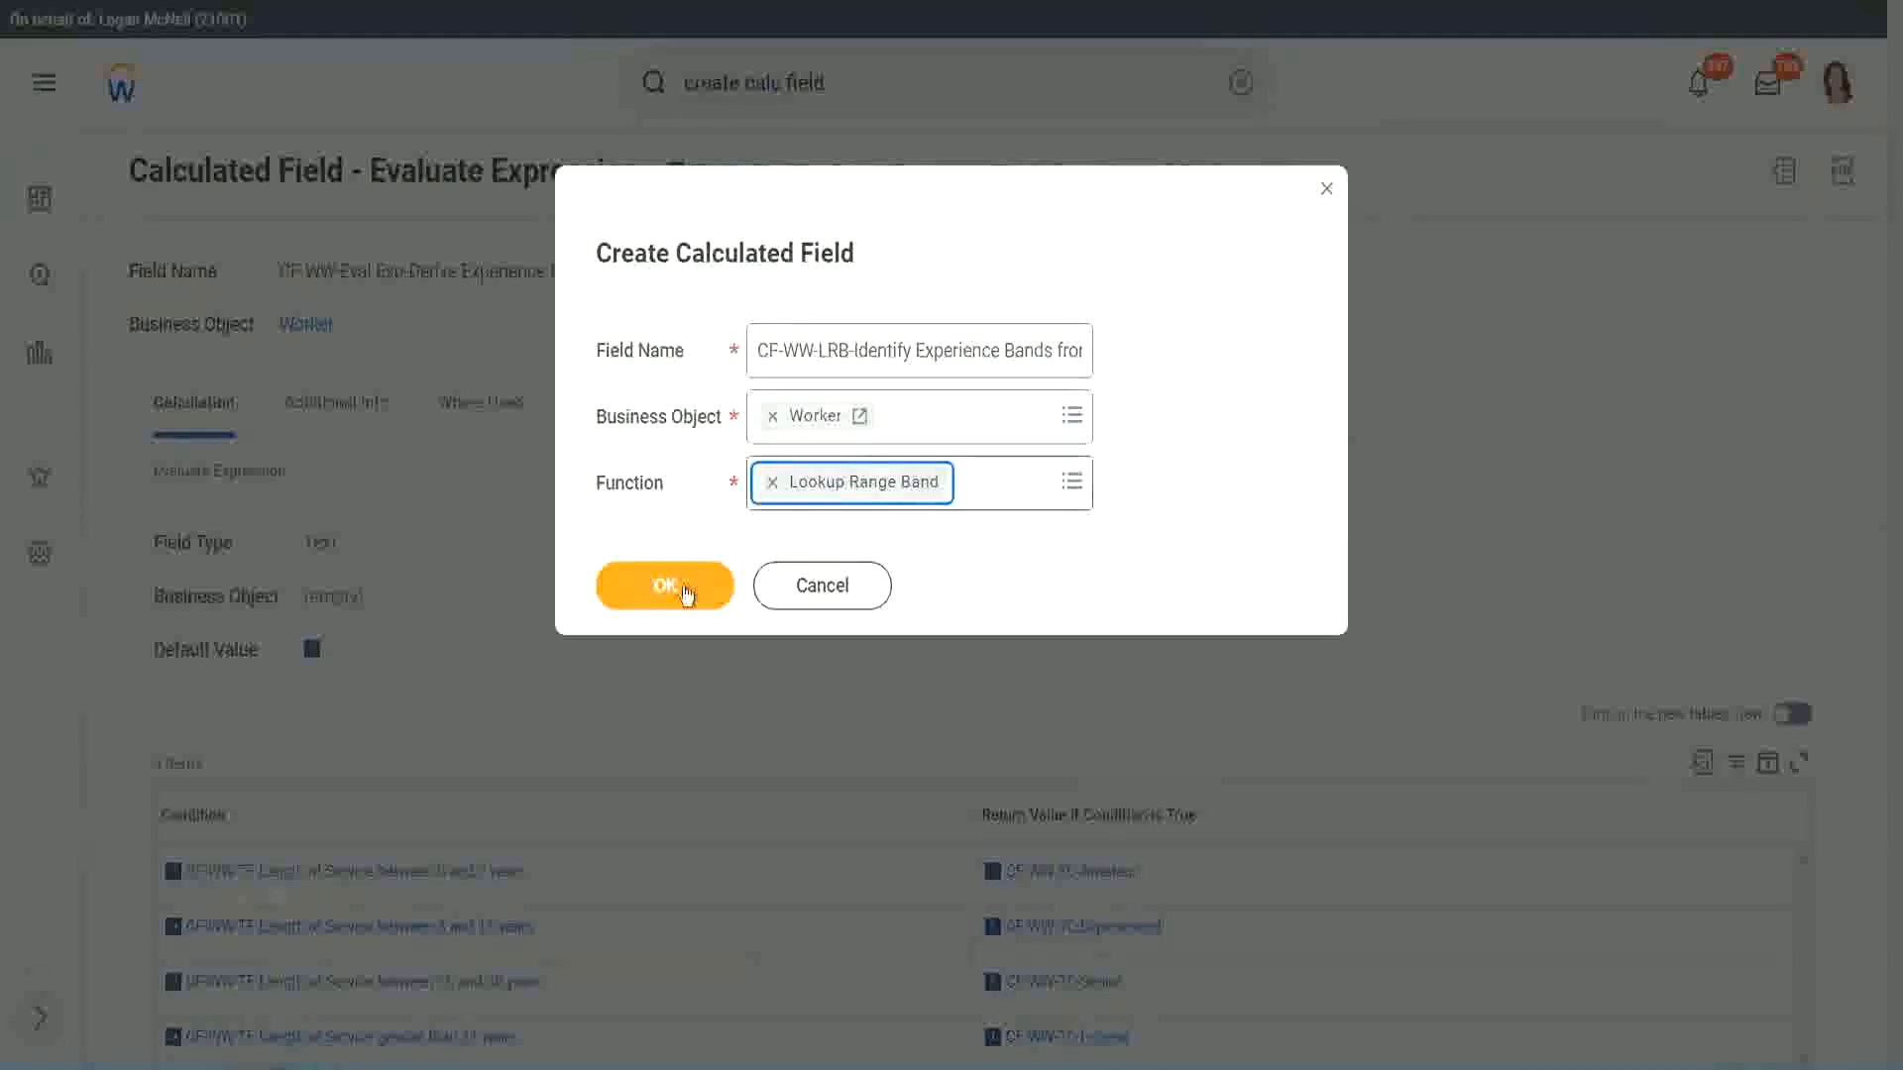
pyautogui.click(680, 590)
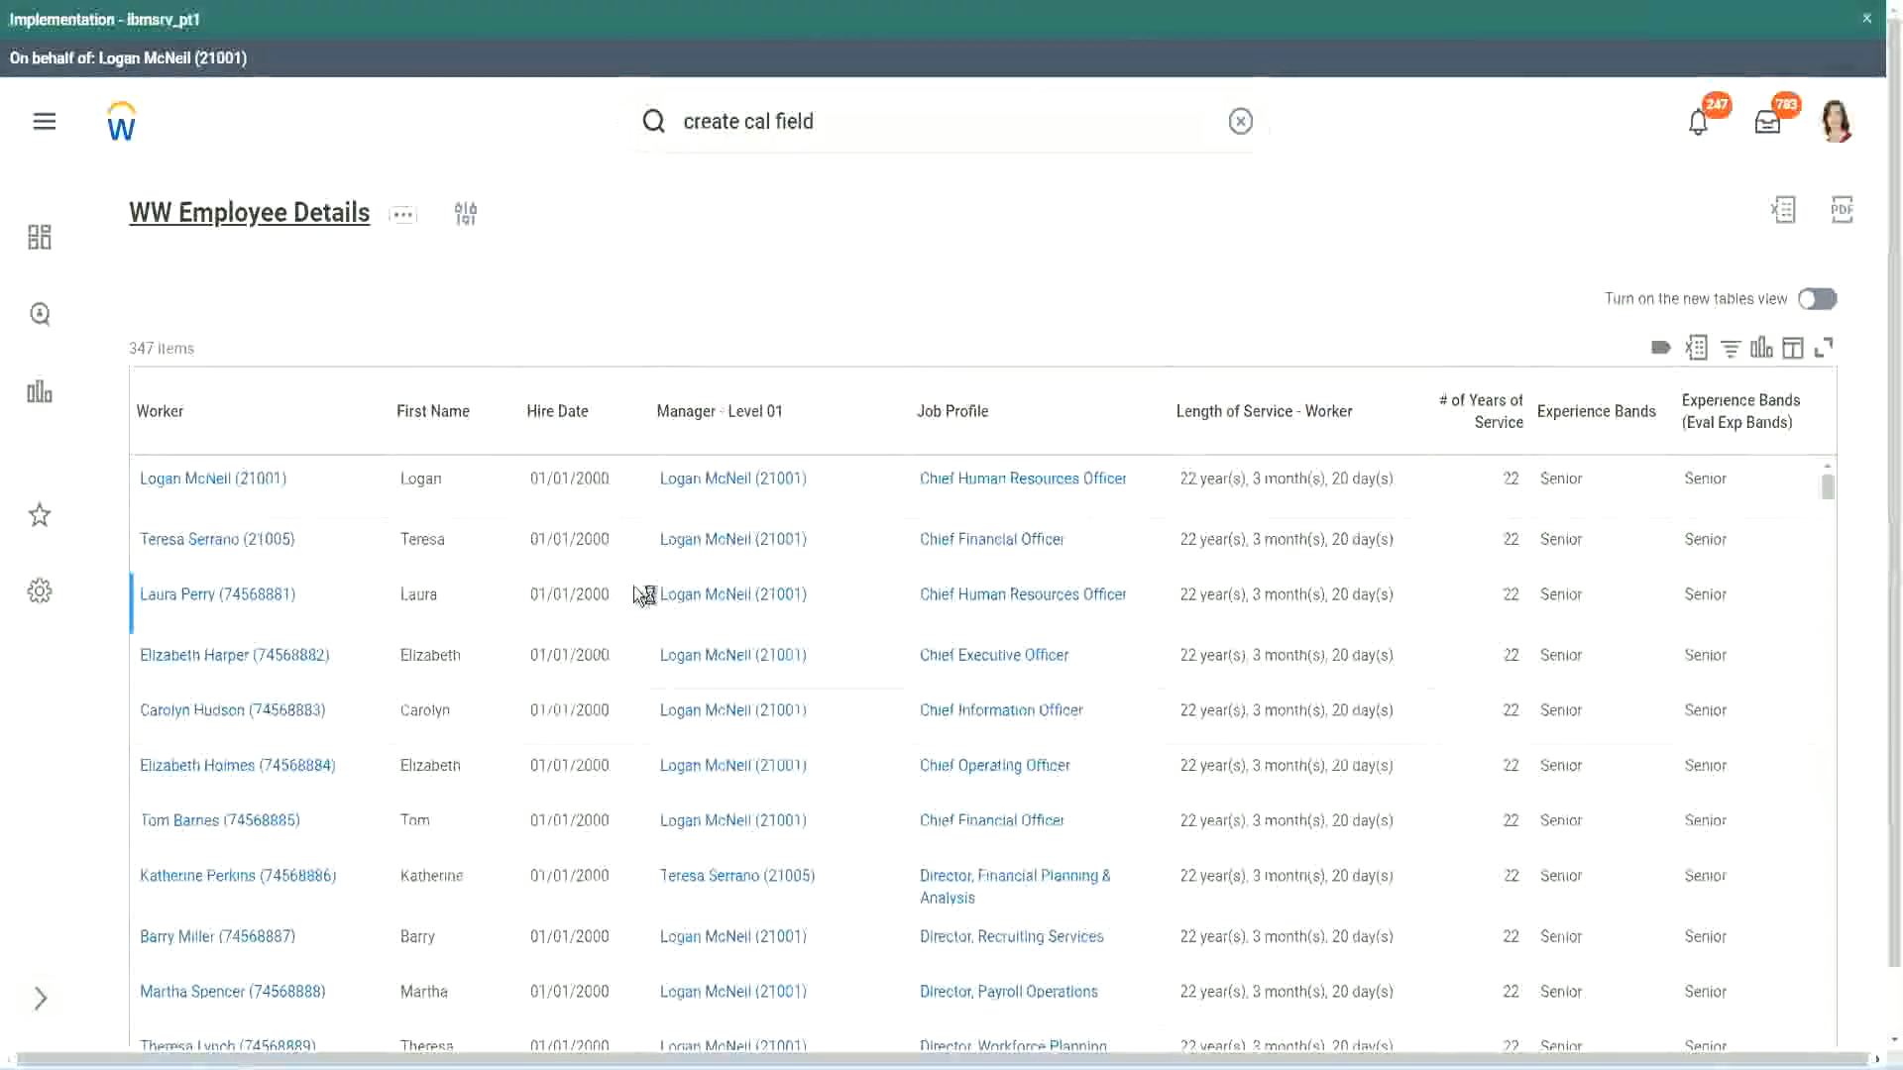
# Copy "CF-WW-Convert Text To Number-Number of Years from Length of Service" from the WW Employee Details report's columns and use it as the source field.
pyautogui.scroll(-5, 628, 654)
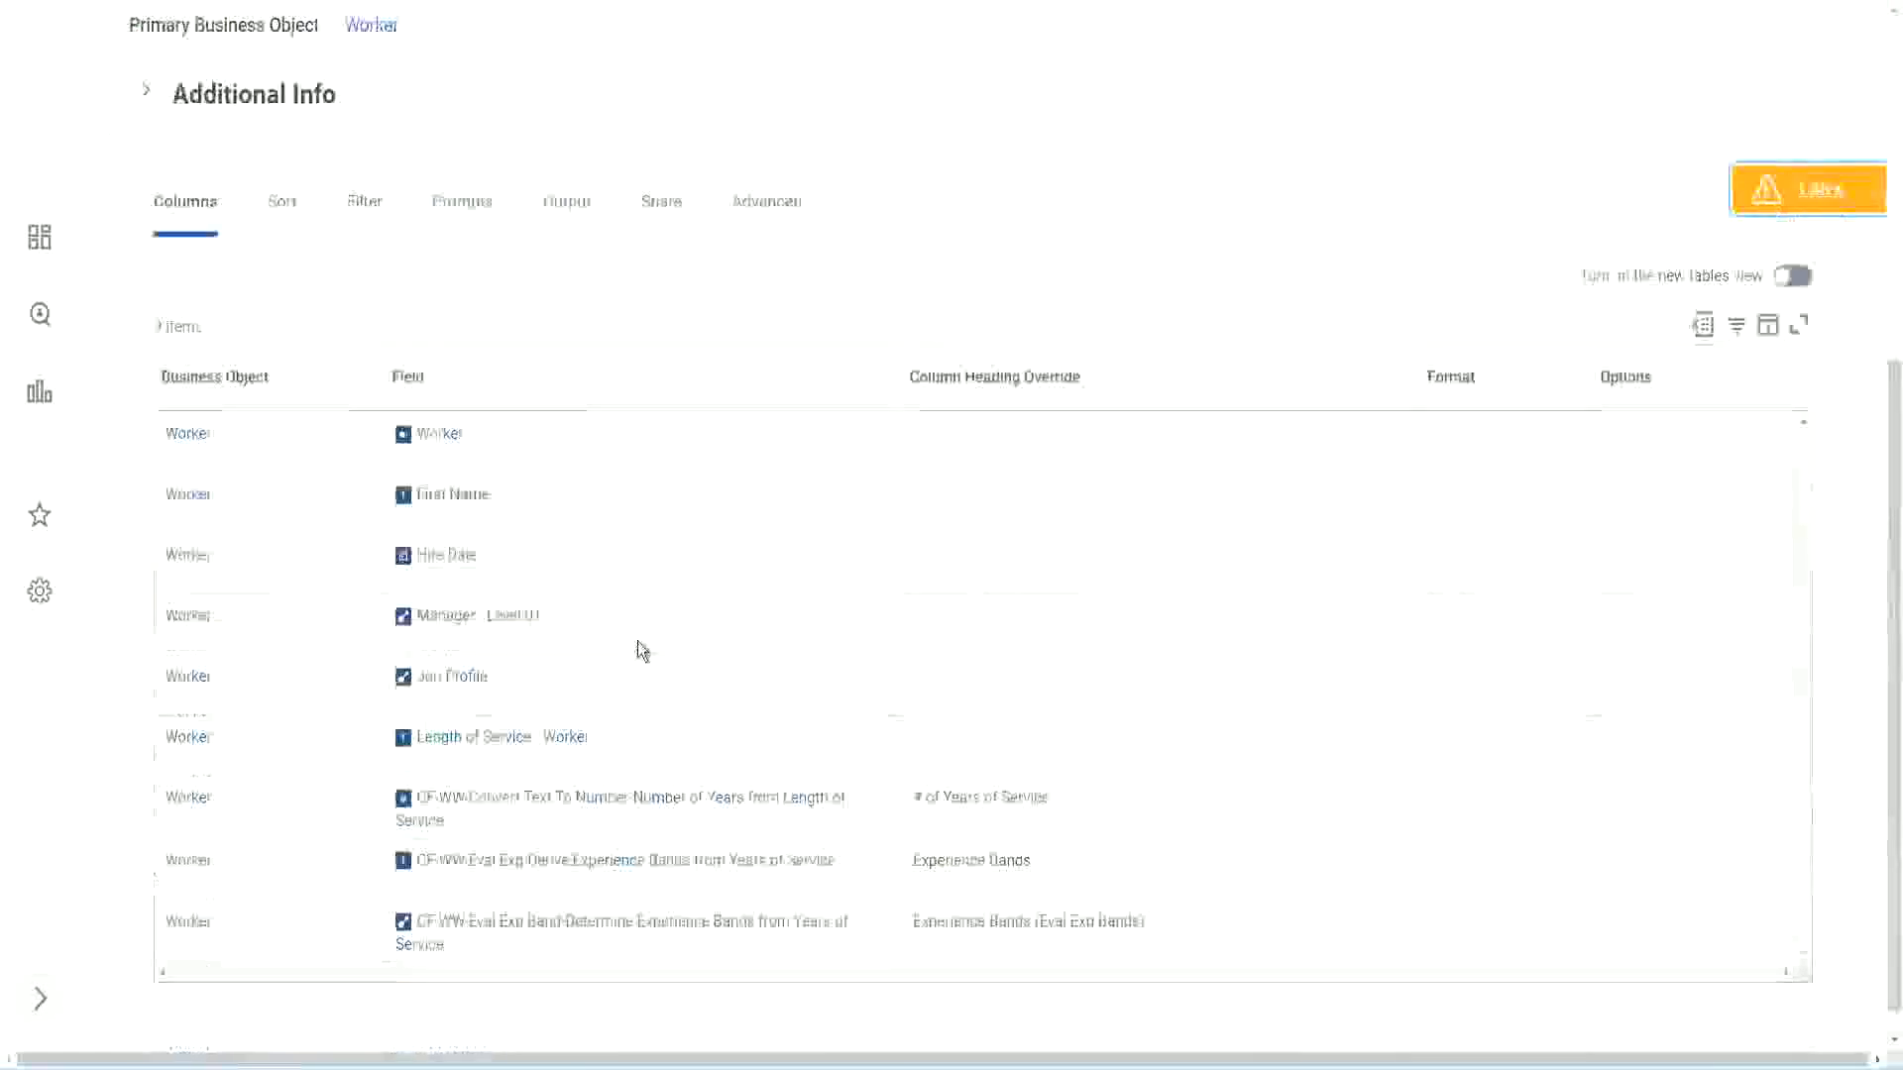
pyautogui.rightClick(600, 772)
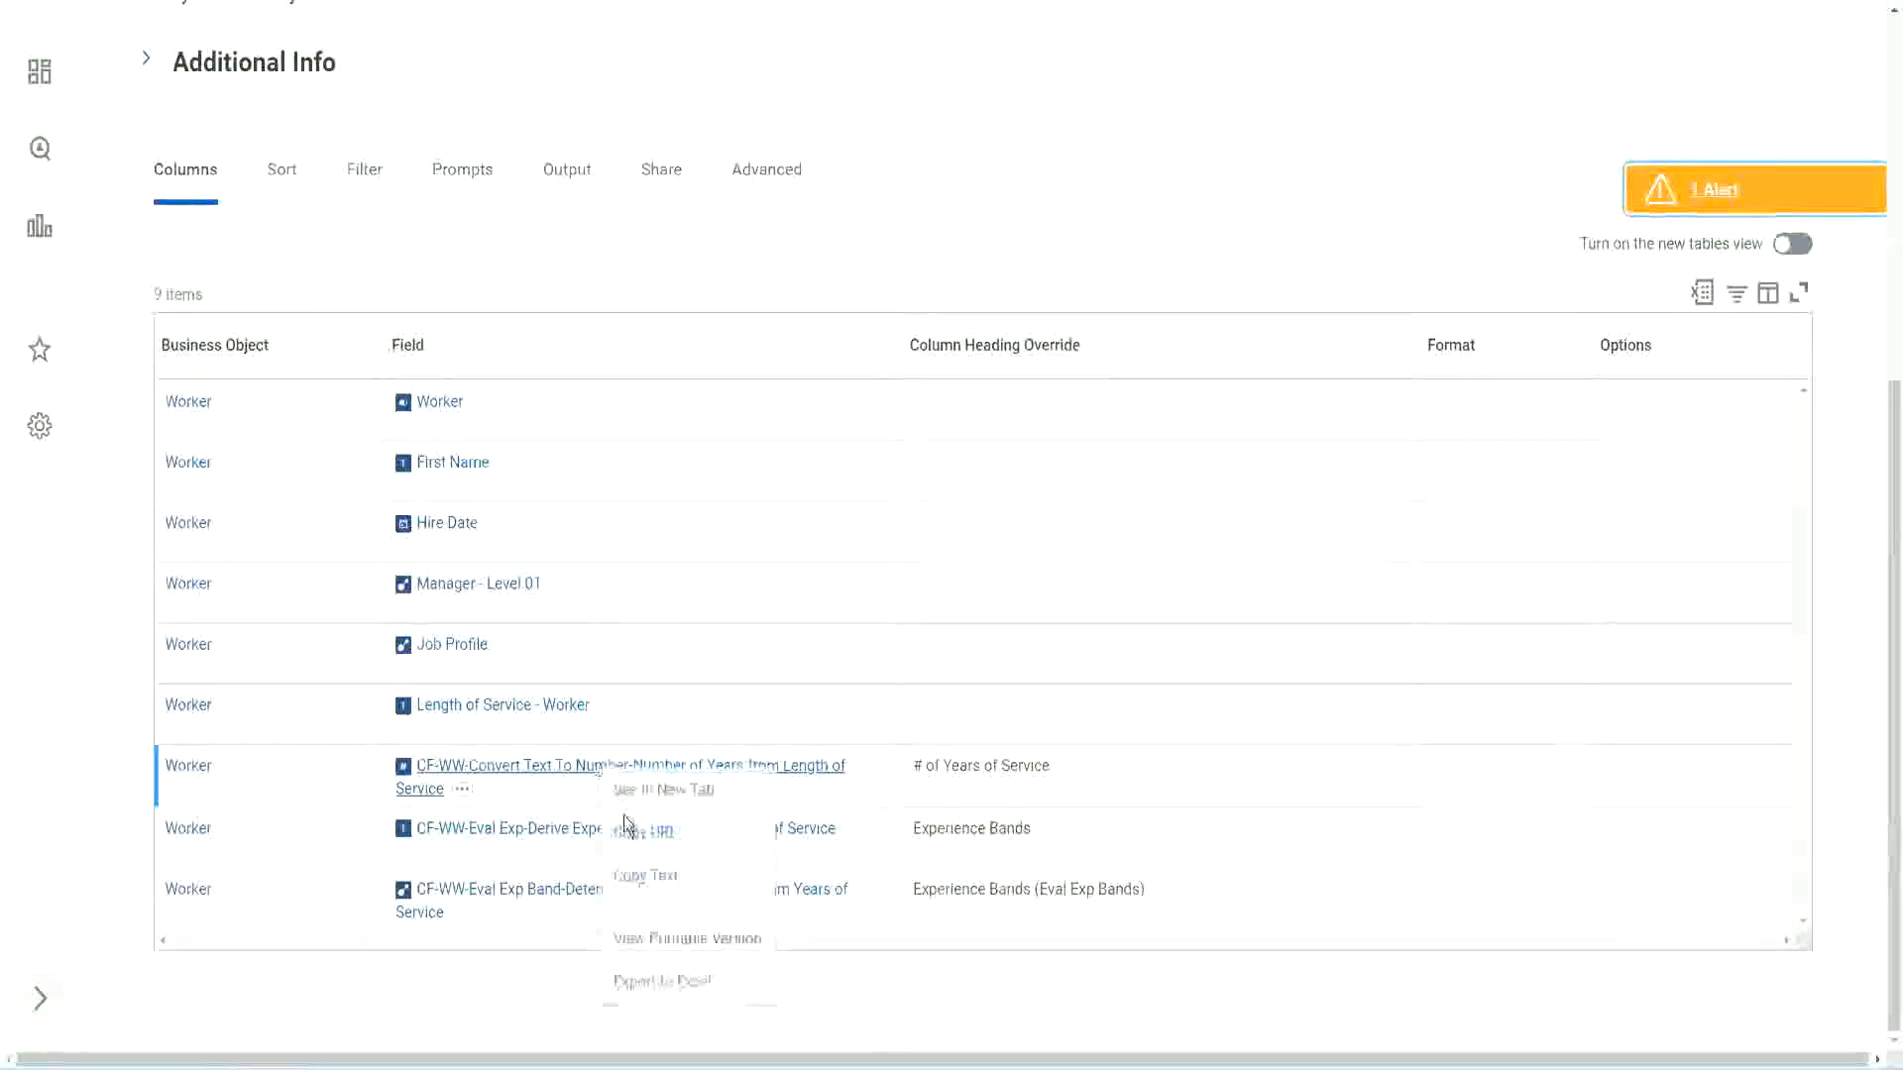
pyautogui.click(656, 882)
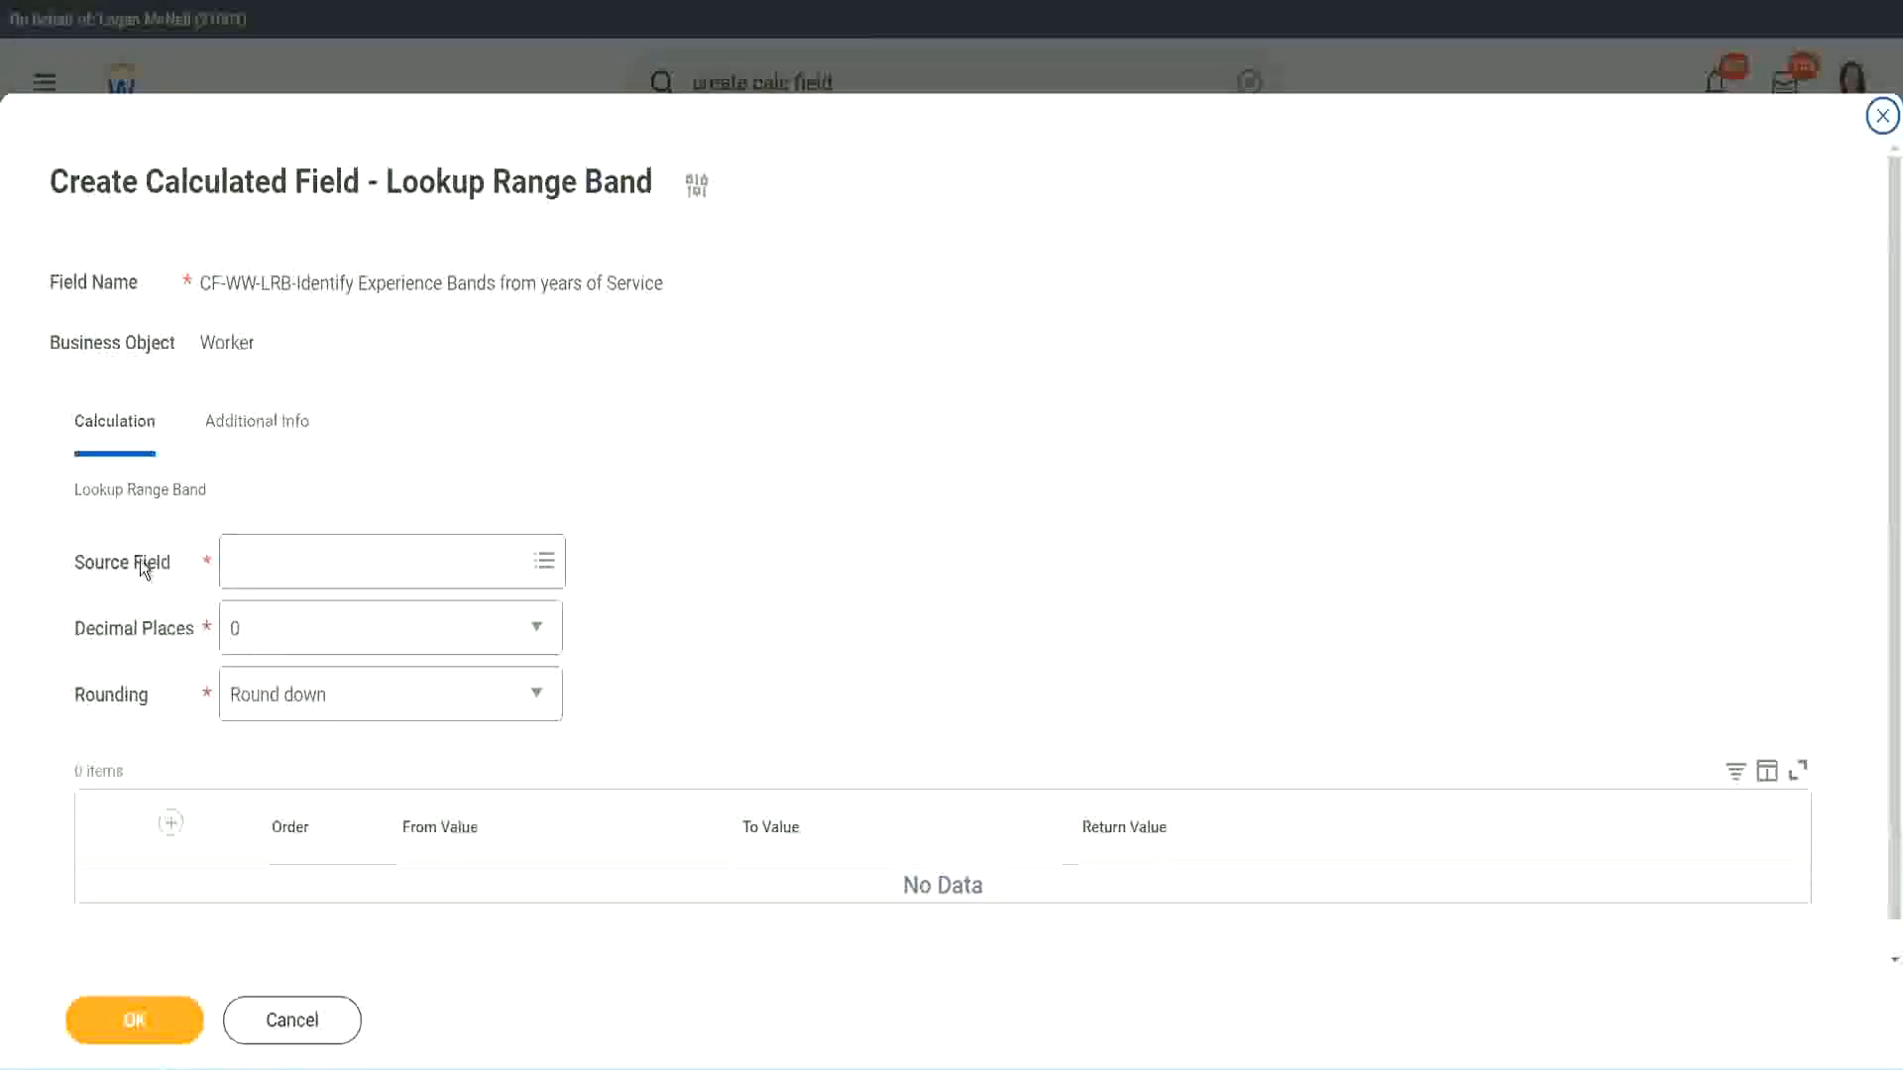
pyautogui.click(295, 563)
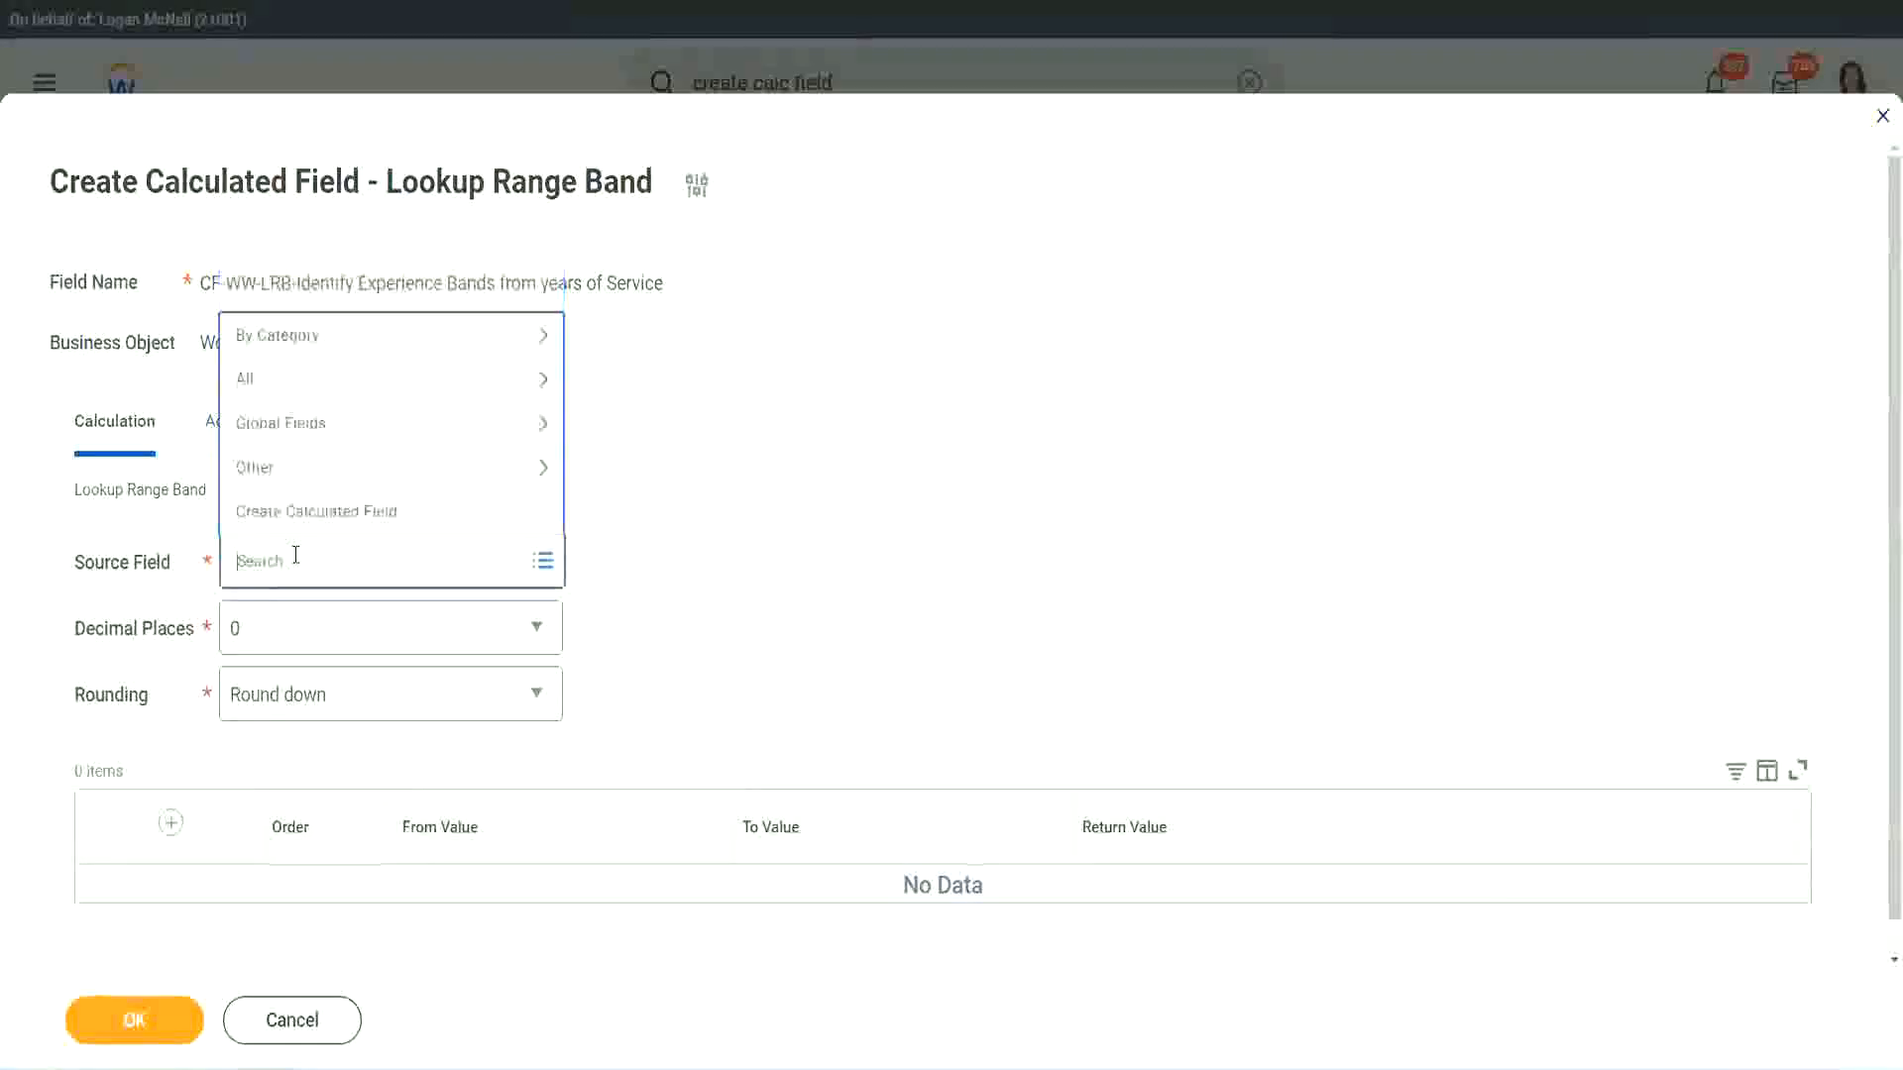
pyautogui.hotkey('ctrl', 'v')
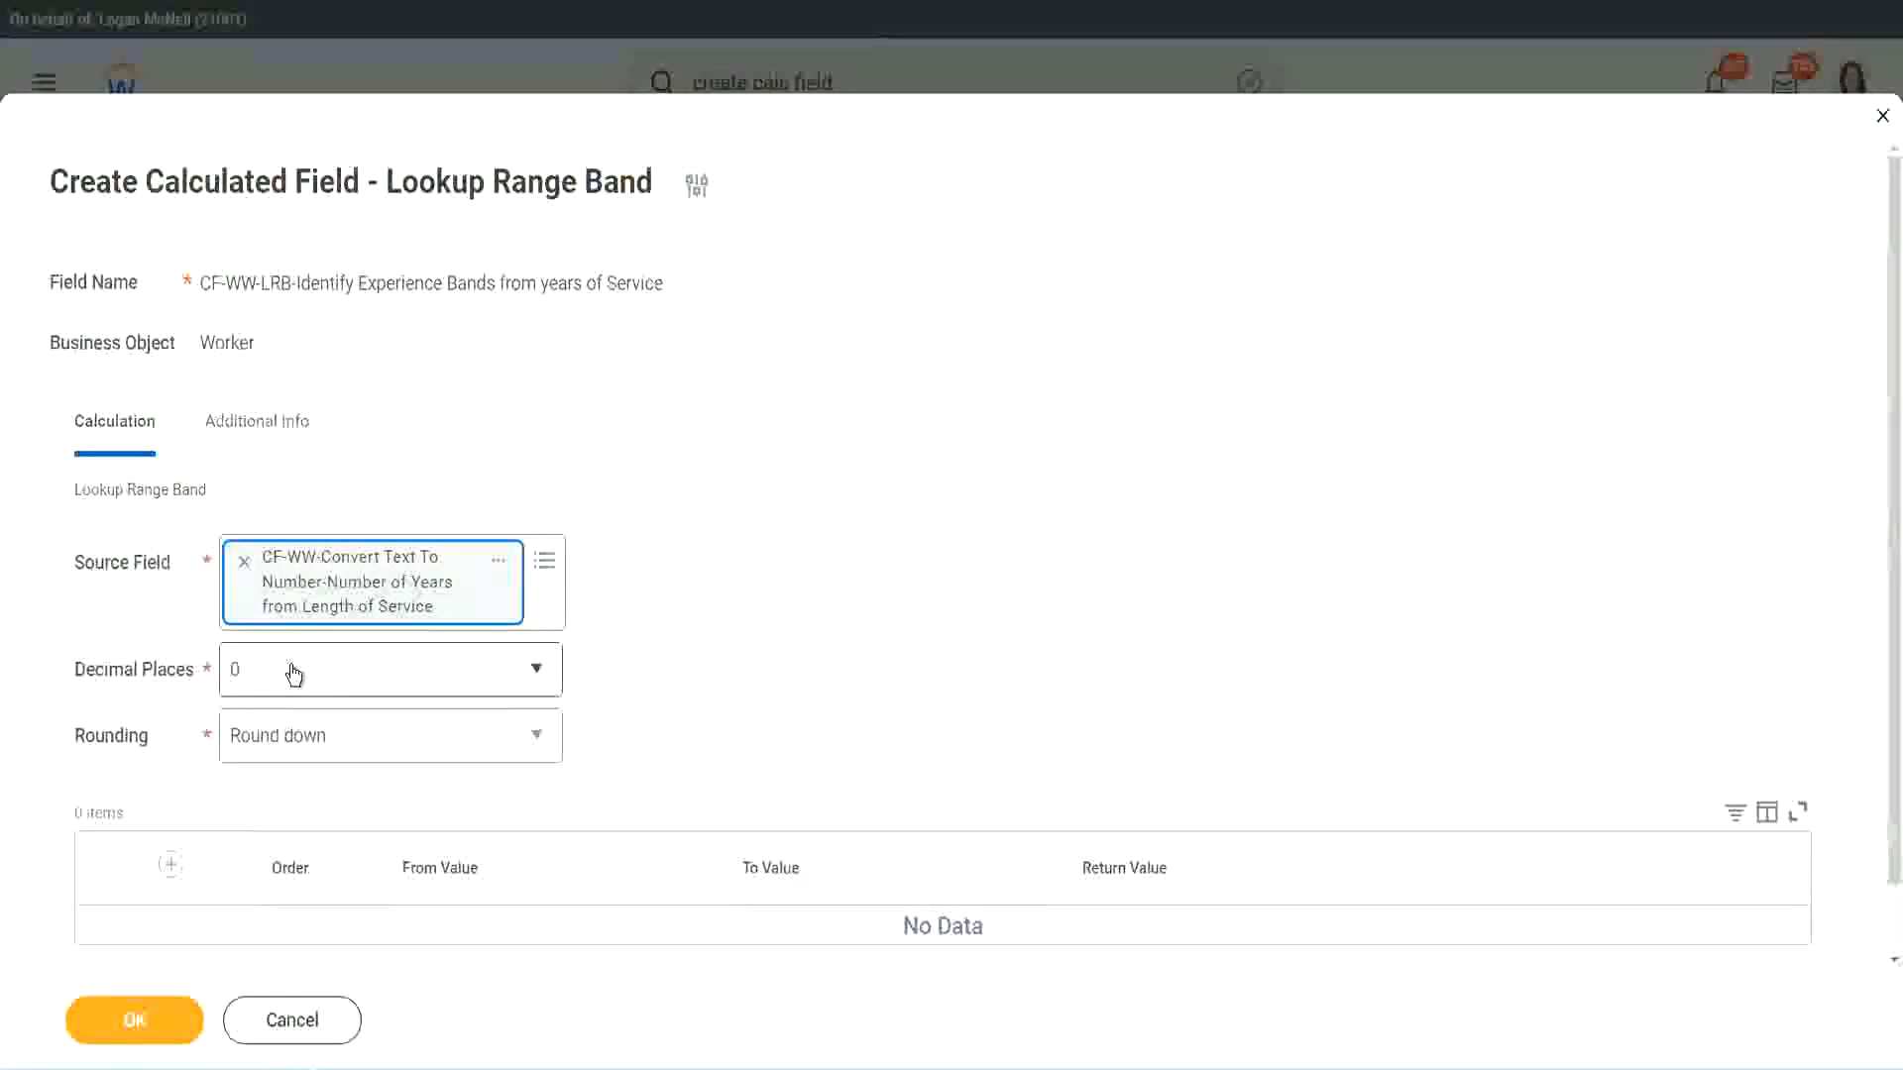
# Keep the decimal places at 0 and set the rounding to Round.
pyautogui.click(372, 682)
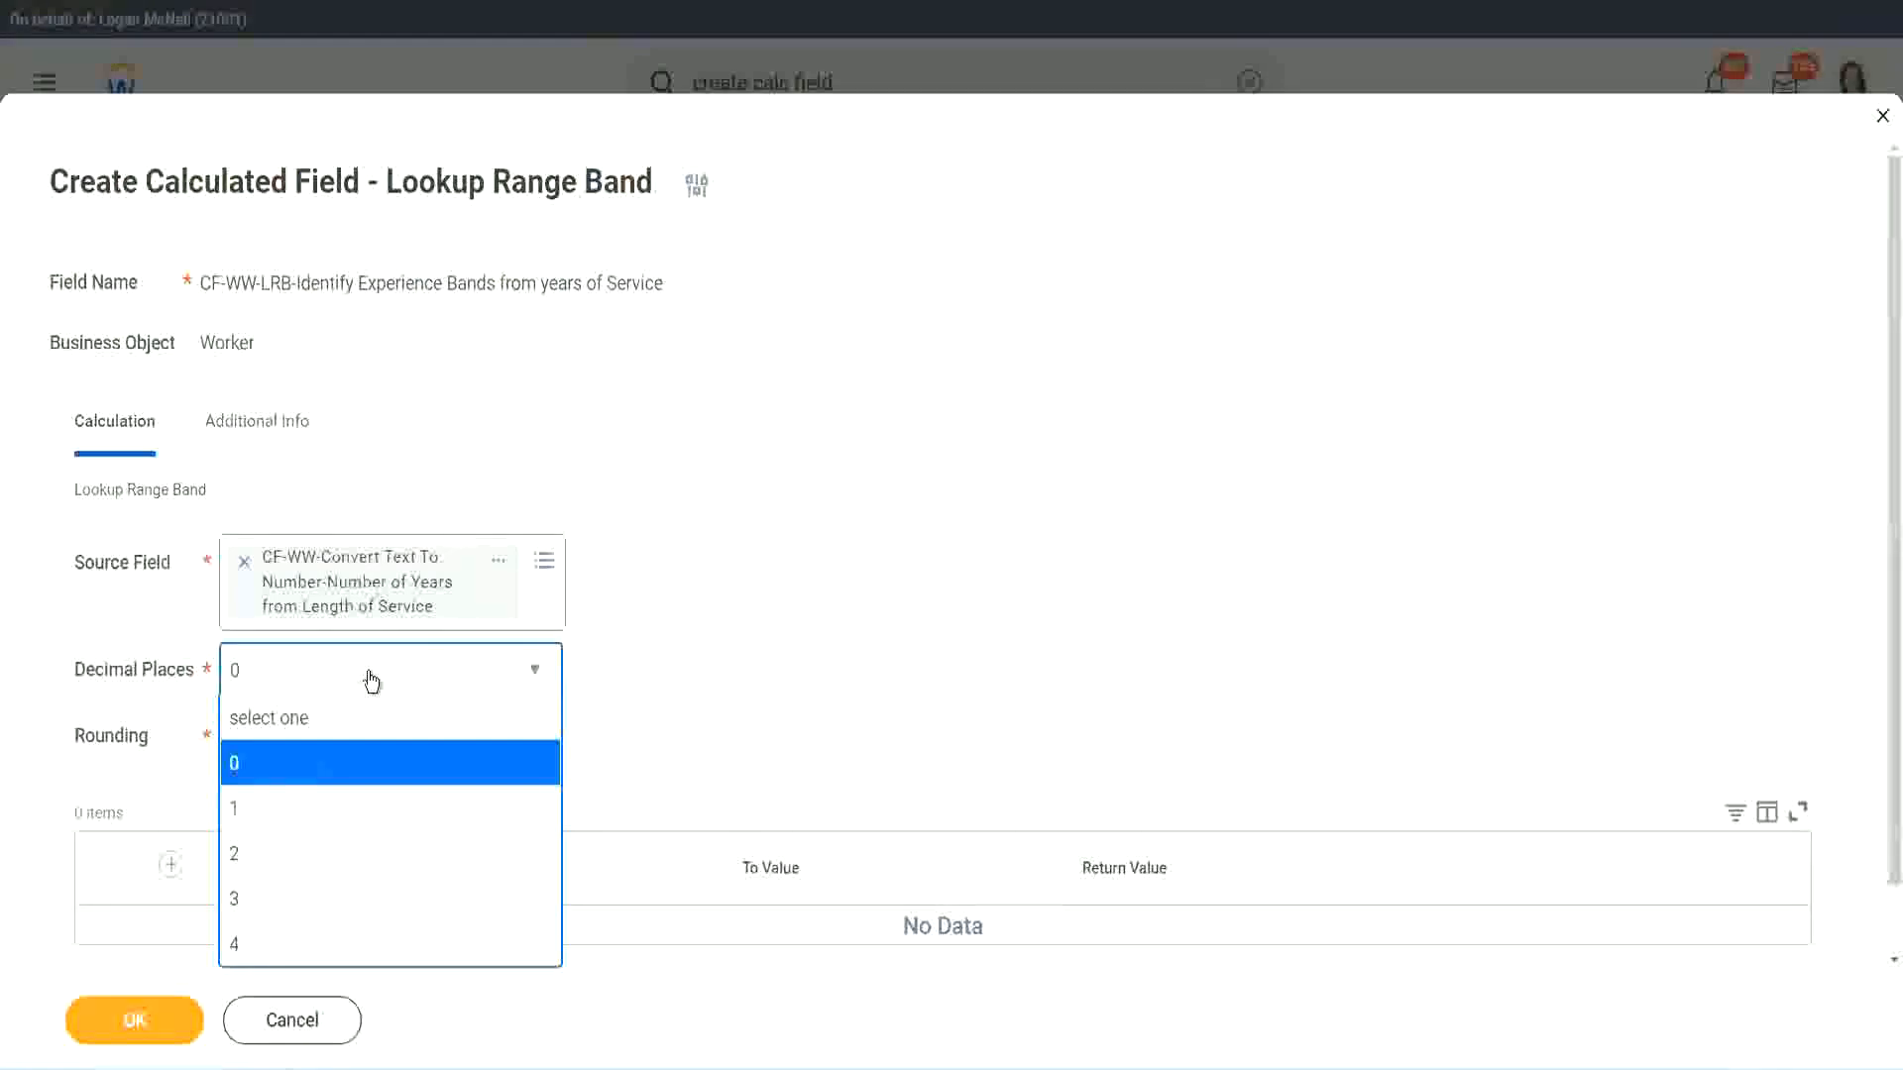
pyautogui.click(742, 652)
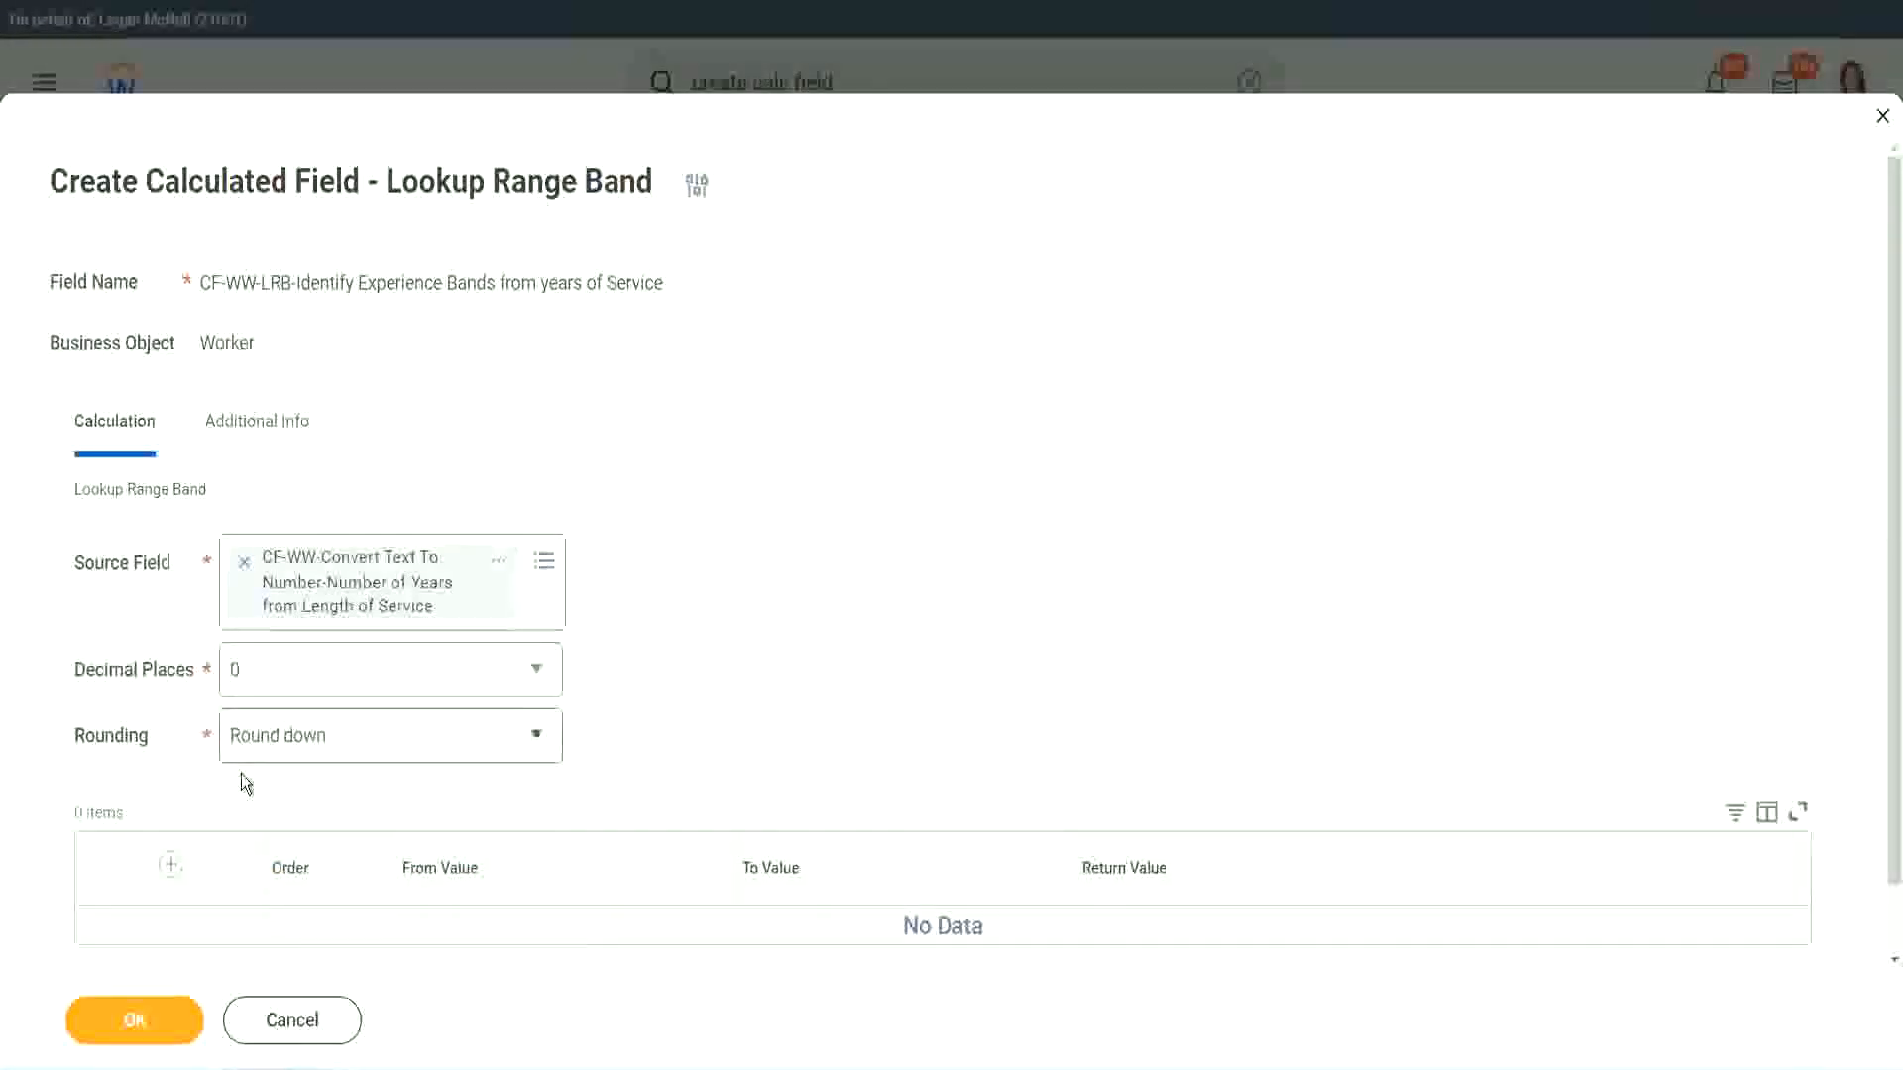
pyautogui.click(305, 741)
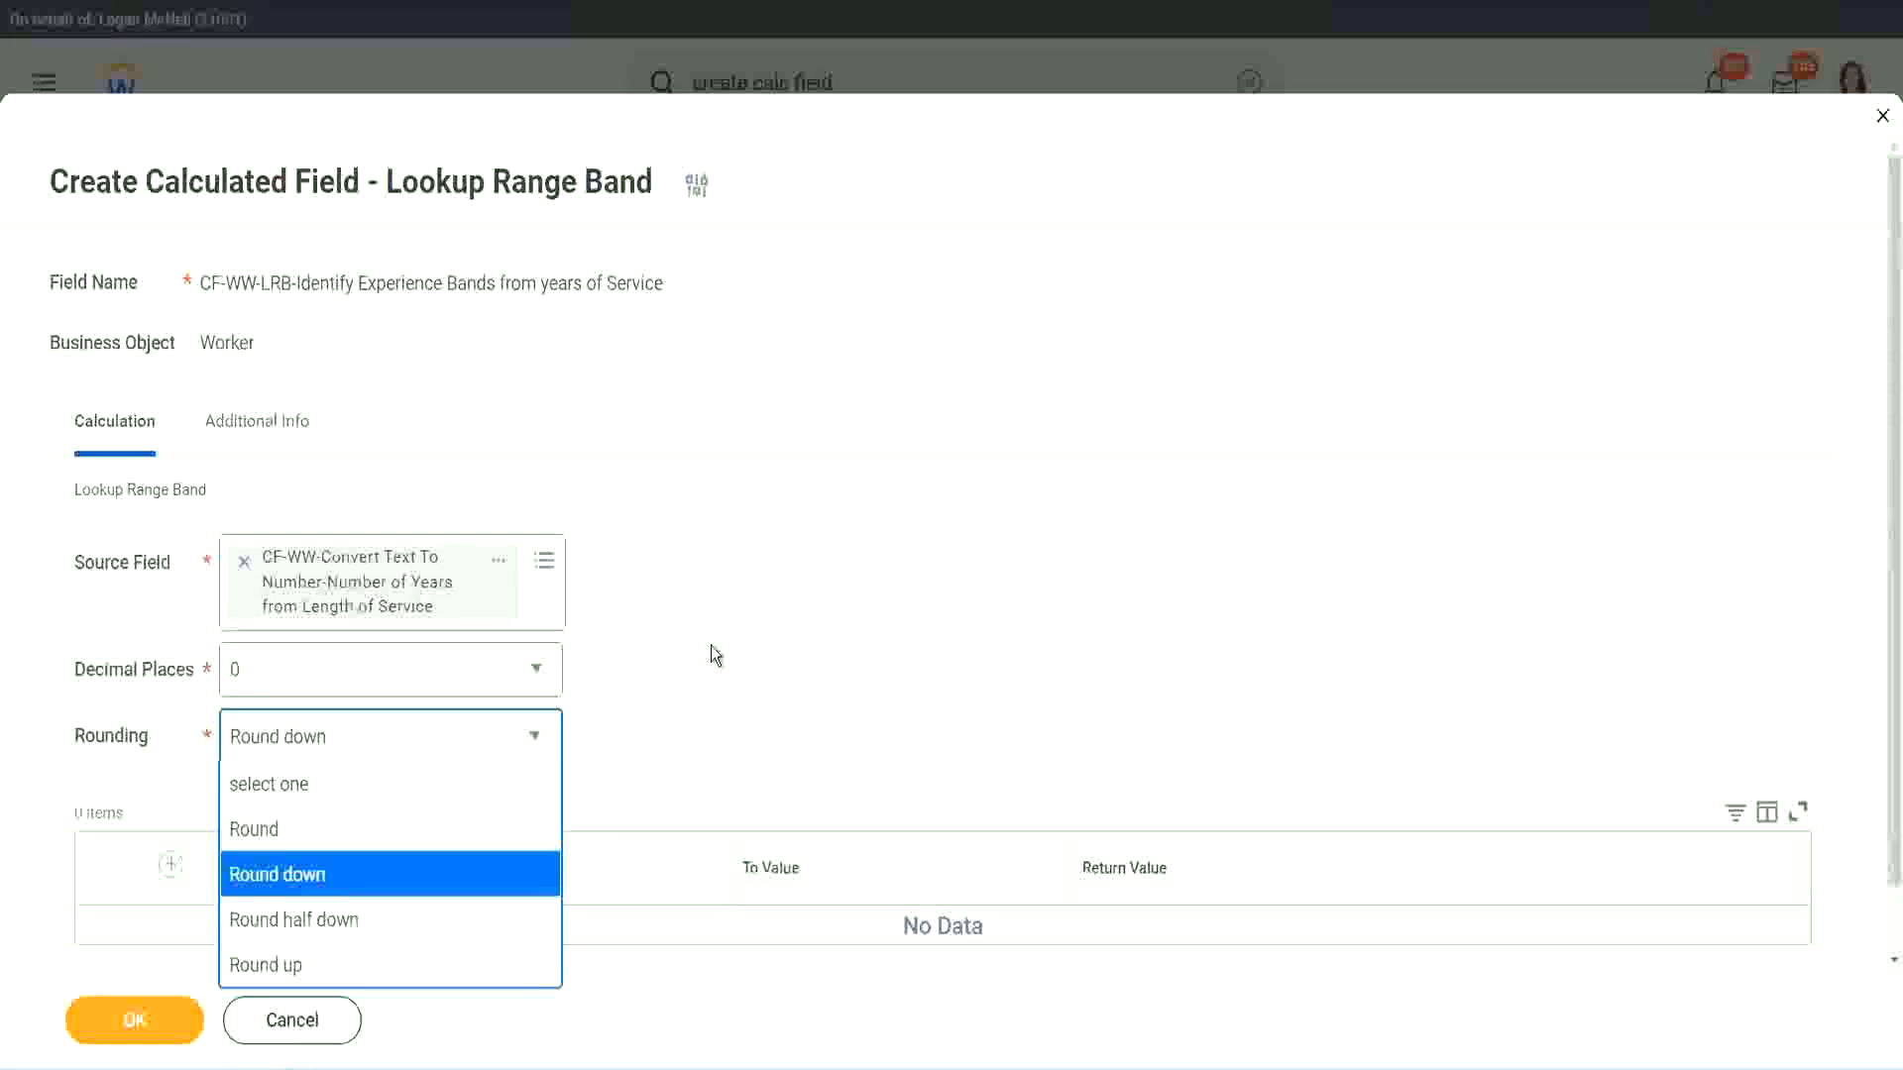
pyautogui.click(669, 729)
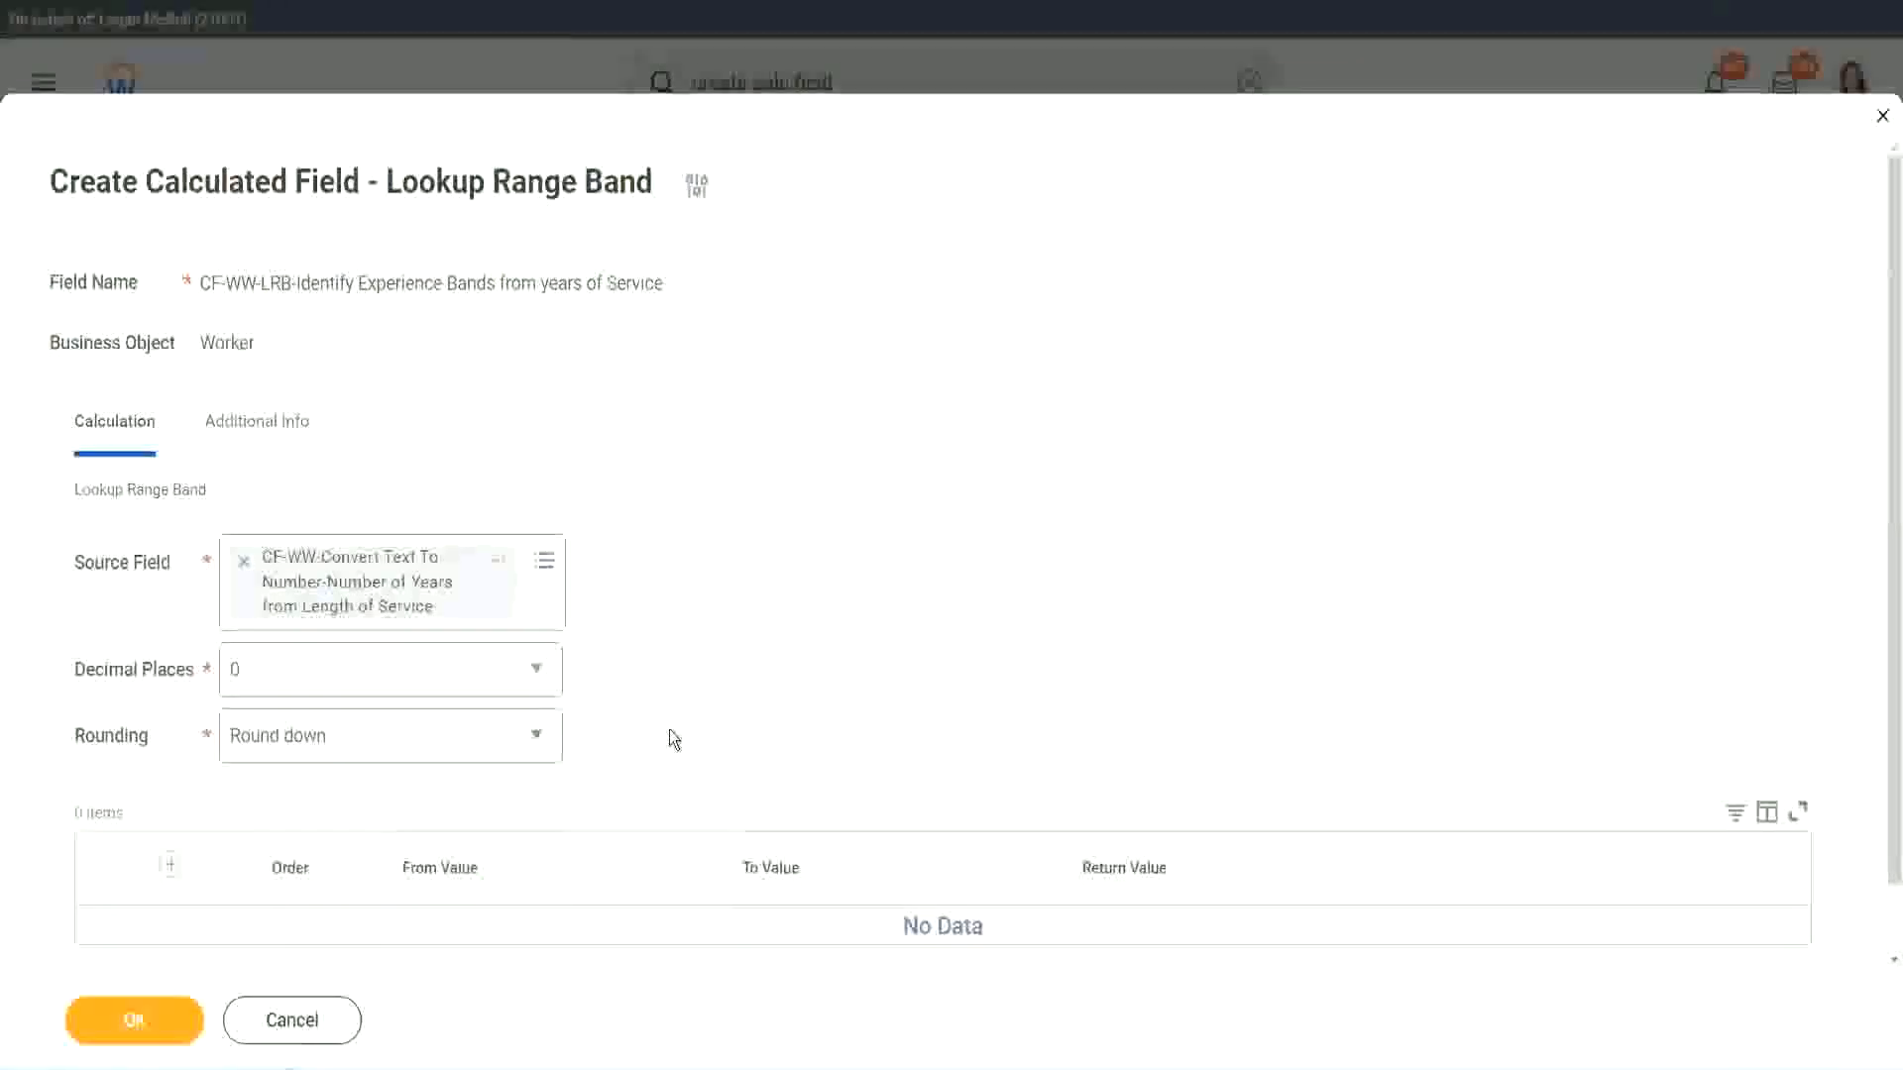
pyautogui.click(327, 747)
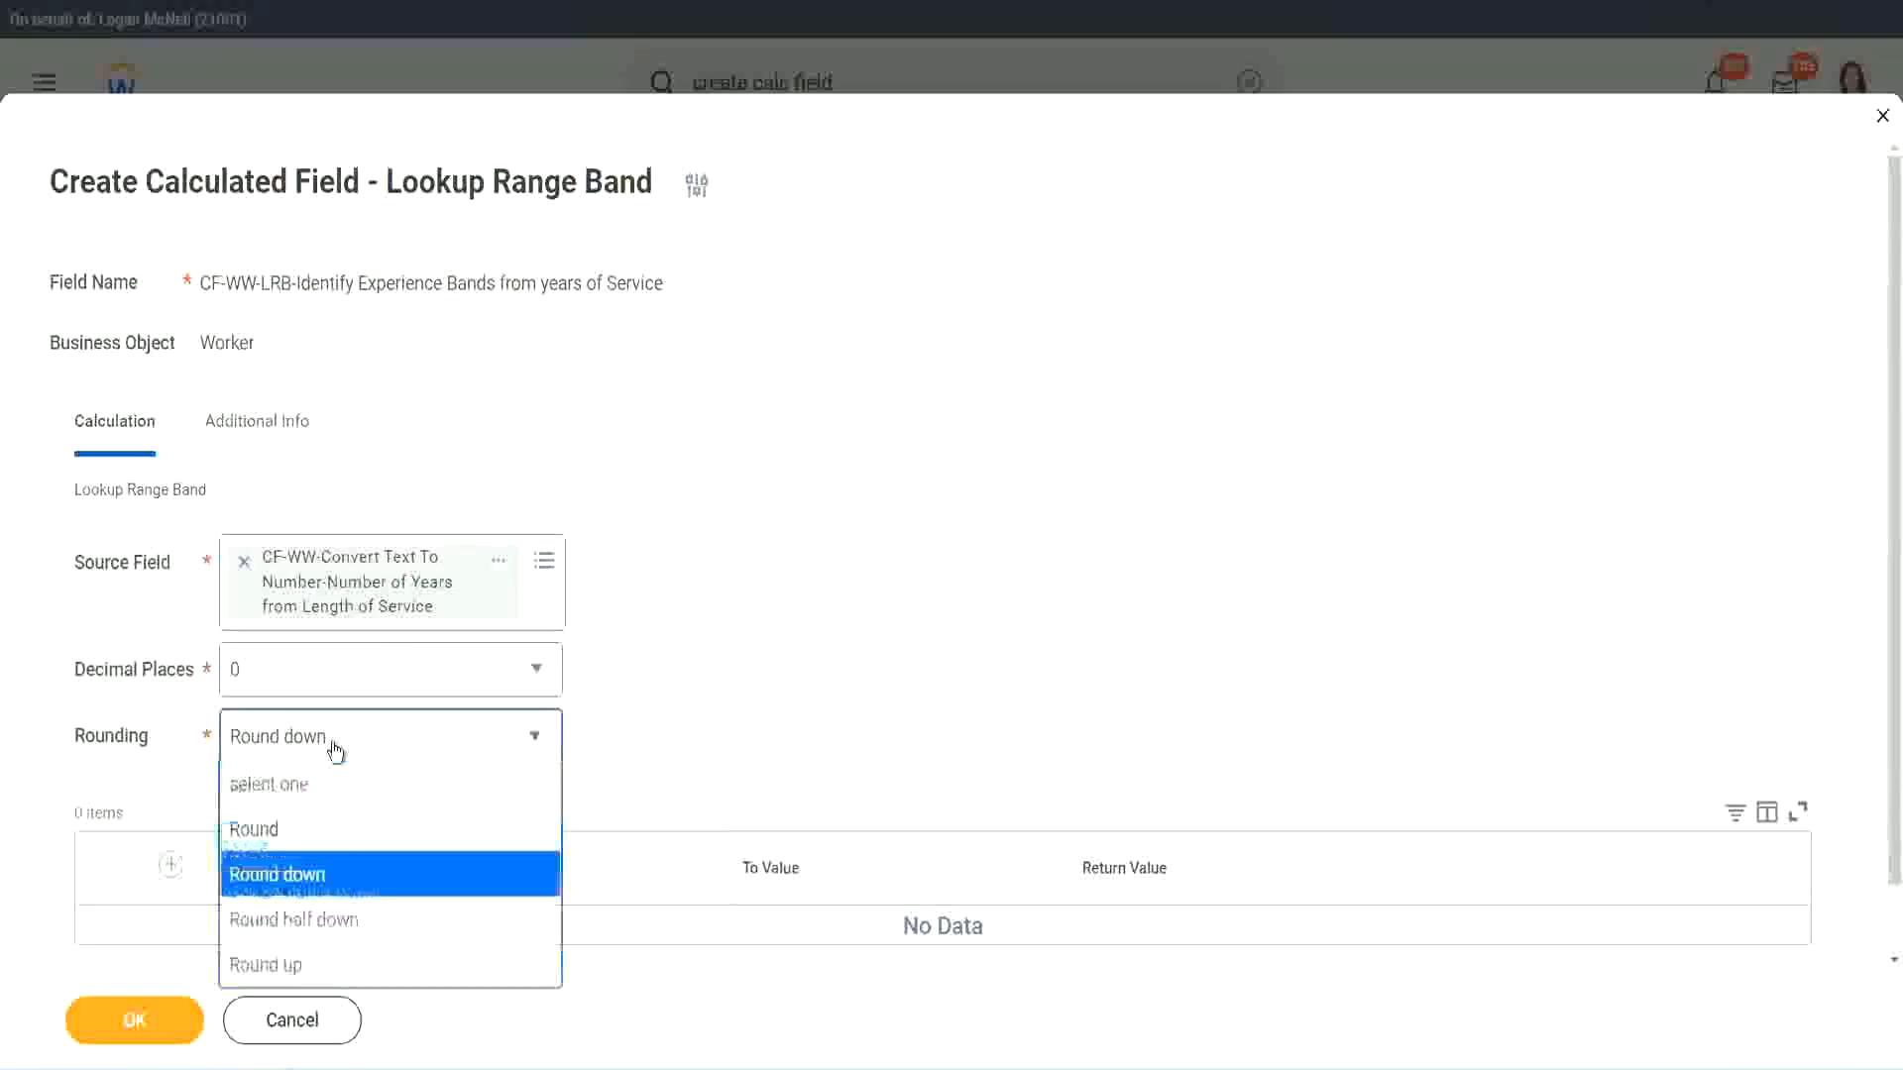
pyautogui.click(315, 836)
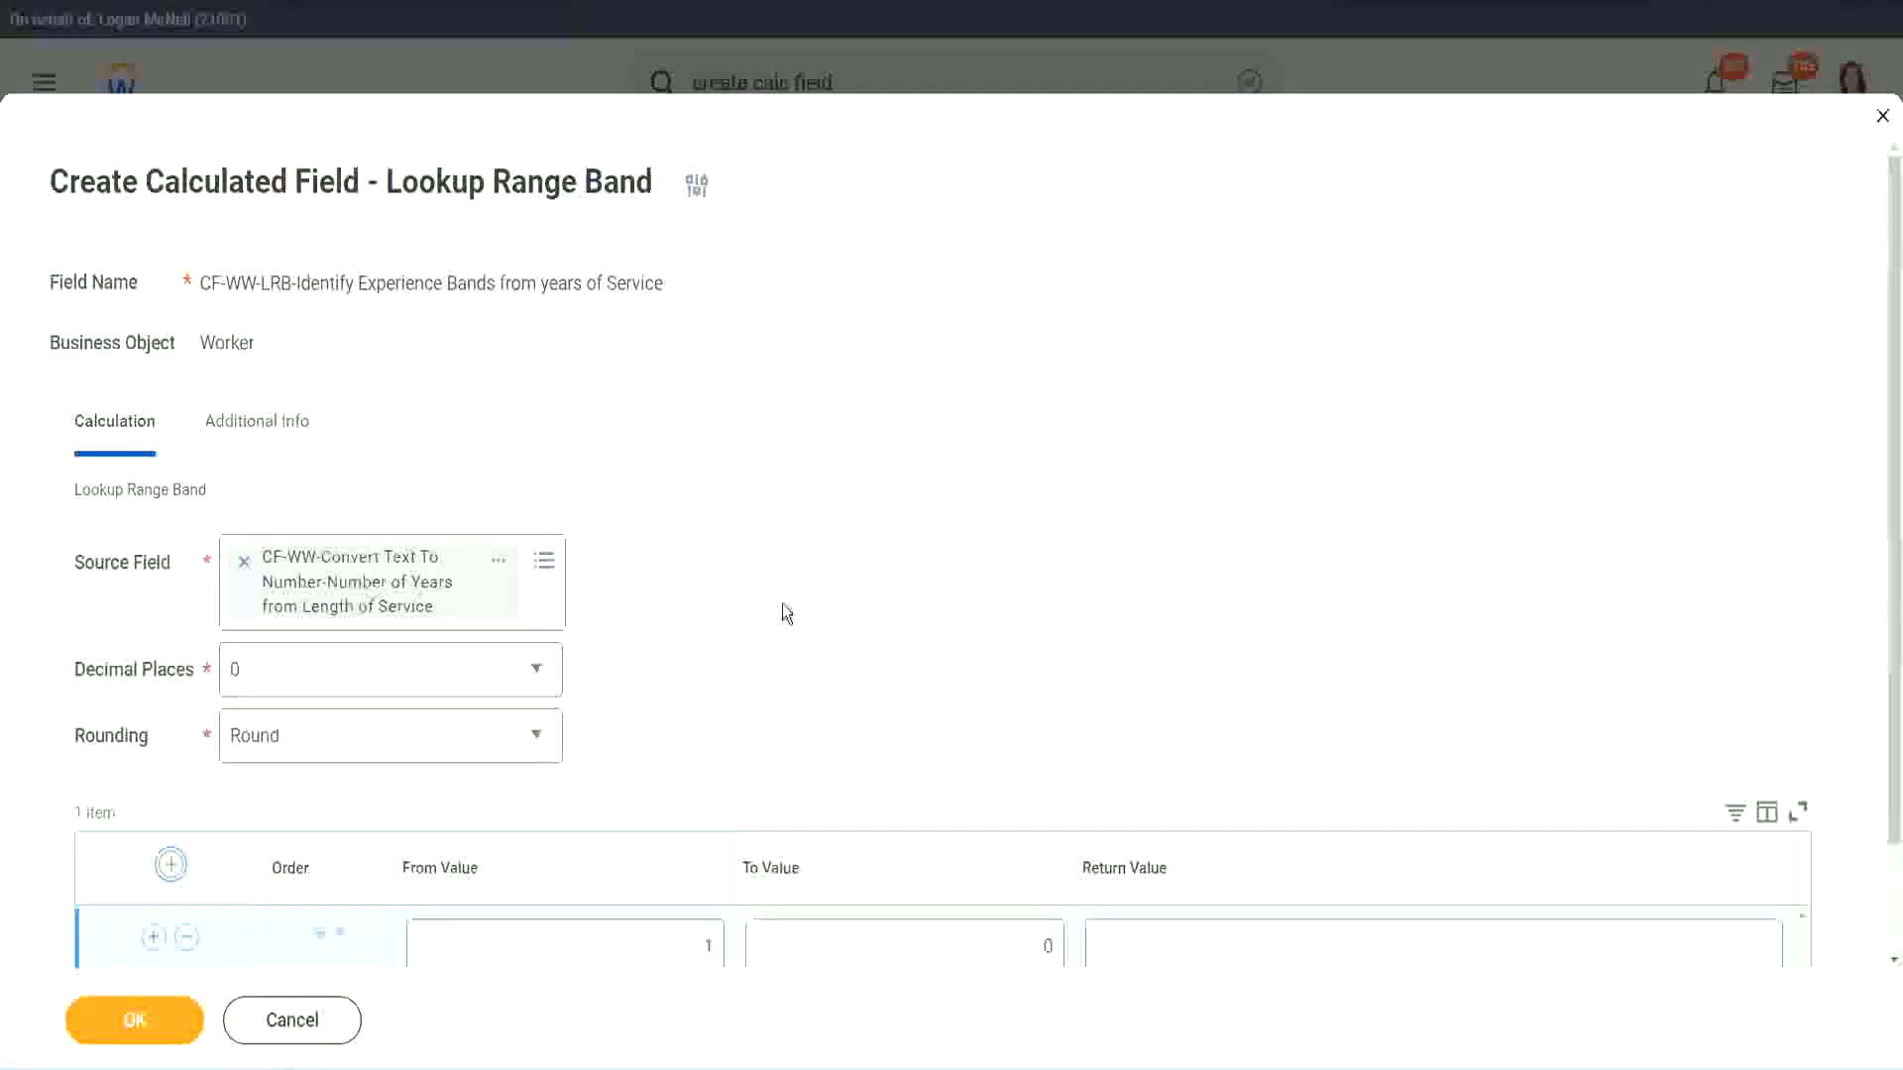
# Define the first range band row from 0 to 7 with the return value Amateur.
pyautogui.scroll(-2, 793, 608)
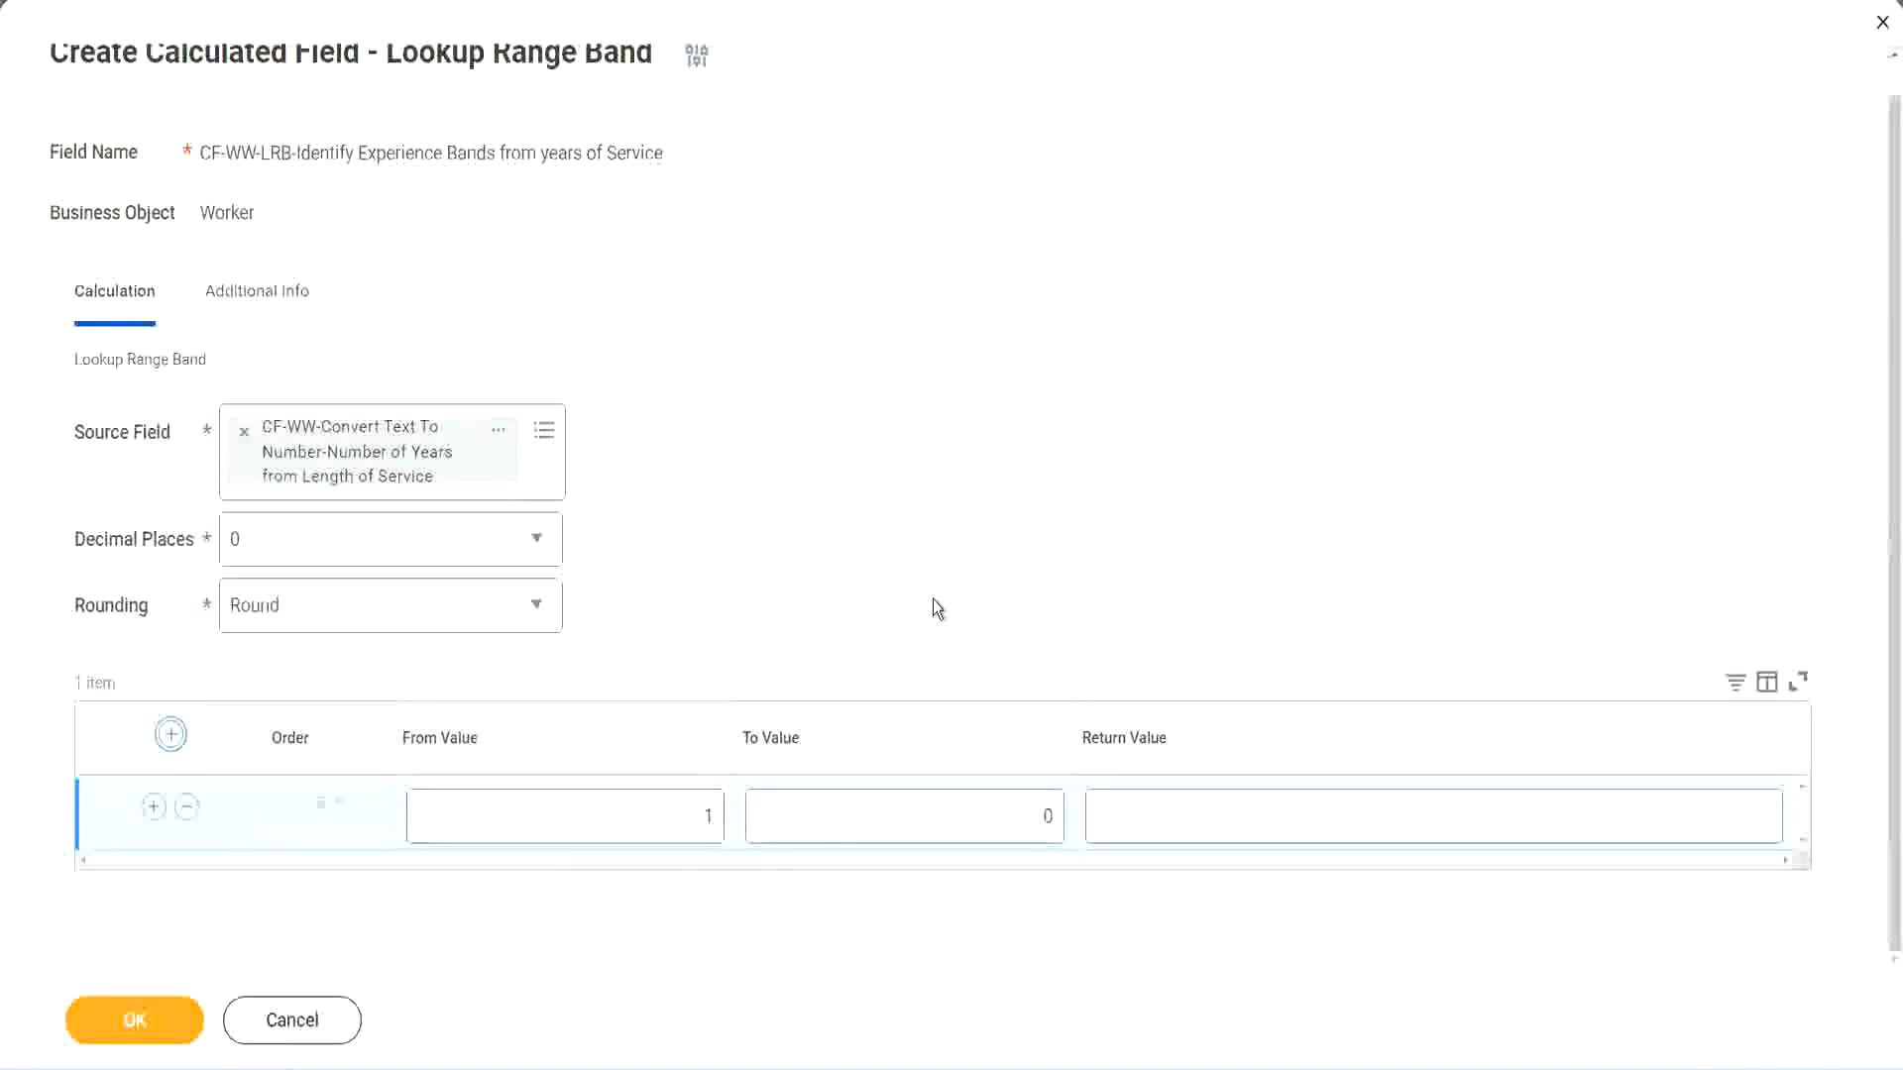
pyautogui.click(694, 823)
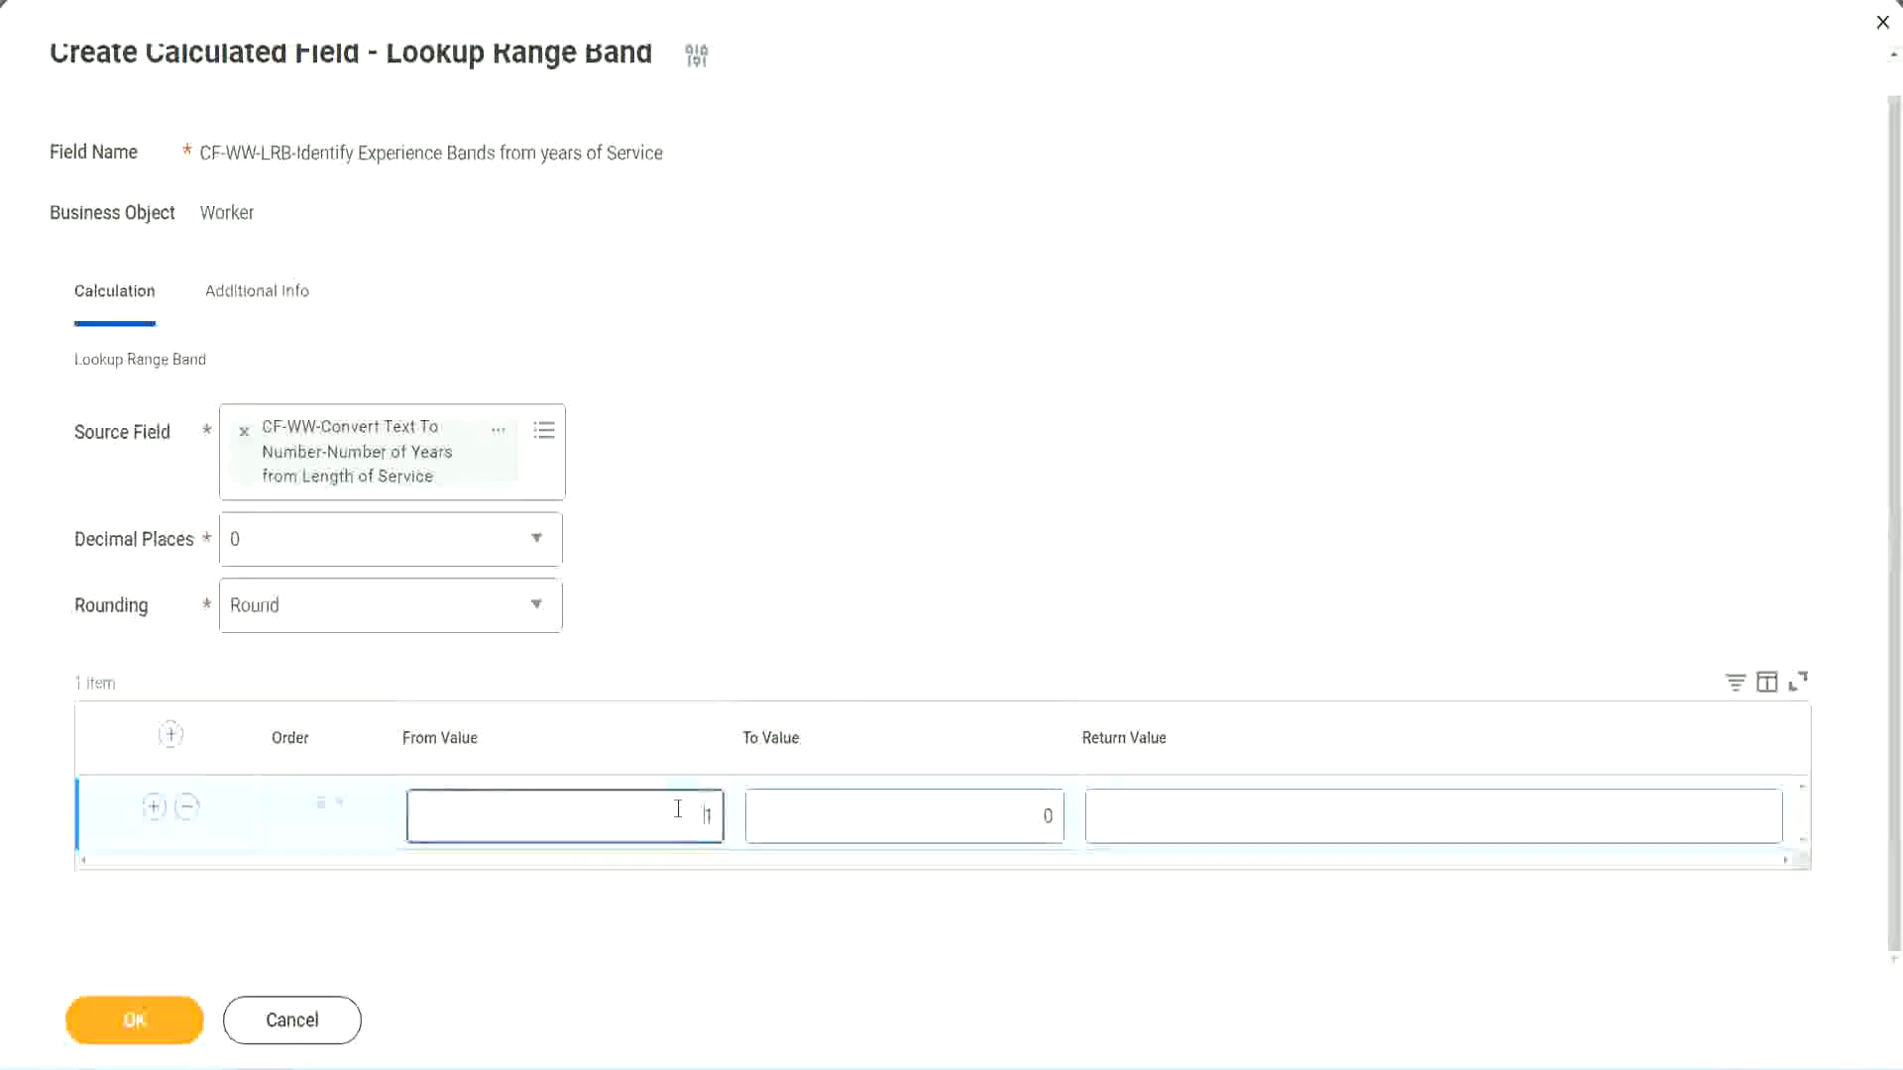
pyautogui.write('0')
pyautogui.press('Tab')
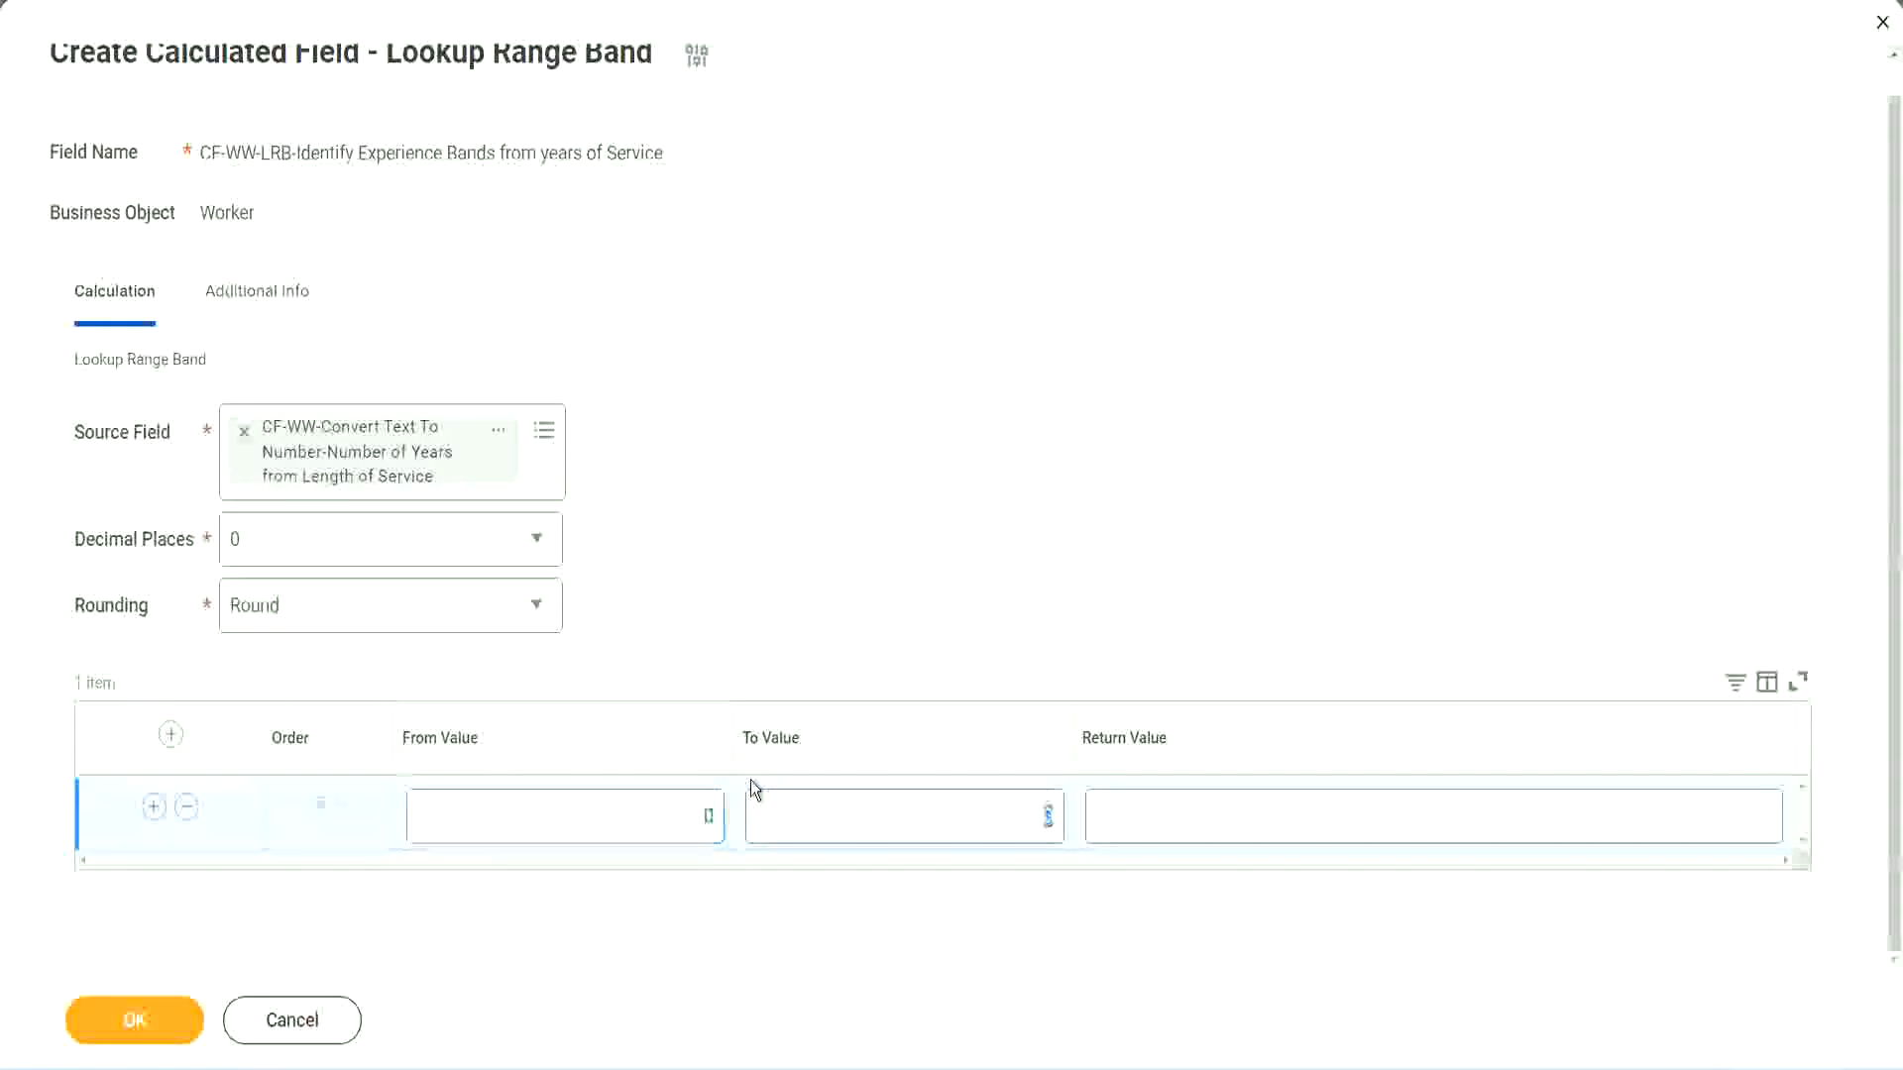
pyautogui.write('7')
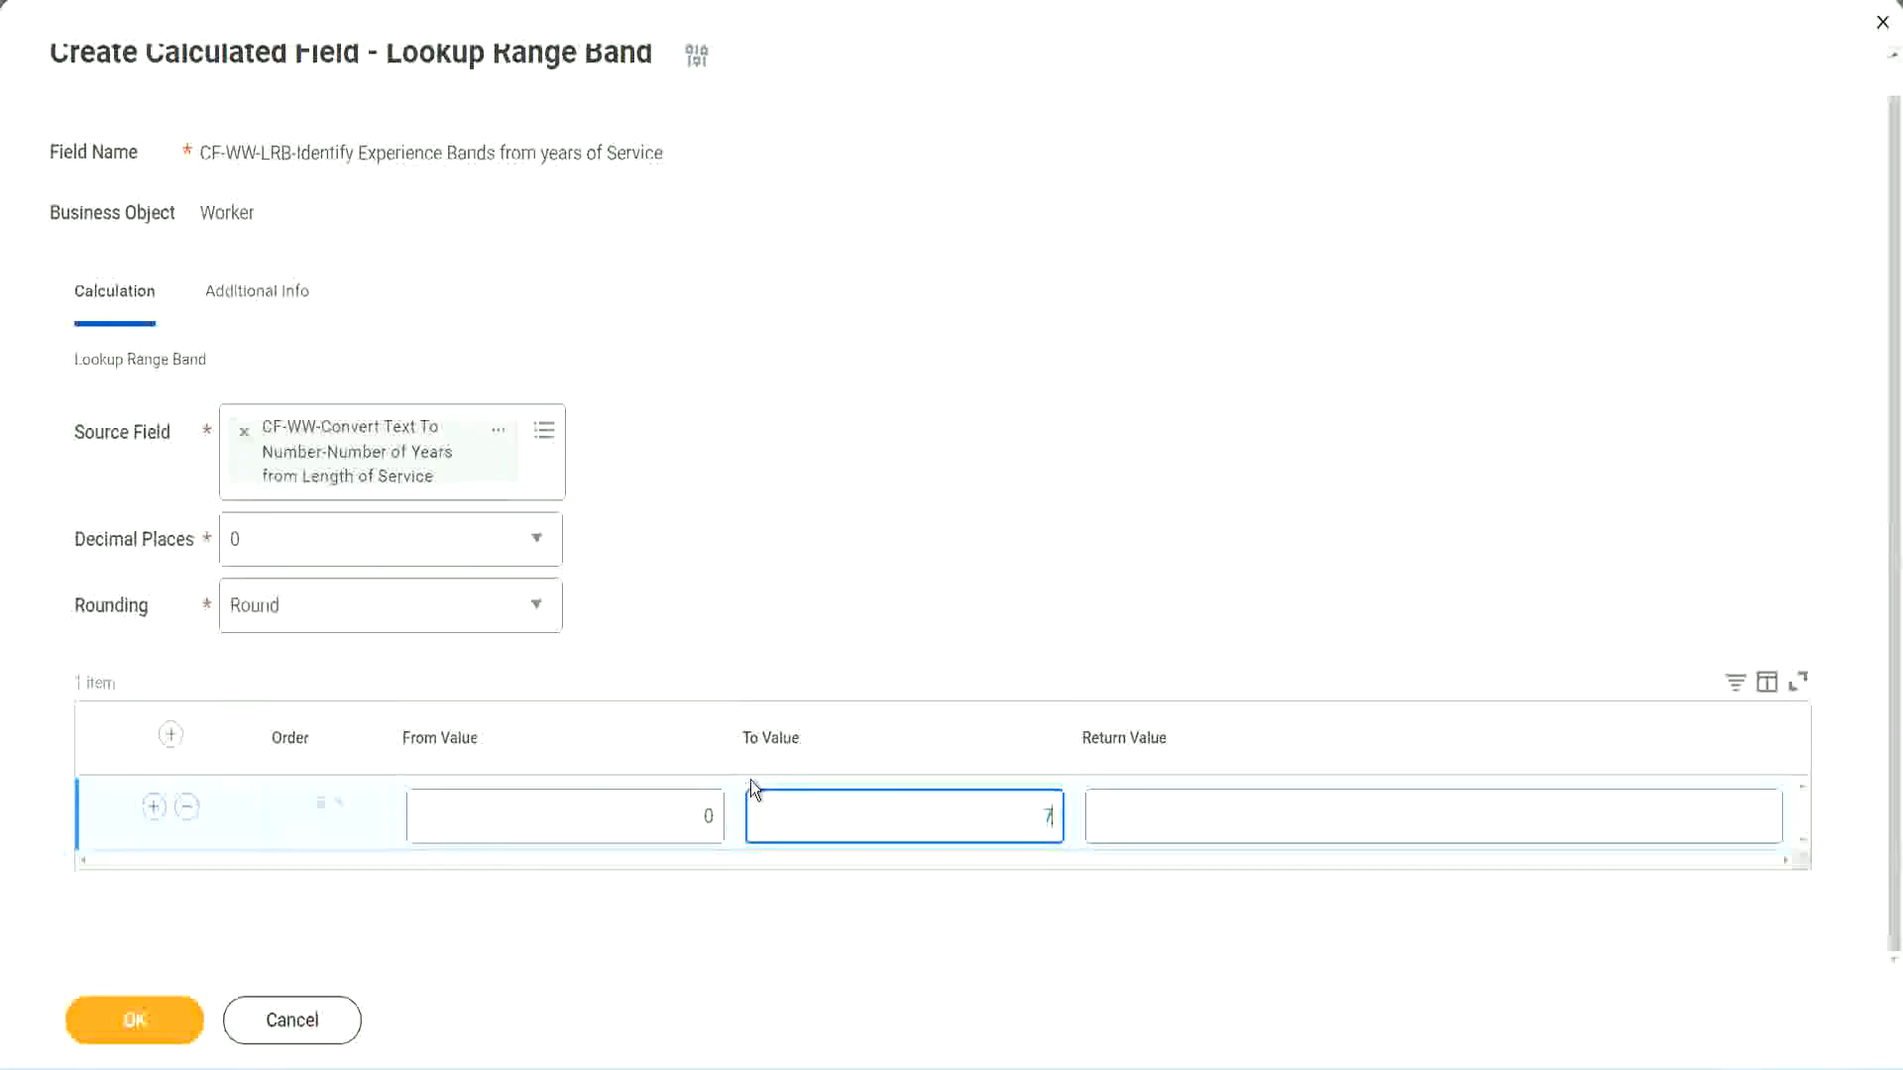
pyautogui.press('Tab')
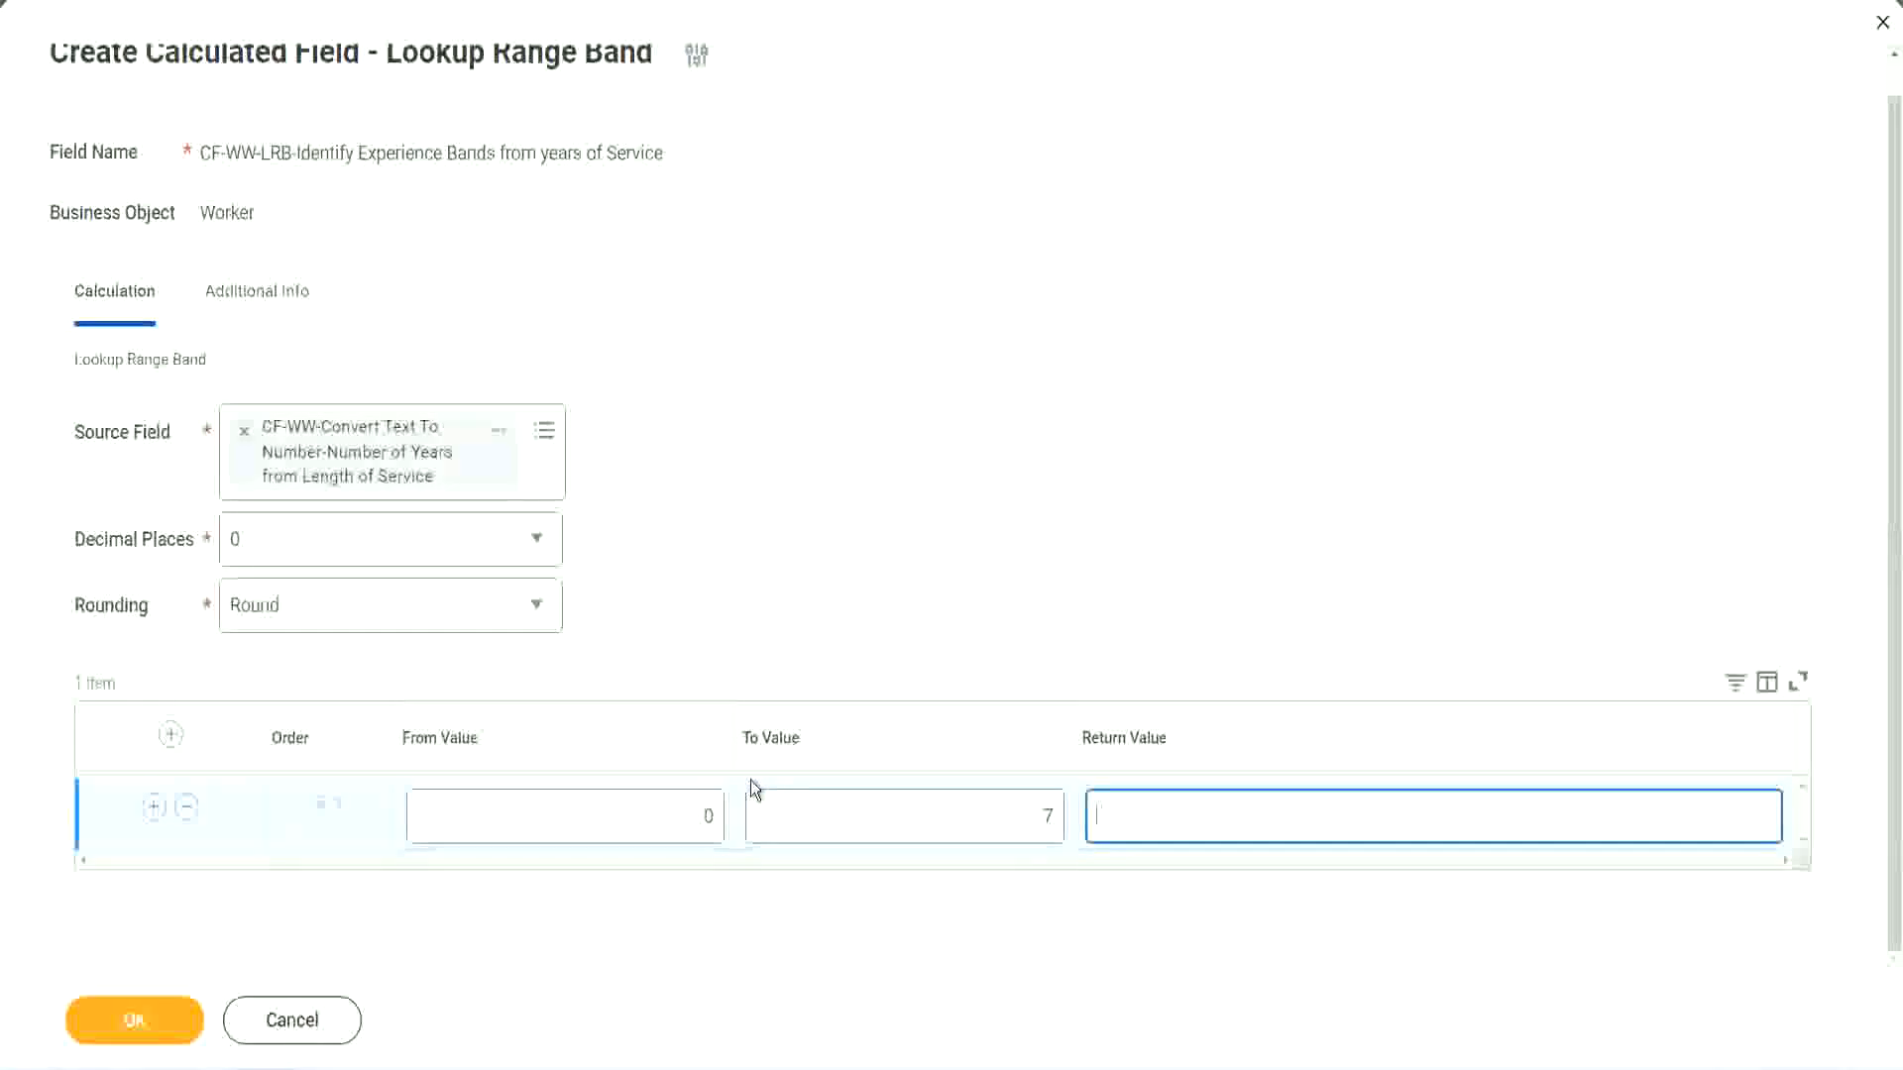
pyautogui.write('Amateur')
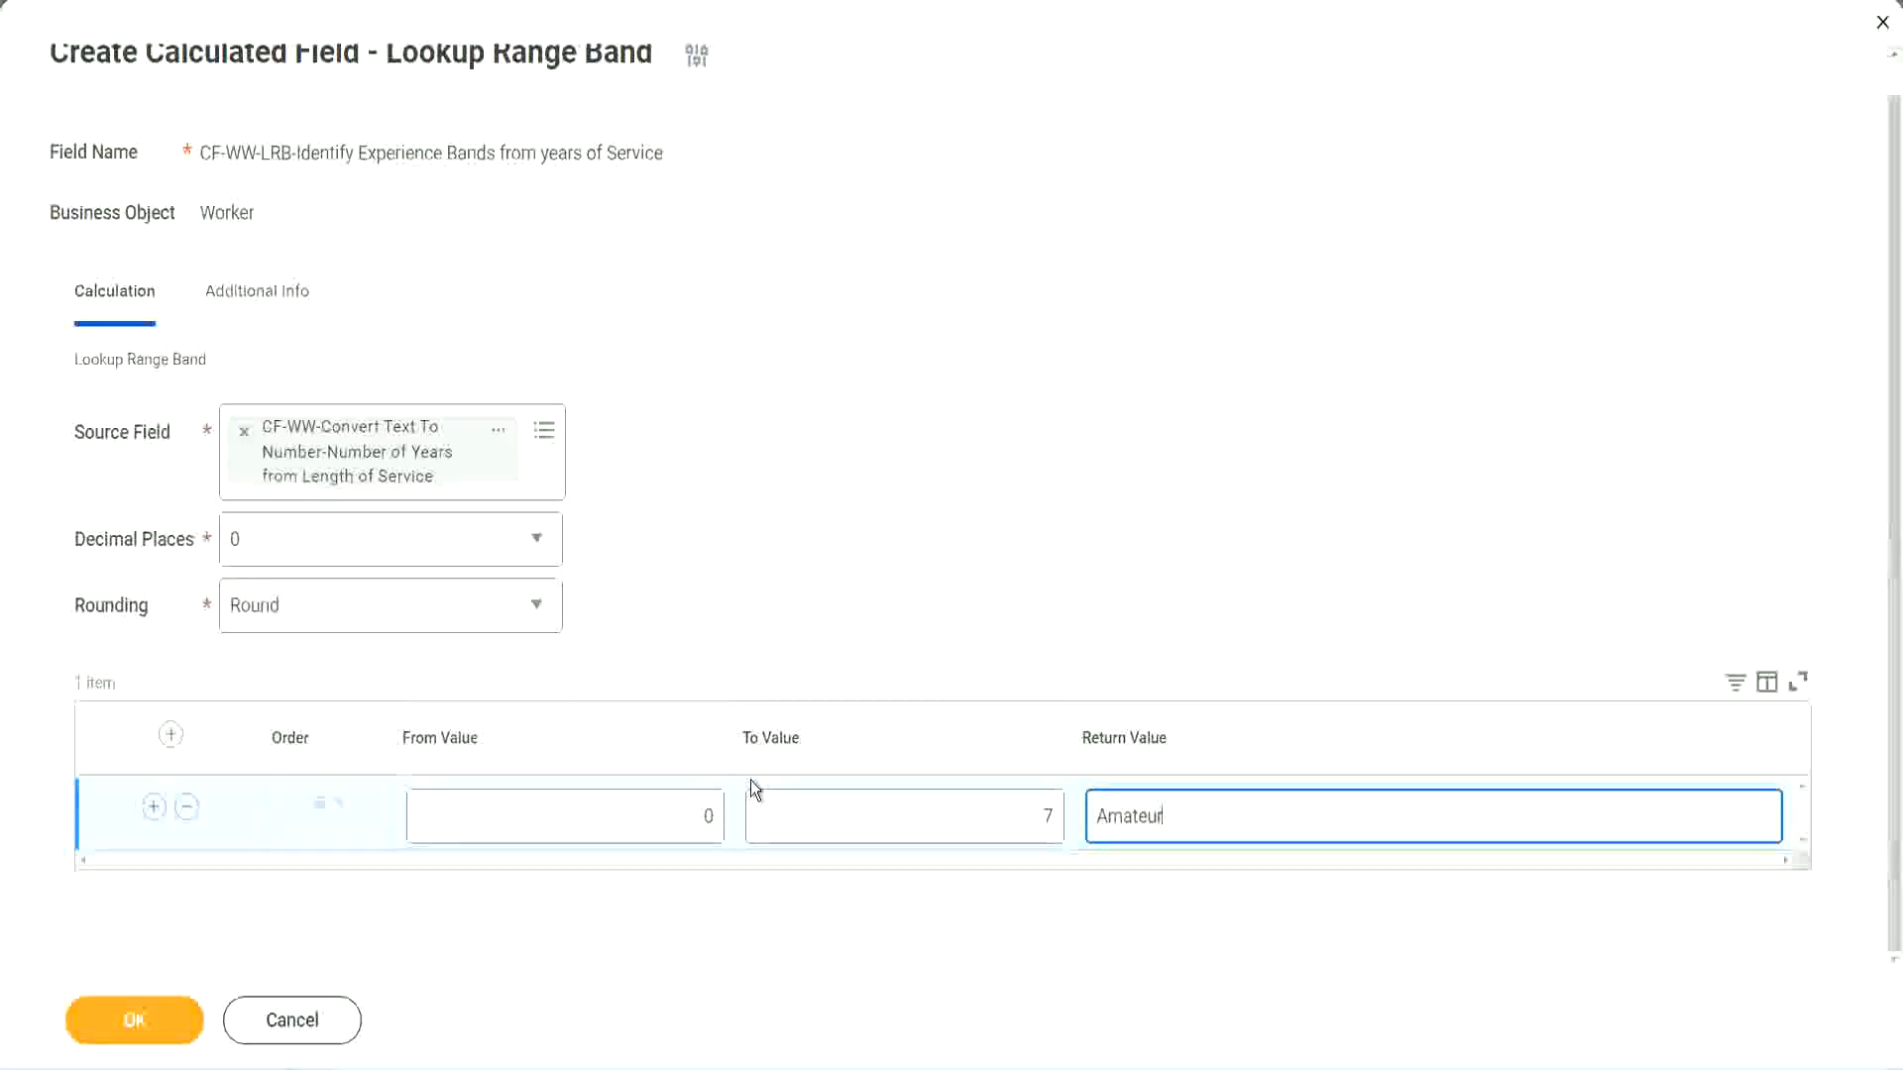
pyautogui.click(667, 820)
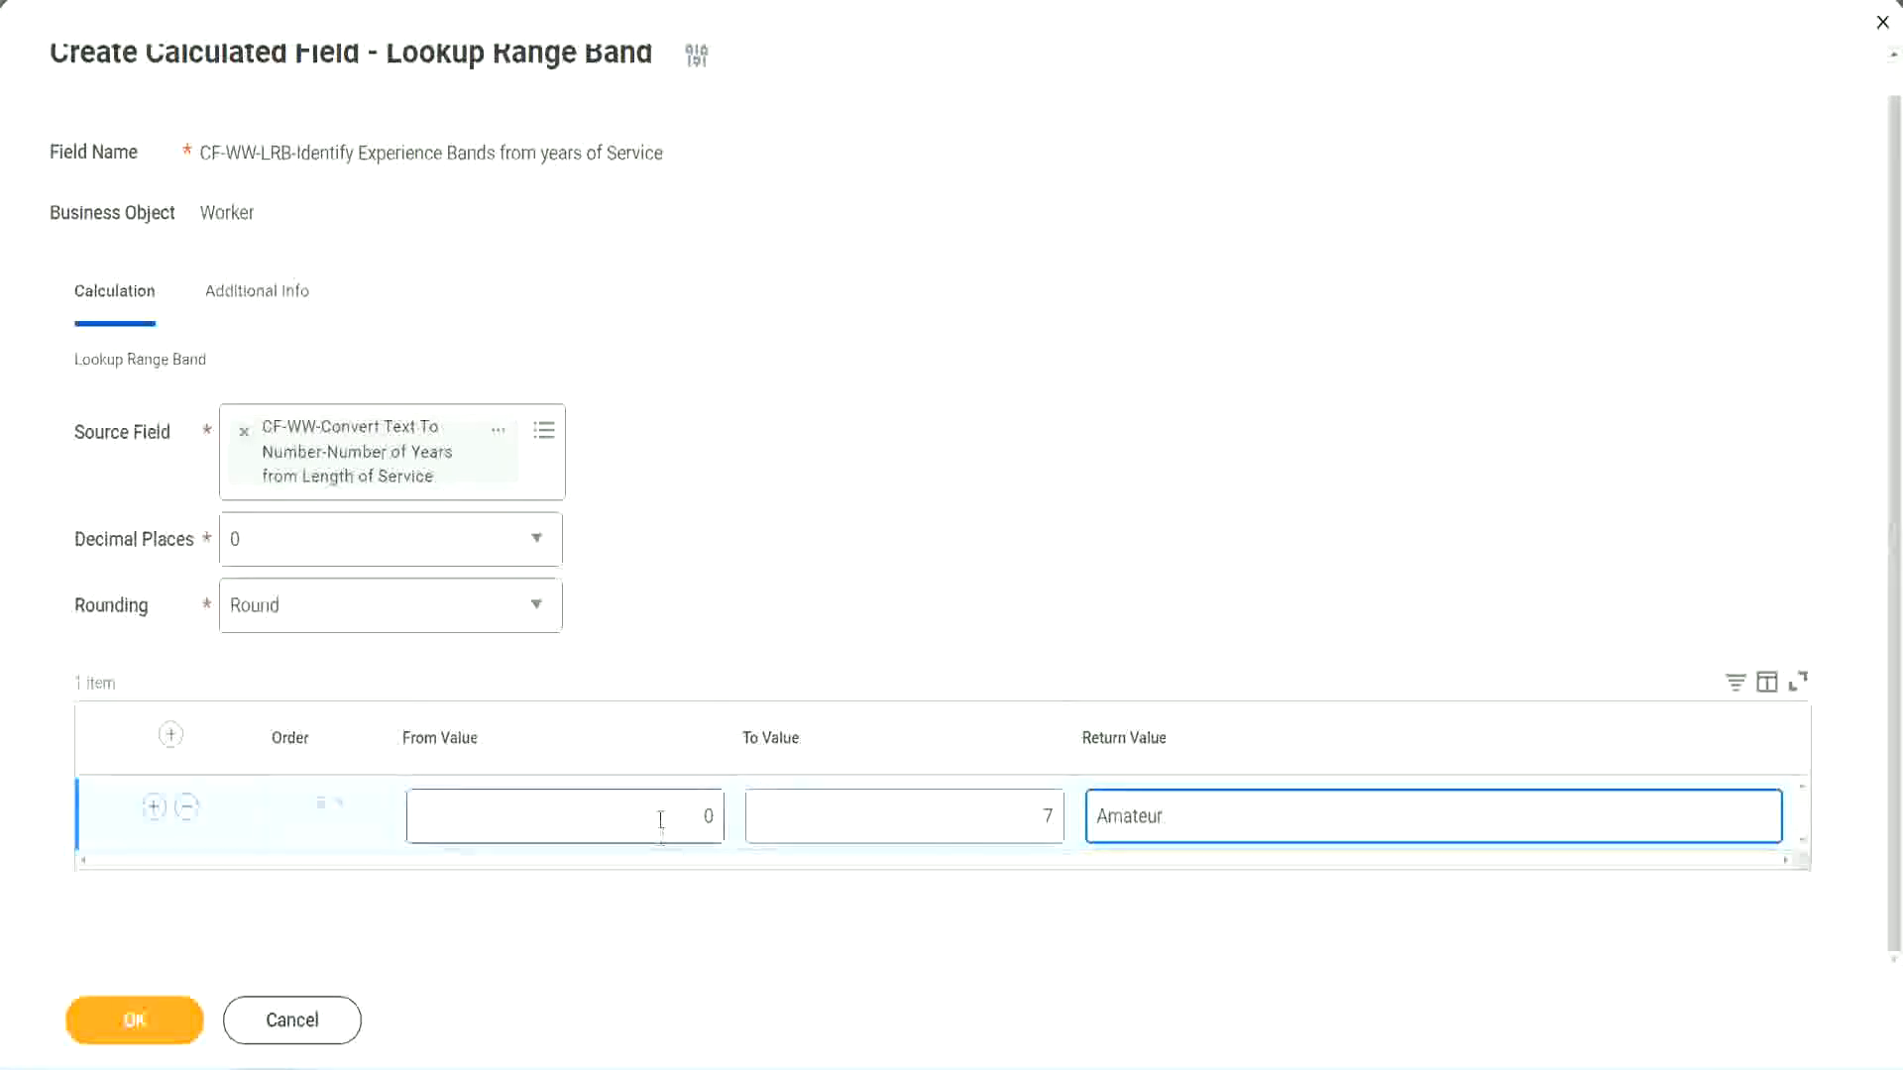
pyautogui.click(1028, 802)
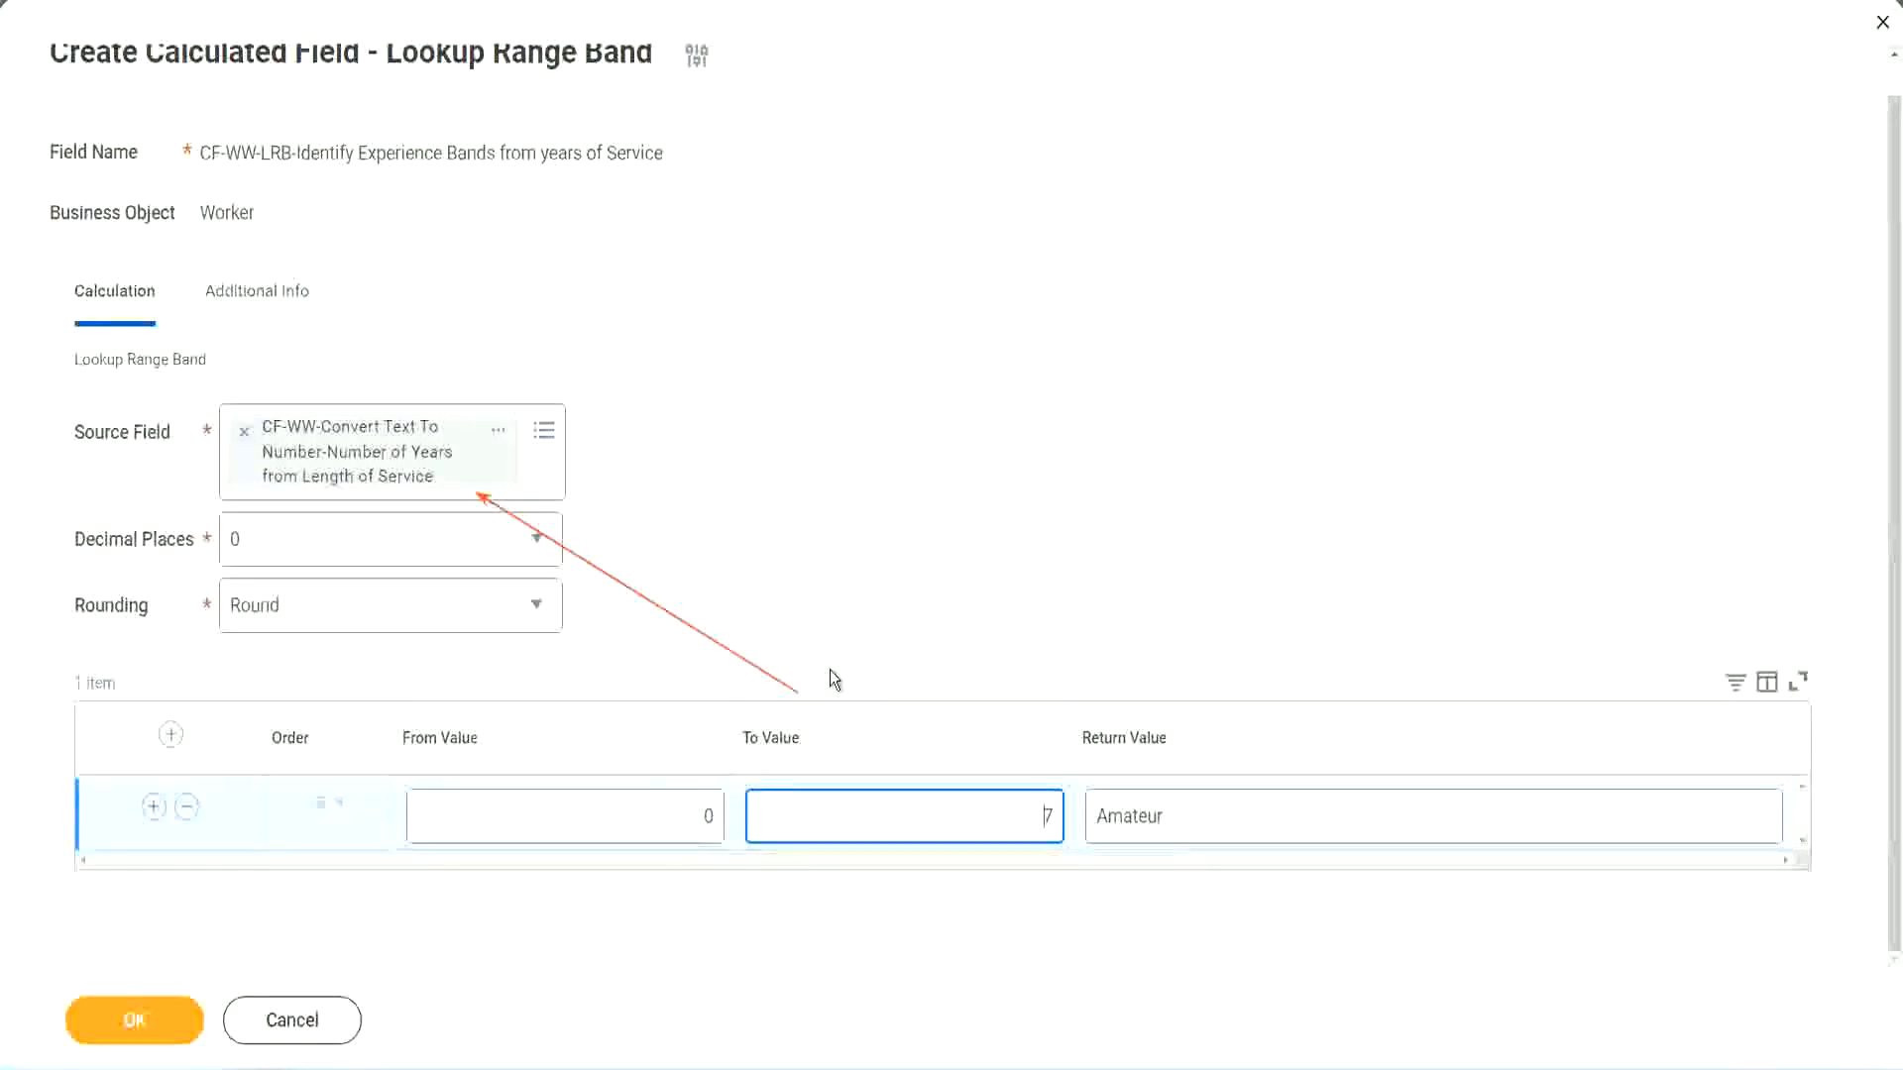
# Add a second range band row from 8 to 15 with the return value Experienced.
pyautogui.click(153, 806)
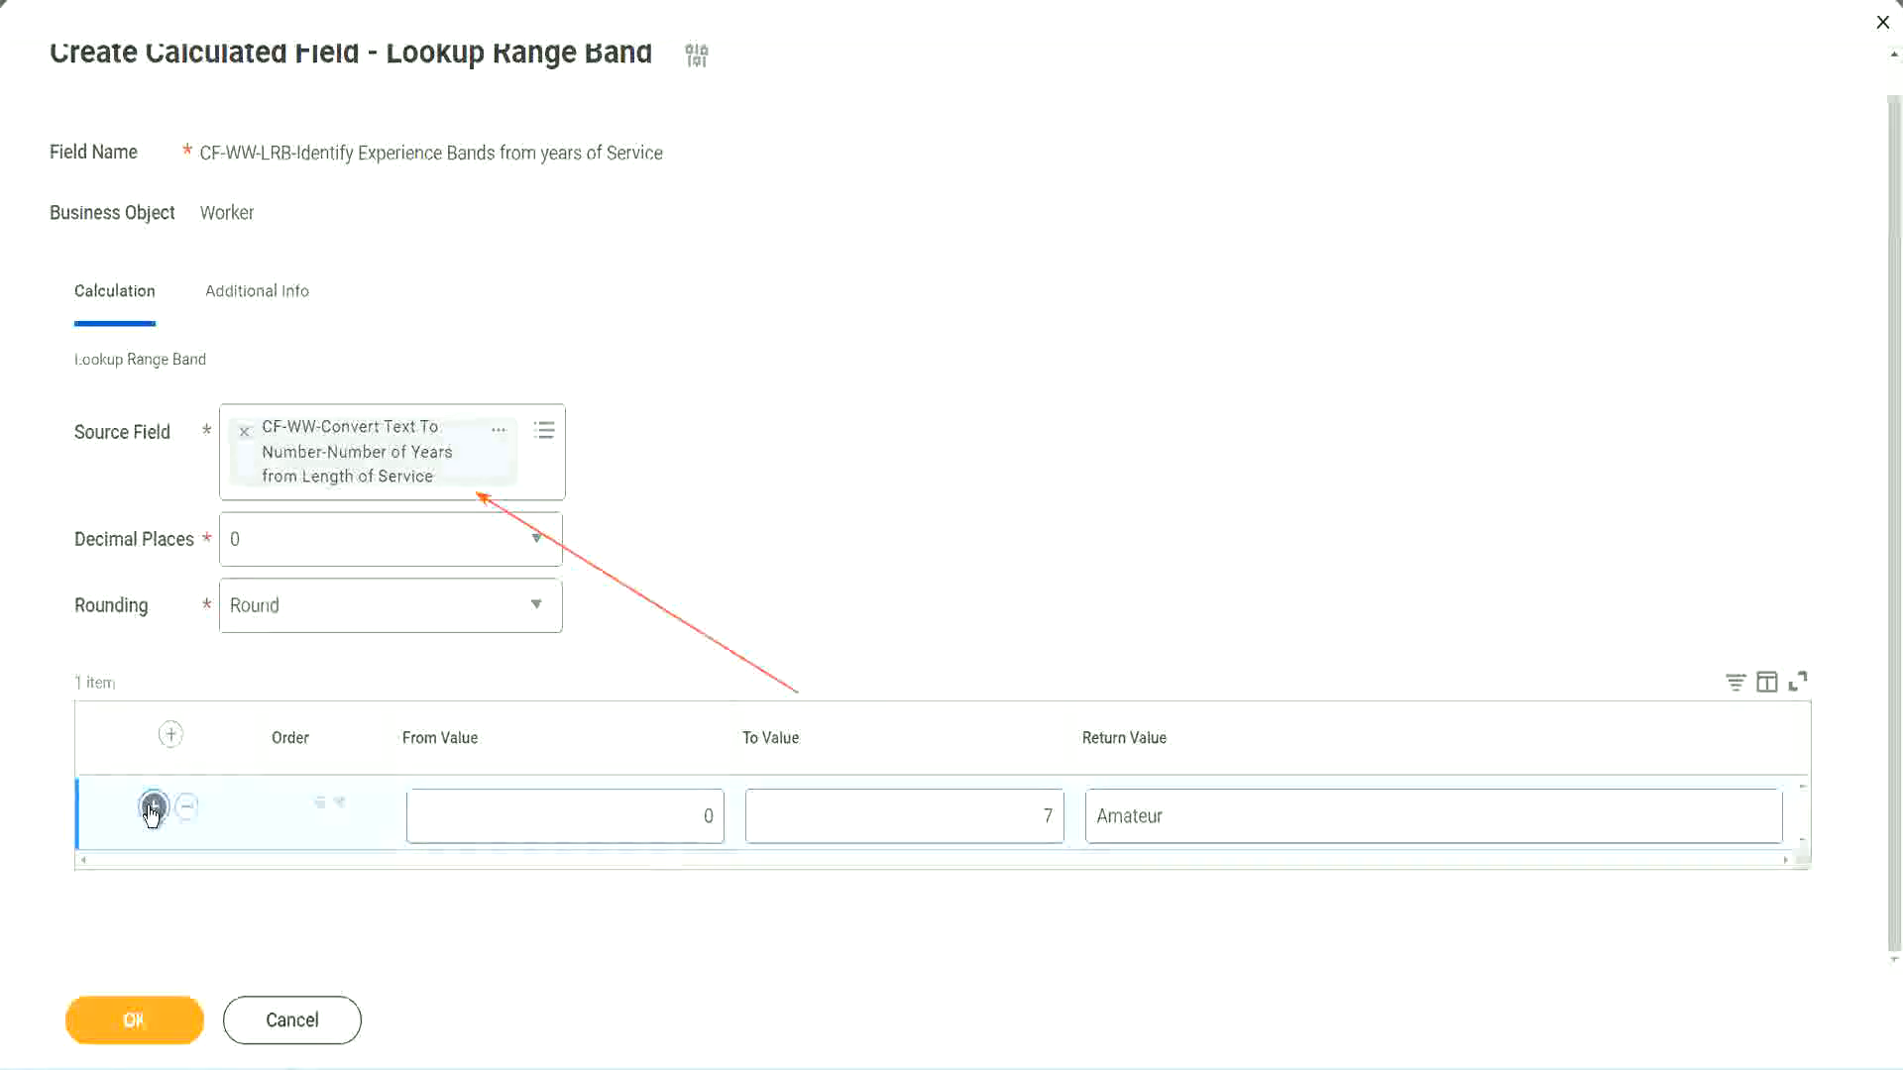
pyautogui.click(712, 888)
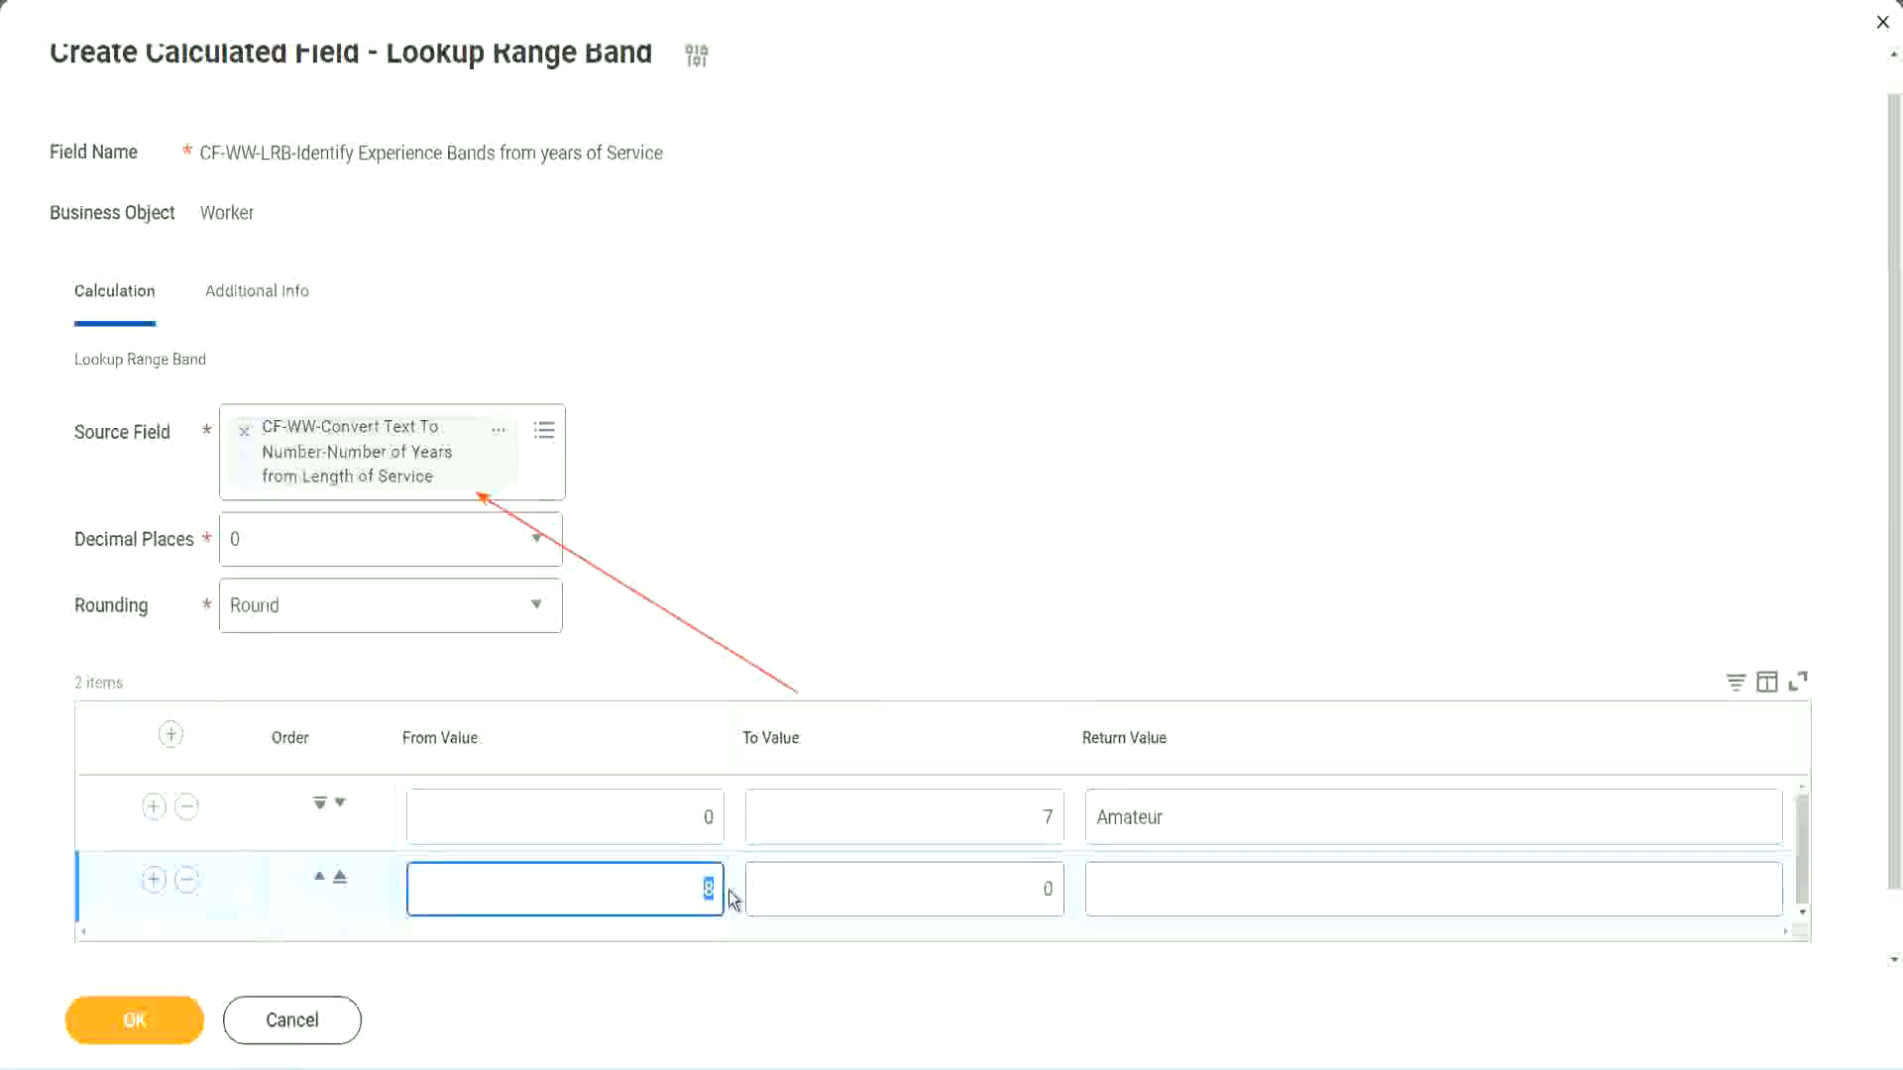
pyautogui.click(694, 818)
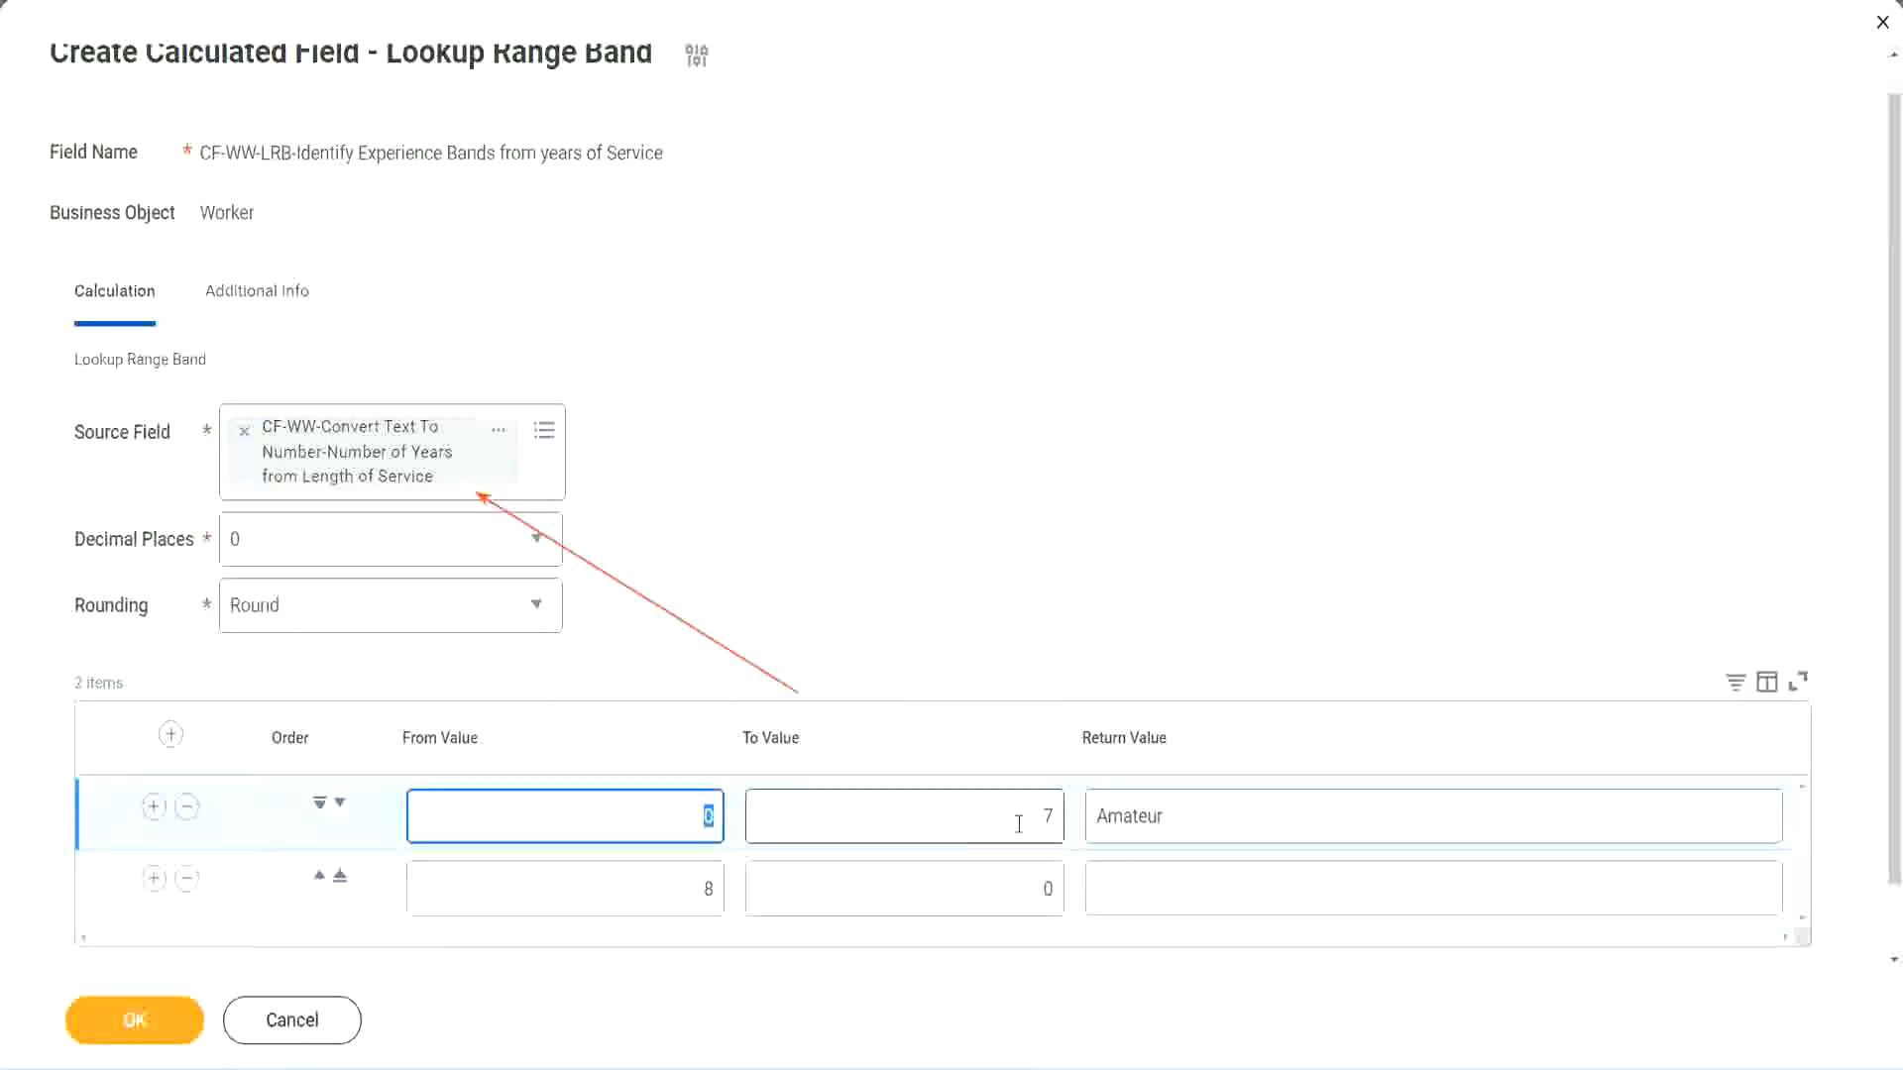
pyautogui.click(1036, 817)
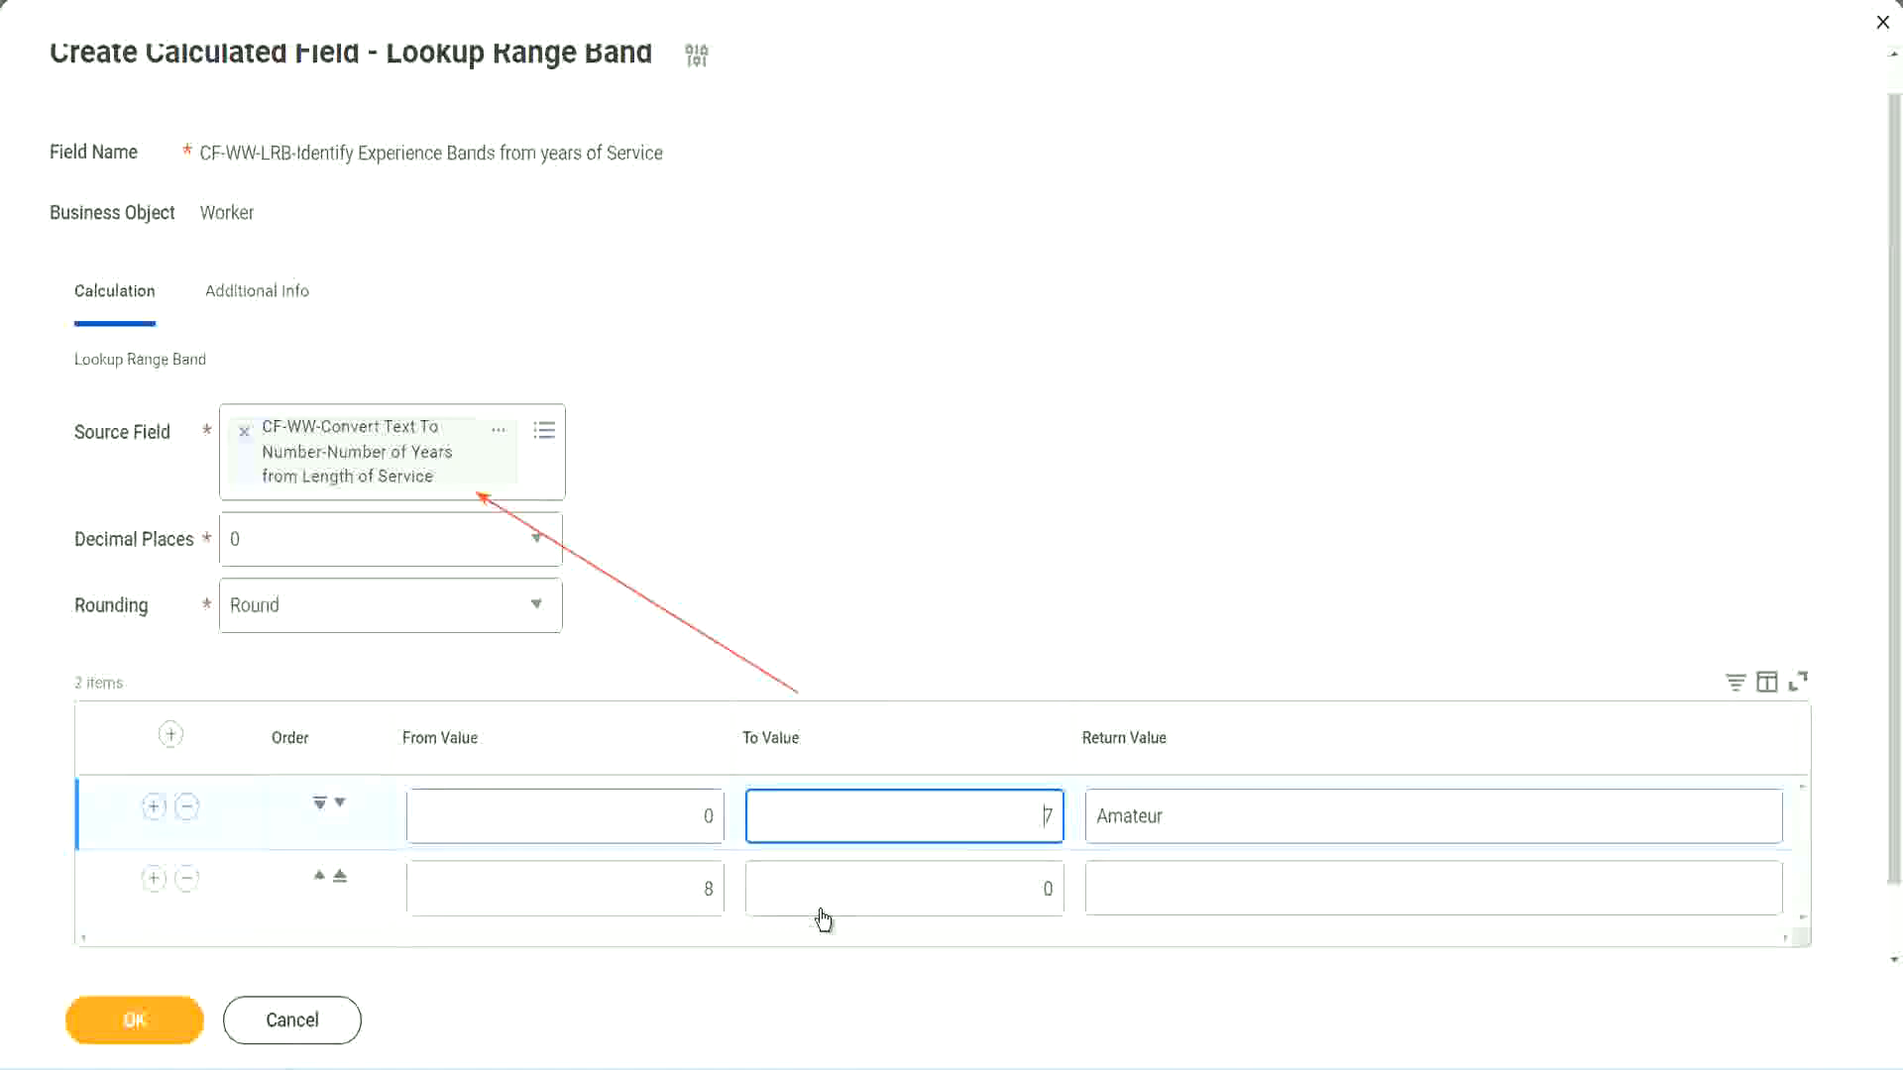
pyautogui.click(677, 889)
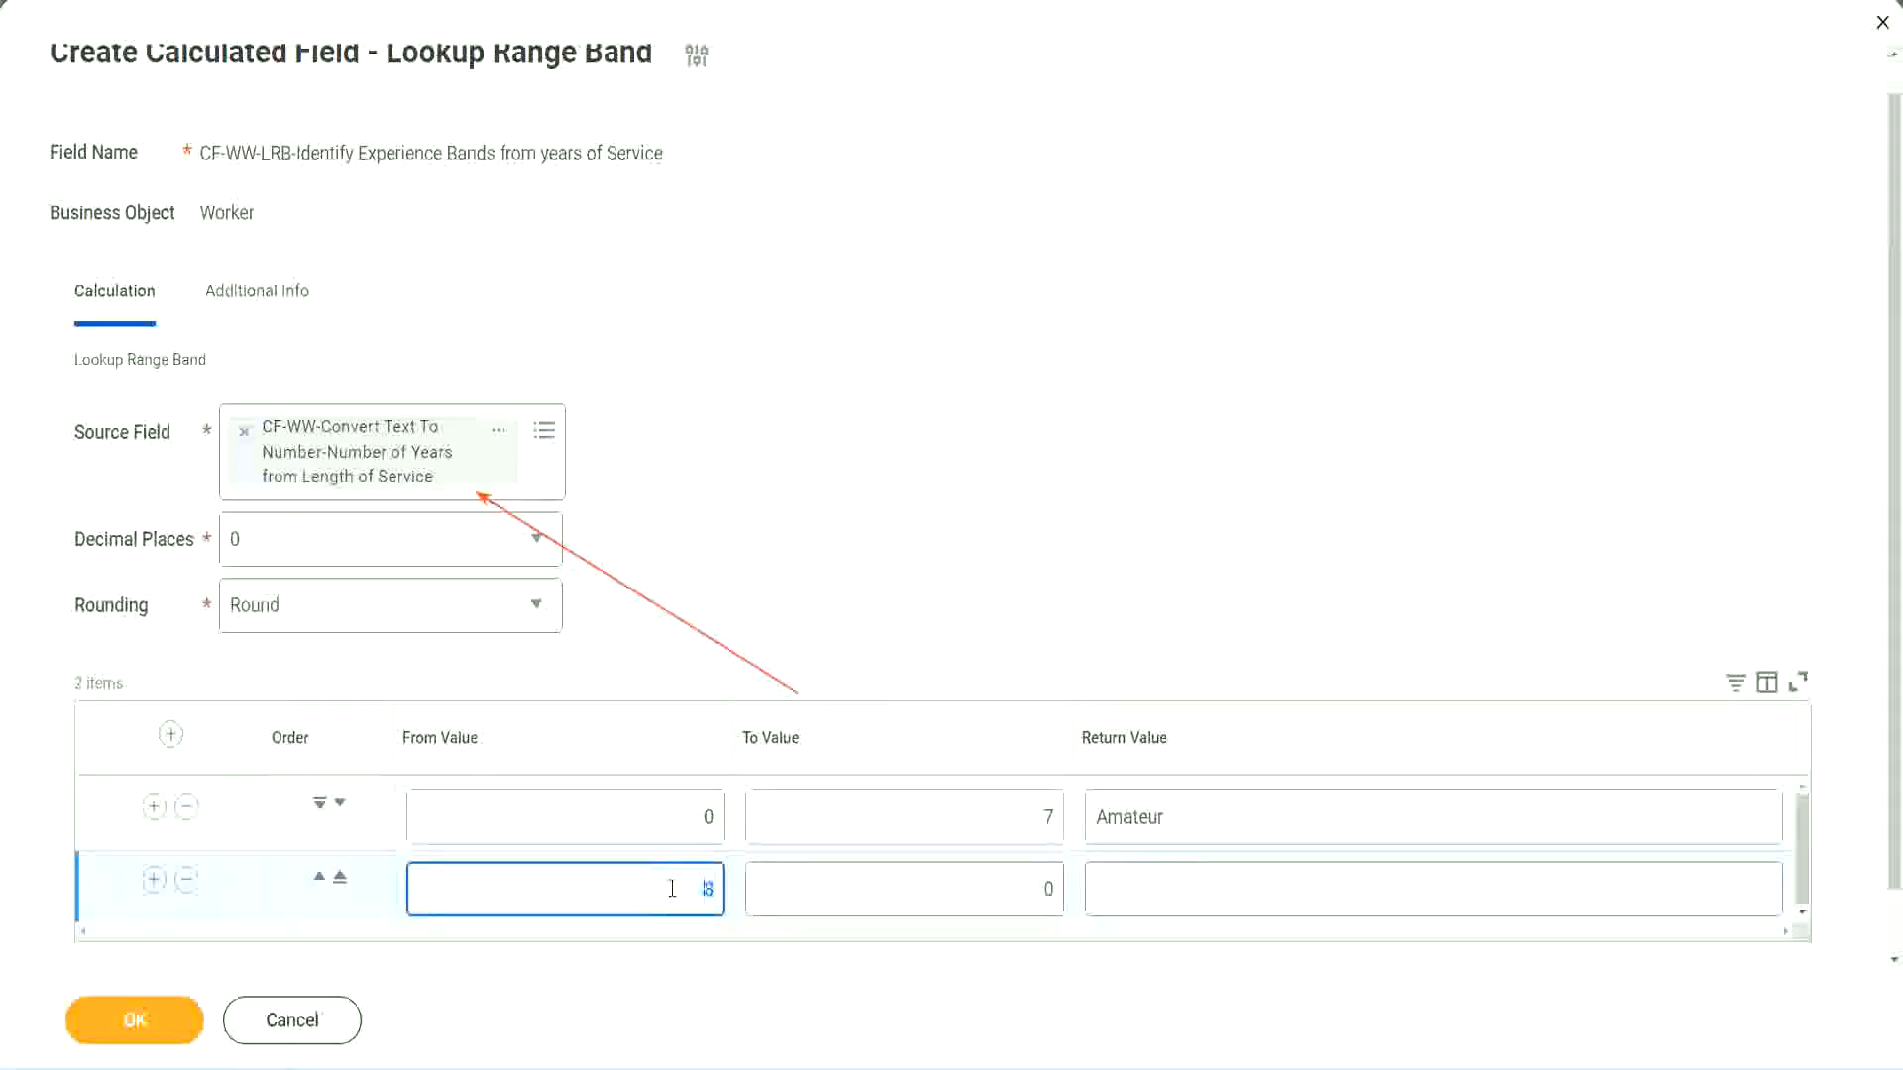
pyautogui.click(1031, 889)
pyautogui.press('BackSpace')
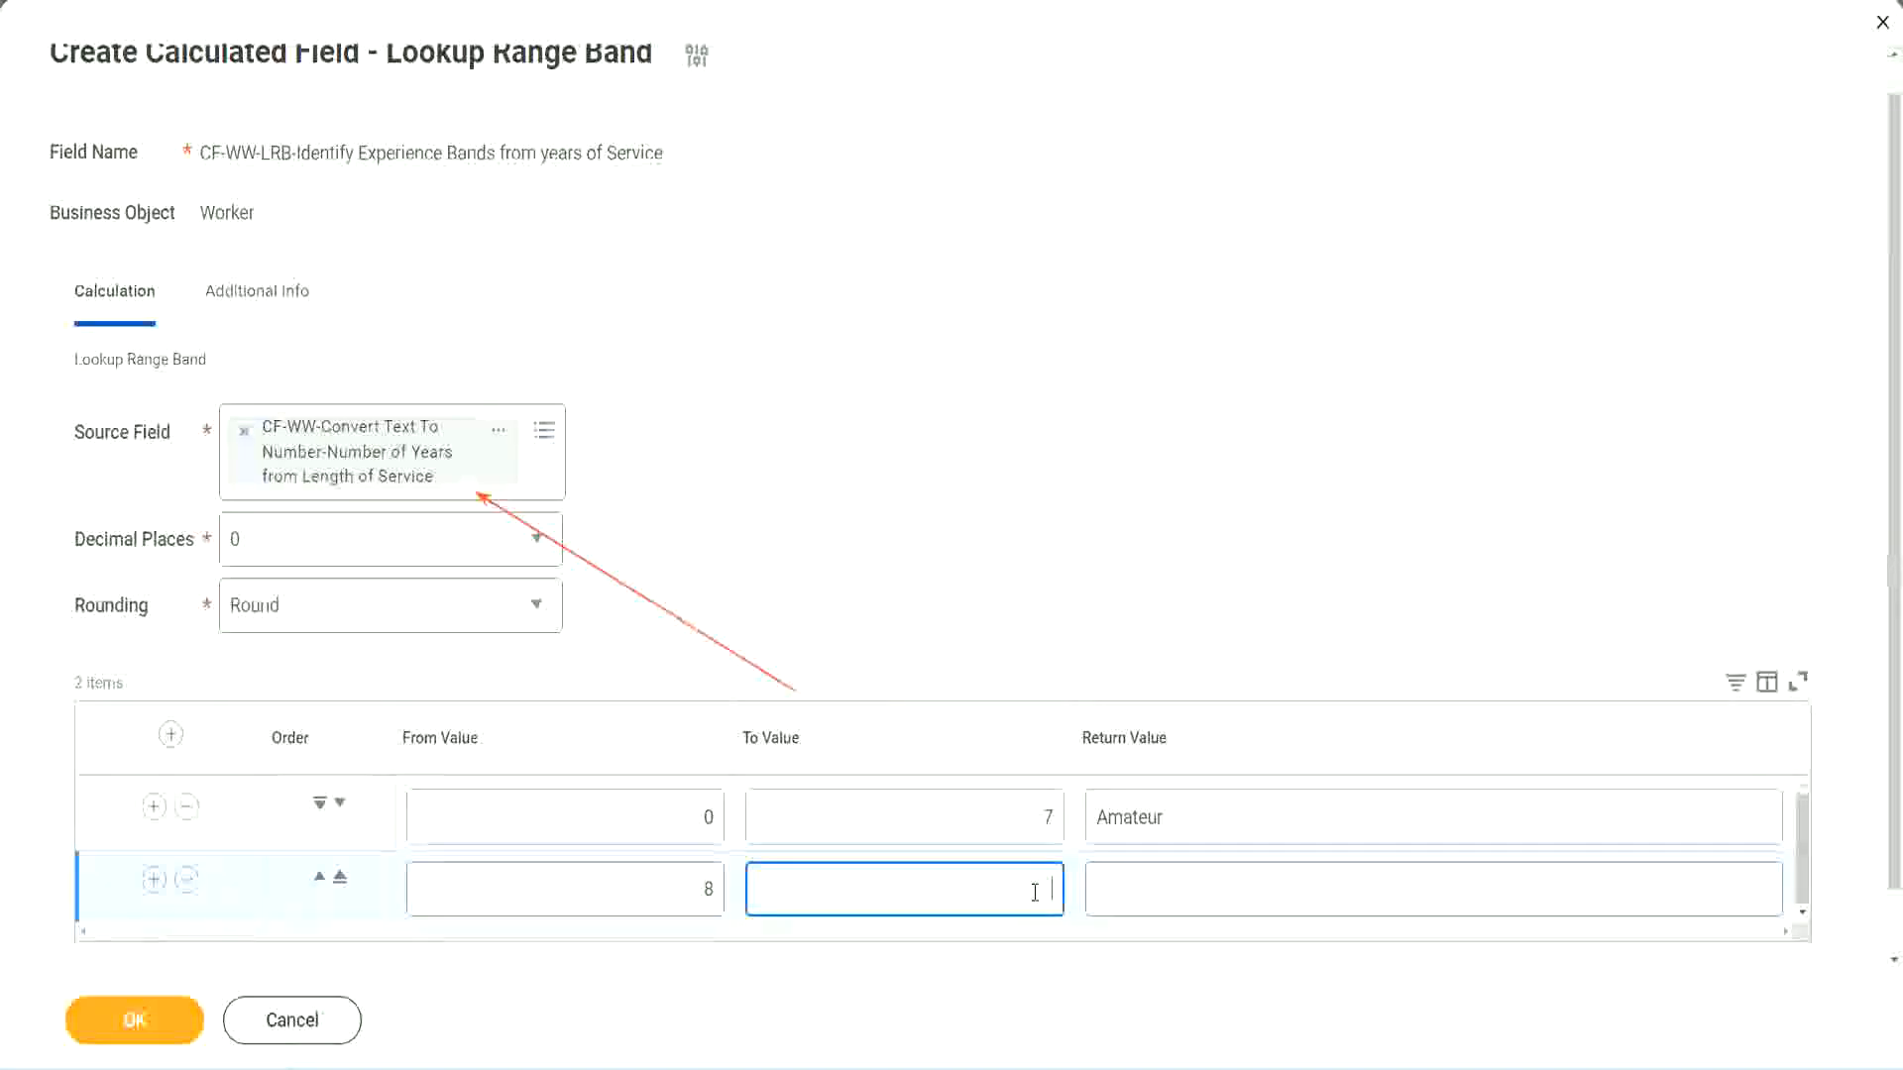
pyautogui.write('15')
pyautogui.click(1174, 884)
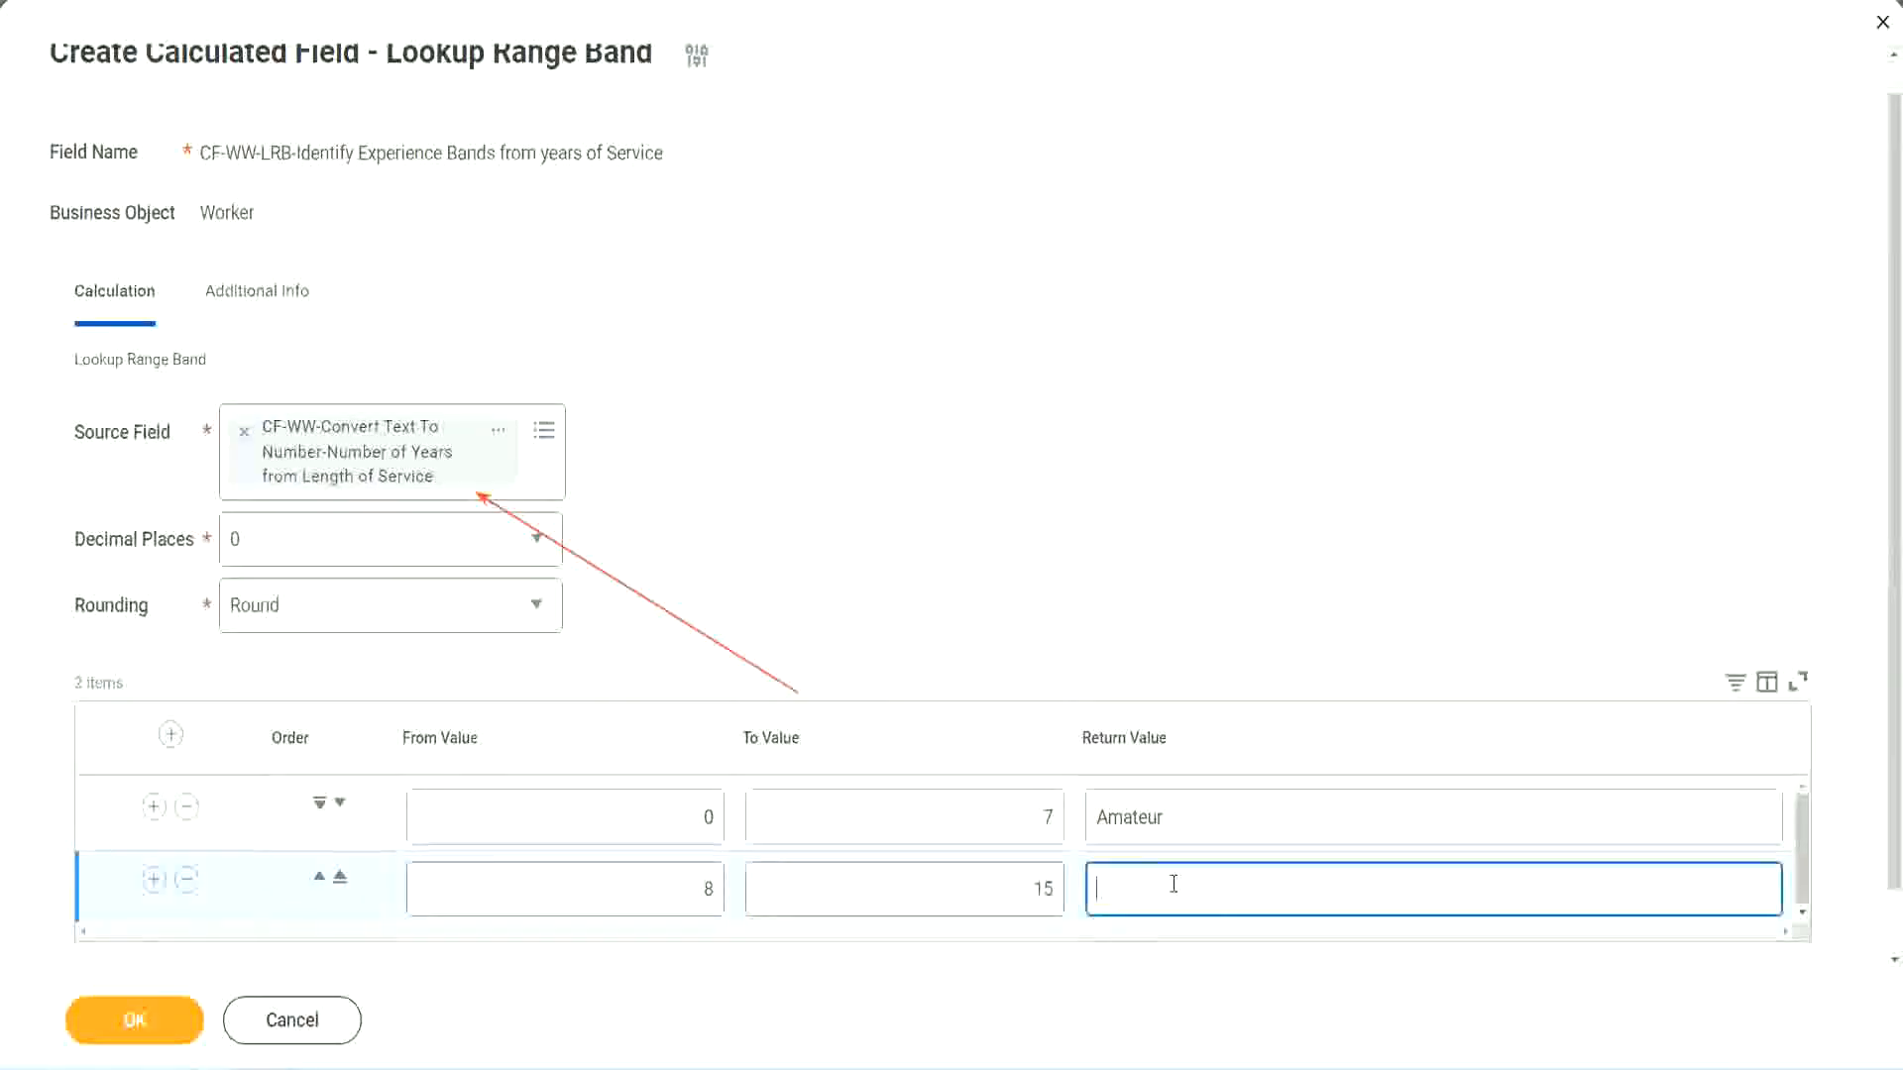
pyautogui.write('Experienced')
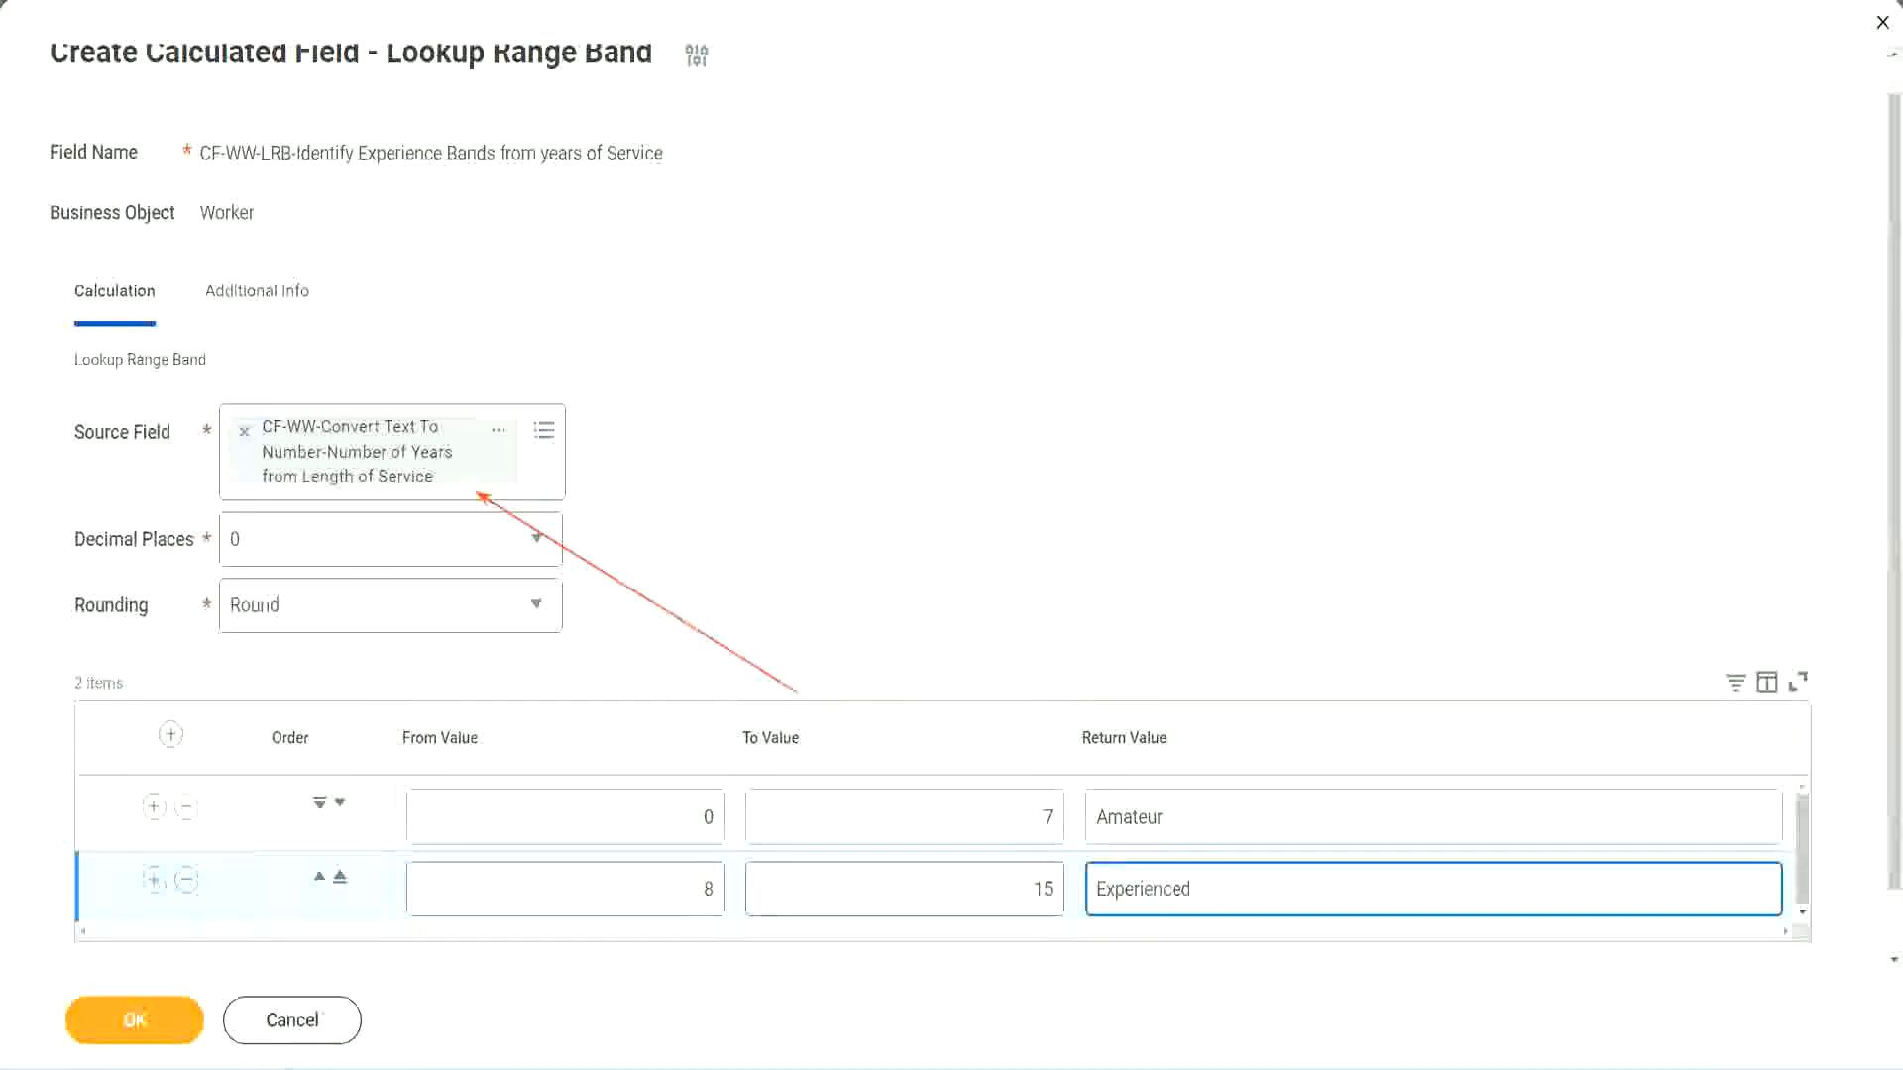
# Add a third range band row from 16 to 30 with the return value Senior.
pyautogui.click(154, 879)
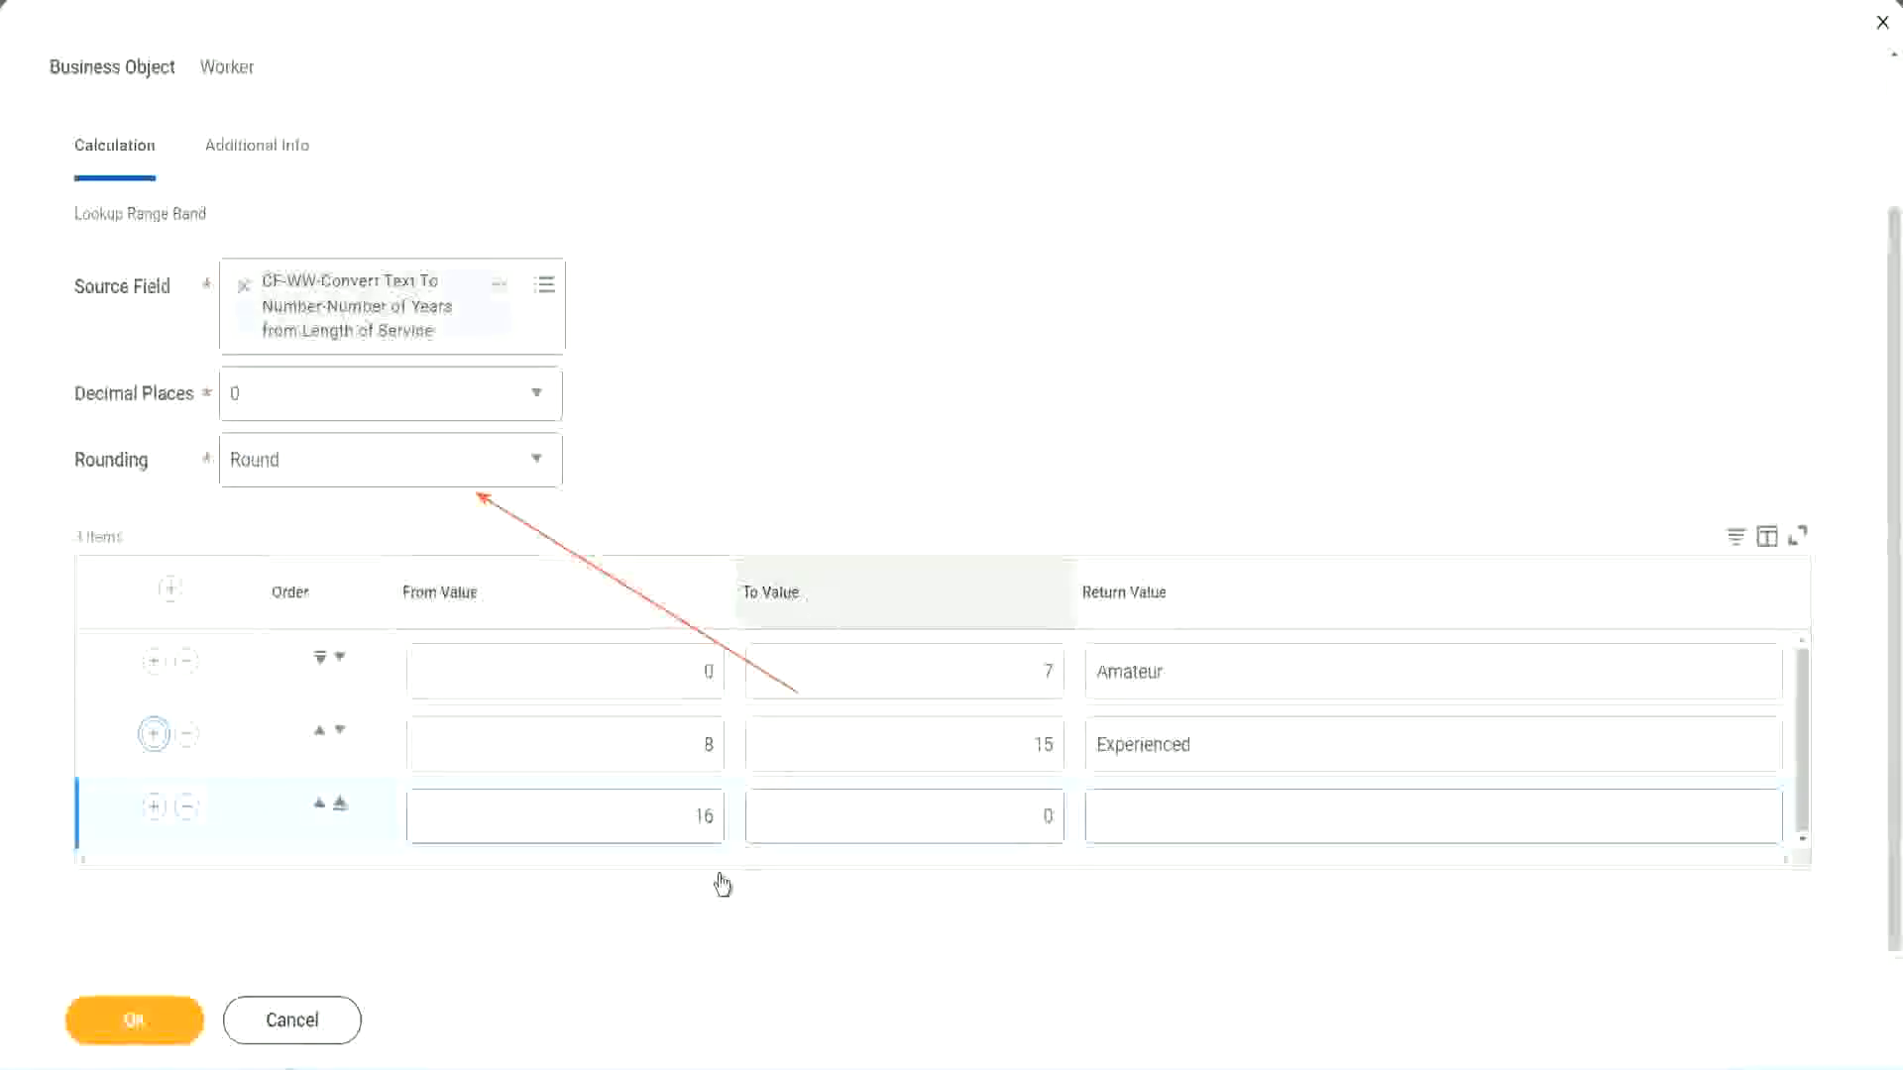
pyautogui.click(956, 815)
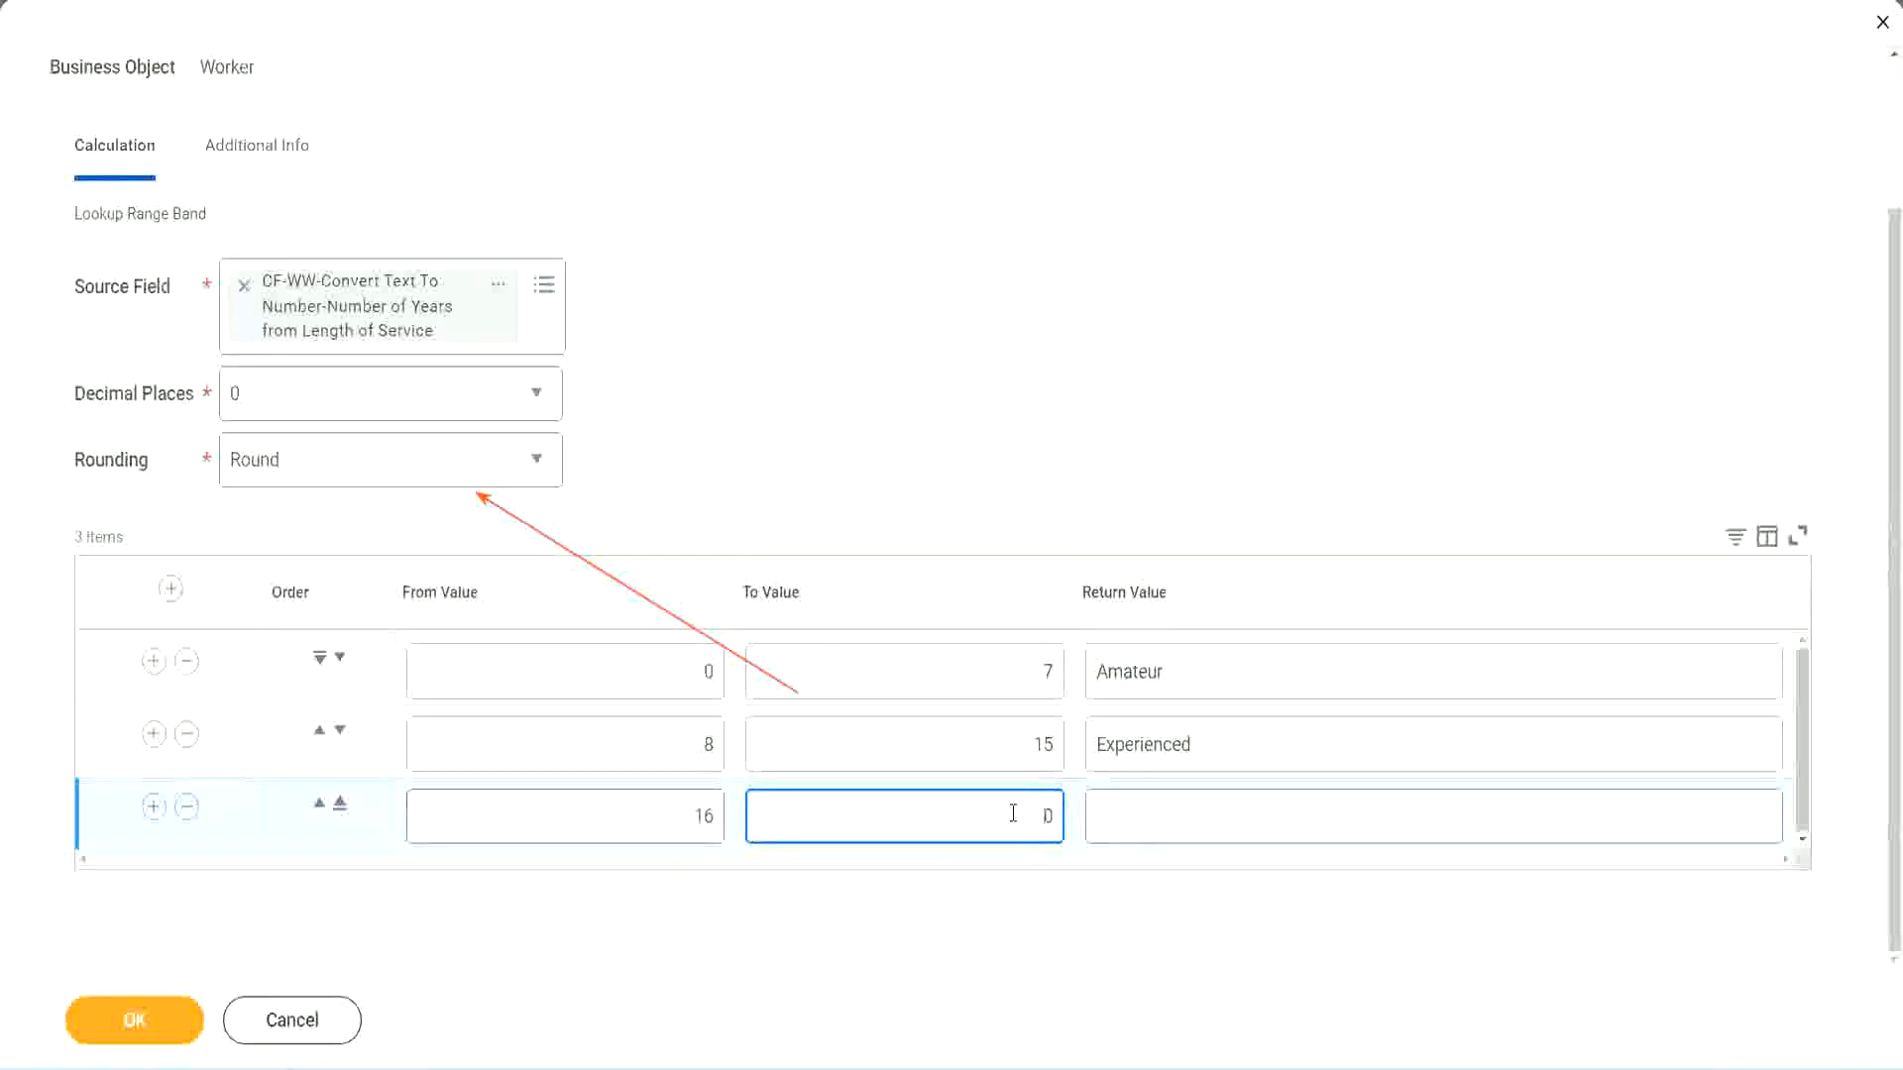
pyautogui.write('3')
pyautogui.press('Tab')
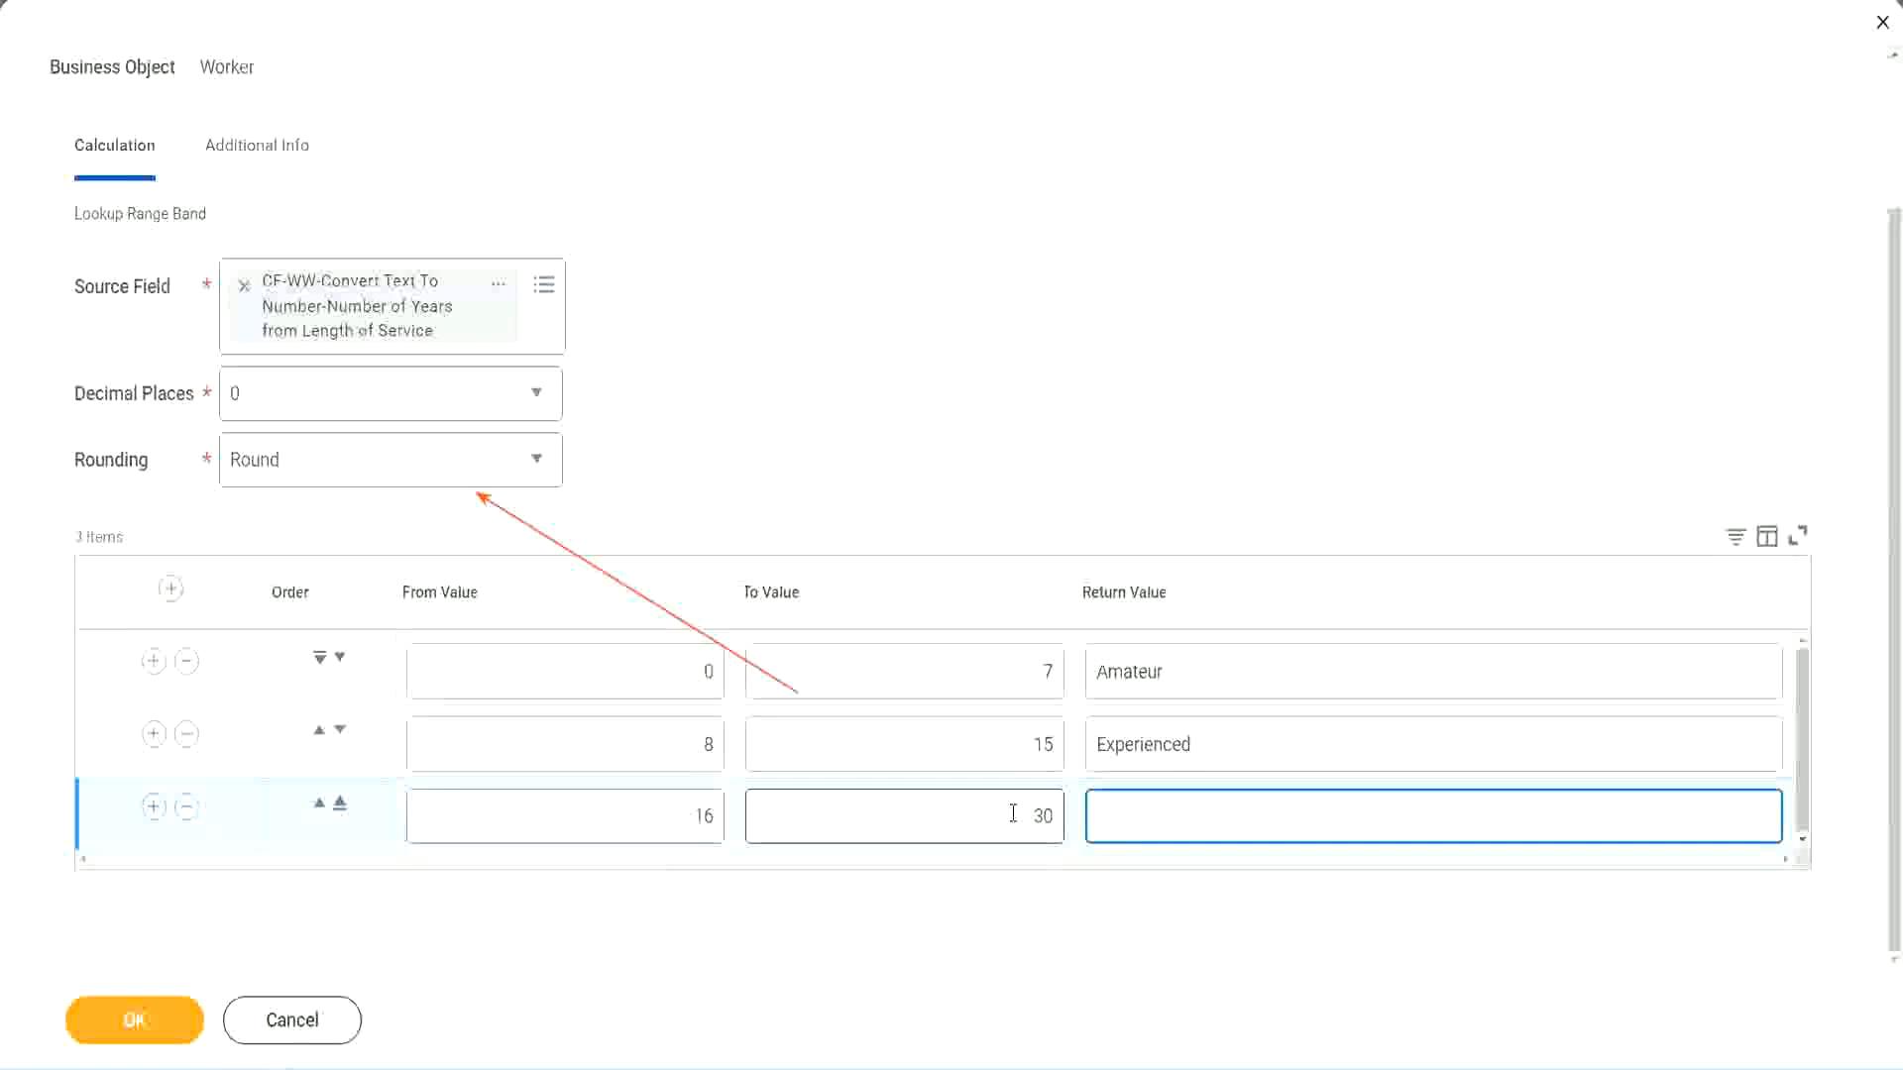
pyautogui.write('L')
pyautogui.press('BackSpace')
pyautogui.write('Senior')
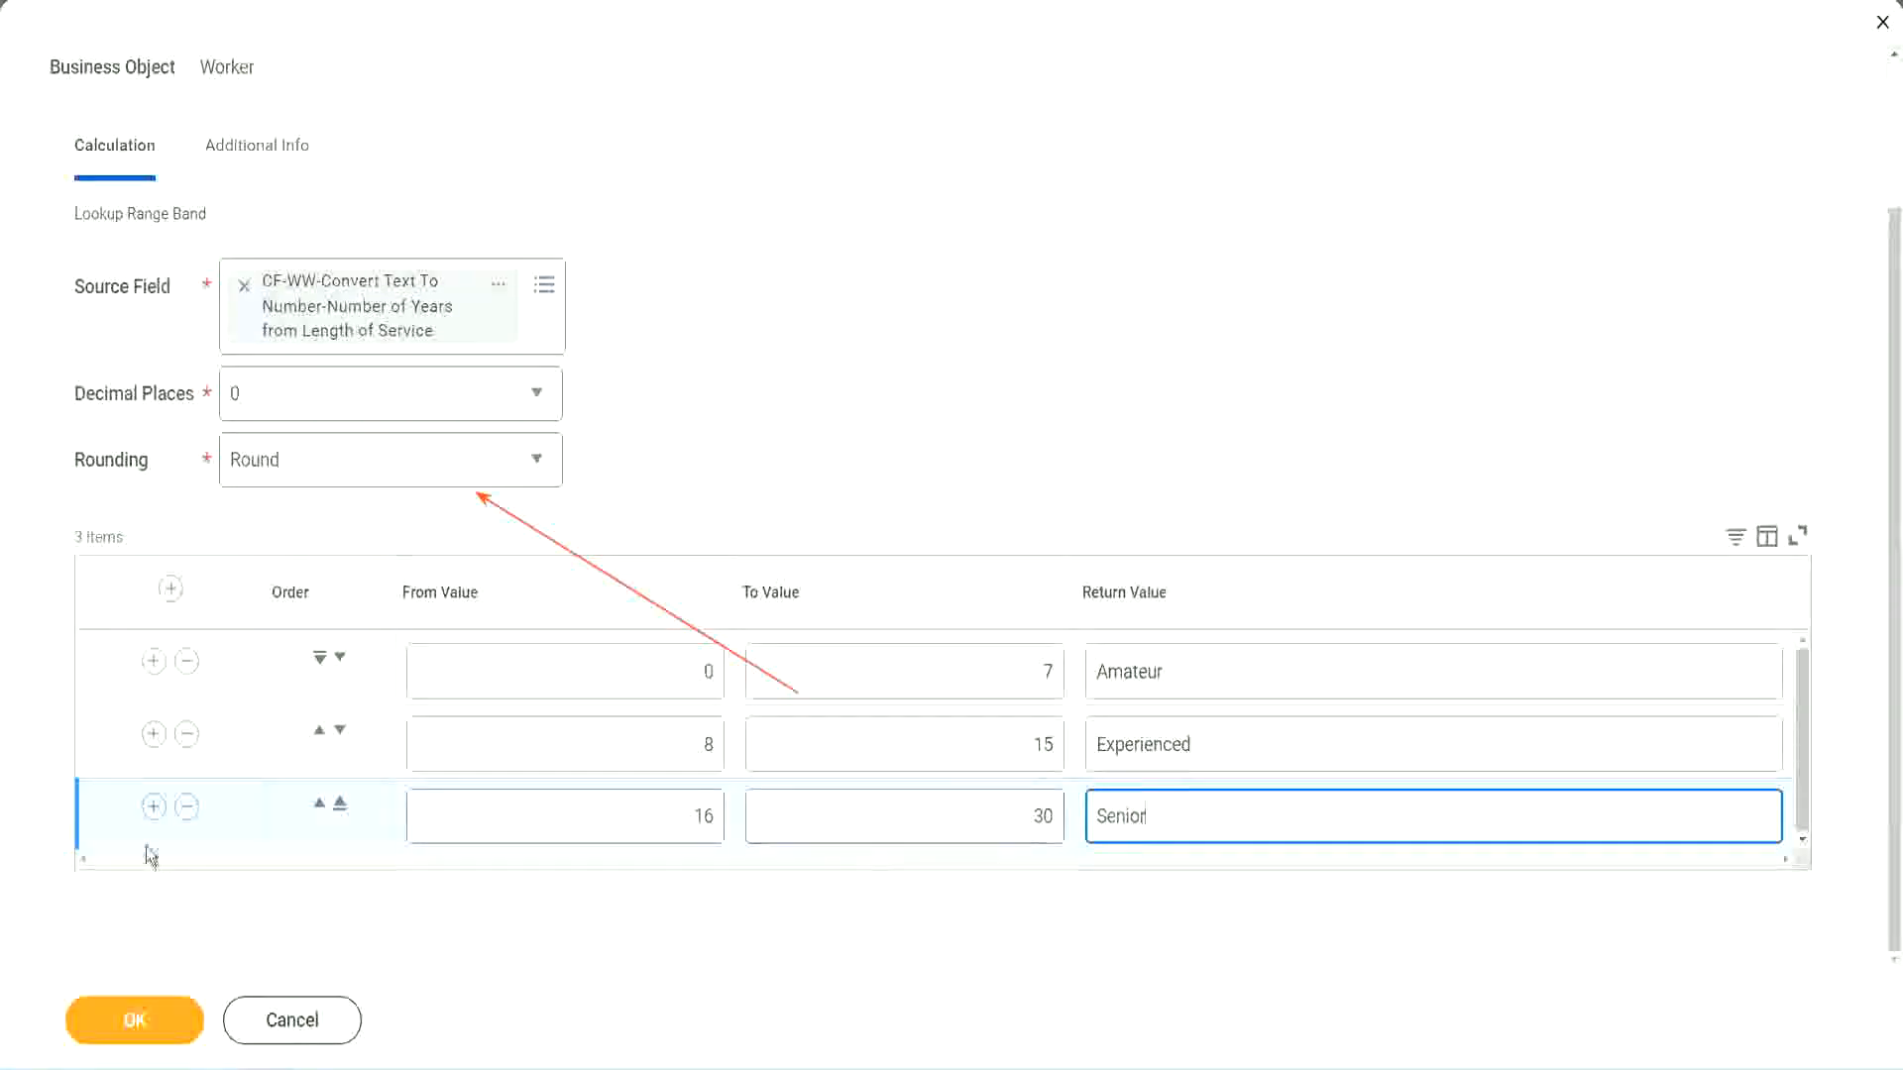
# Add a fourth range band row from 31 to 1000 with the return value Legend.
pyautogui.click(151, 807)
pyautogui.scroll(-1, 528, 795)
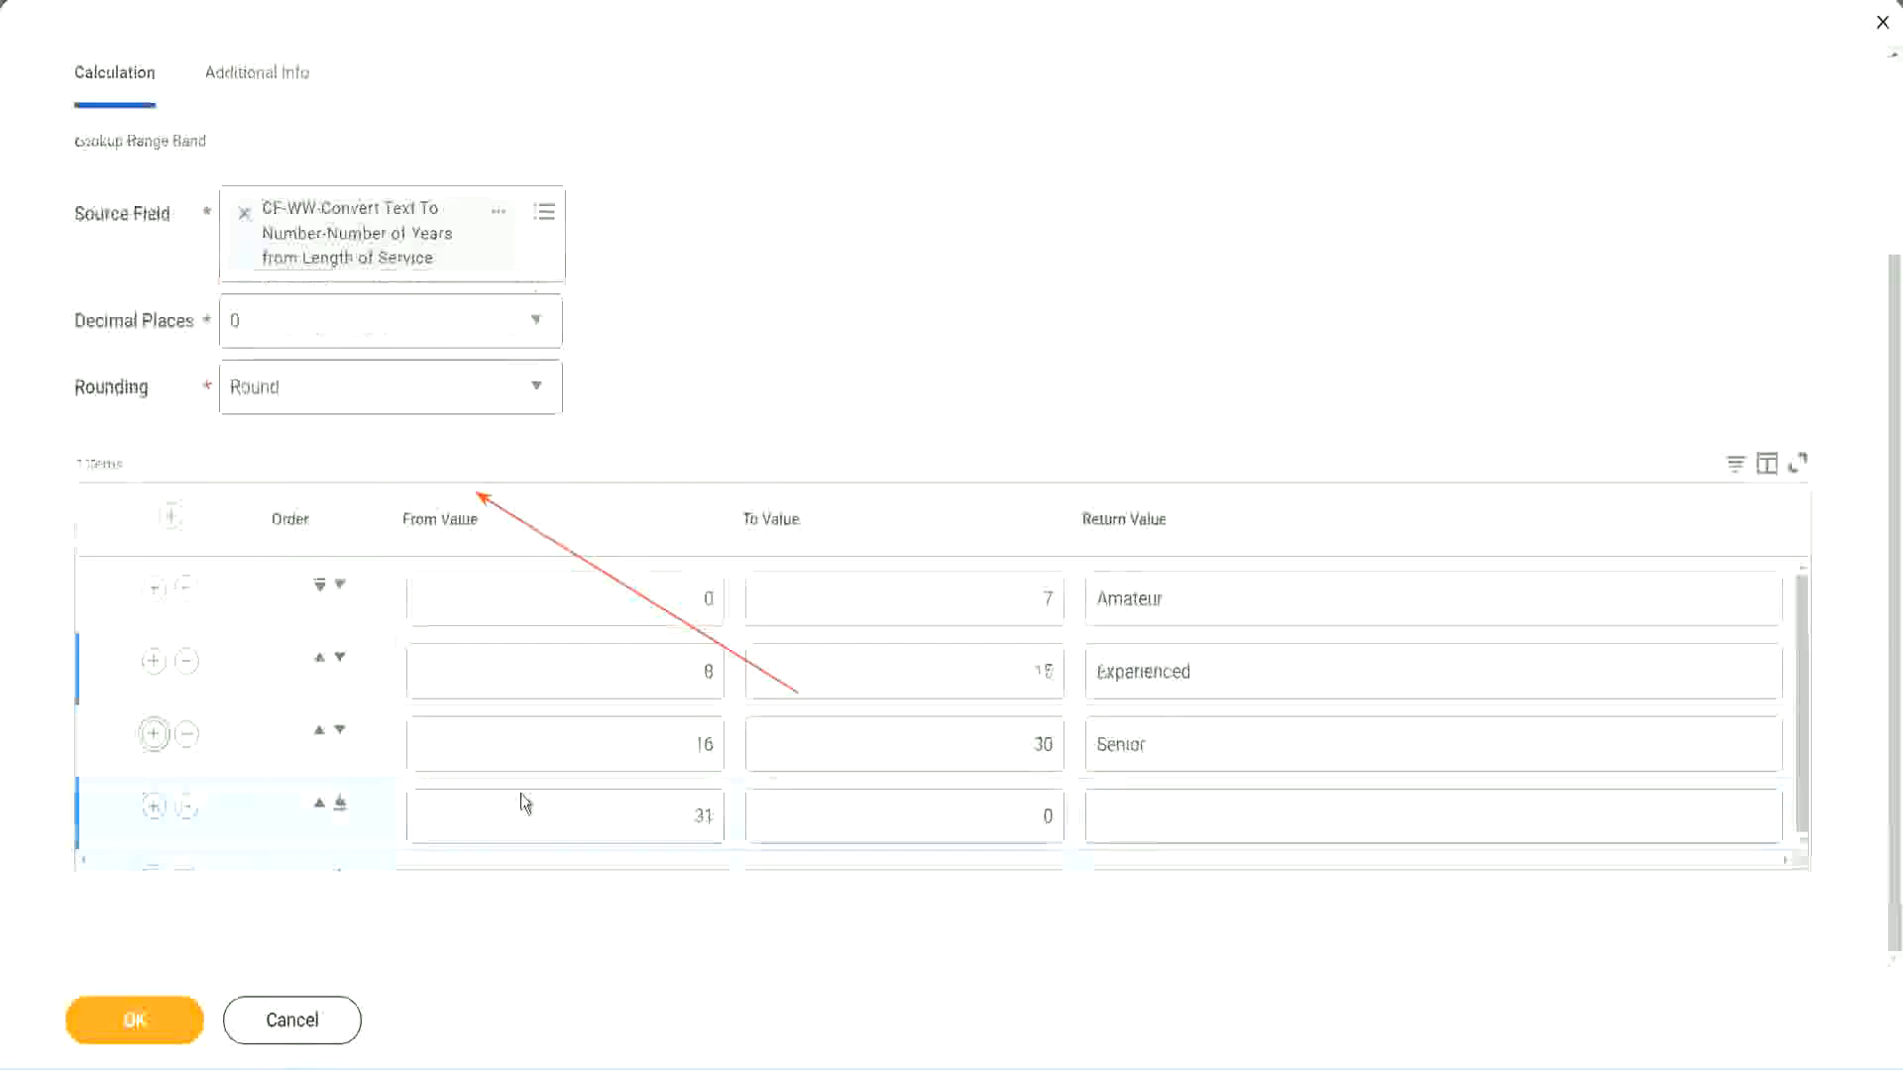
pyautogui.click(628, 807)
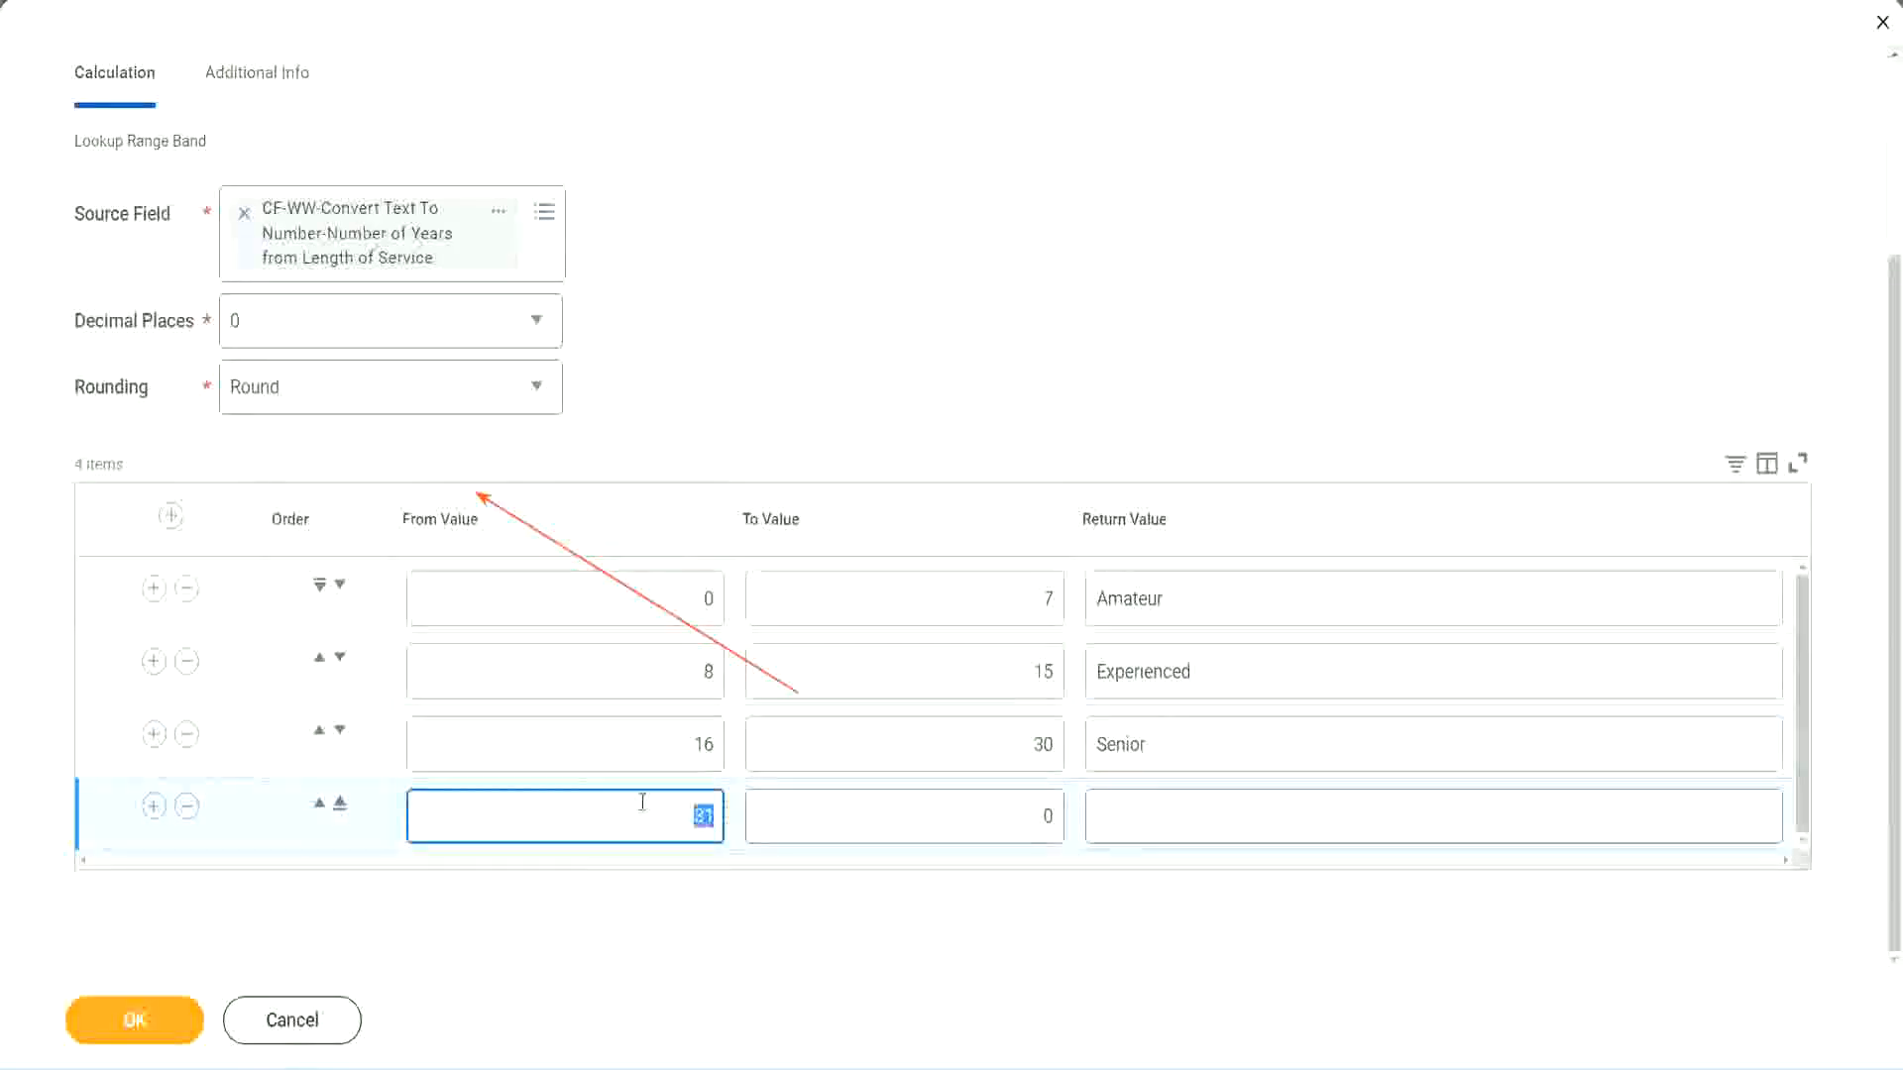
pyautogui.click(1024, 817)
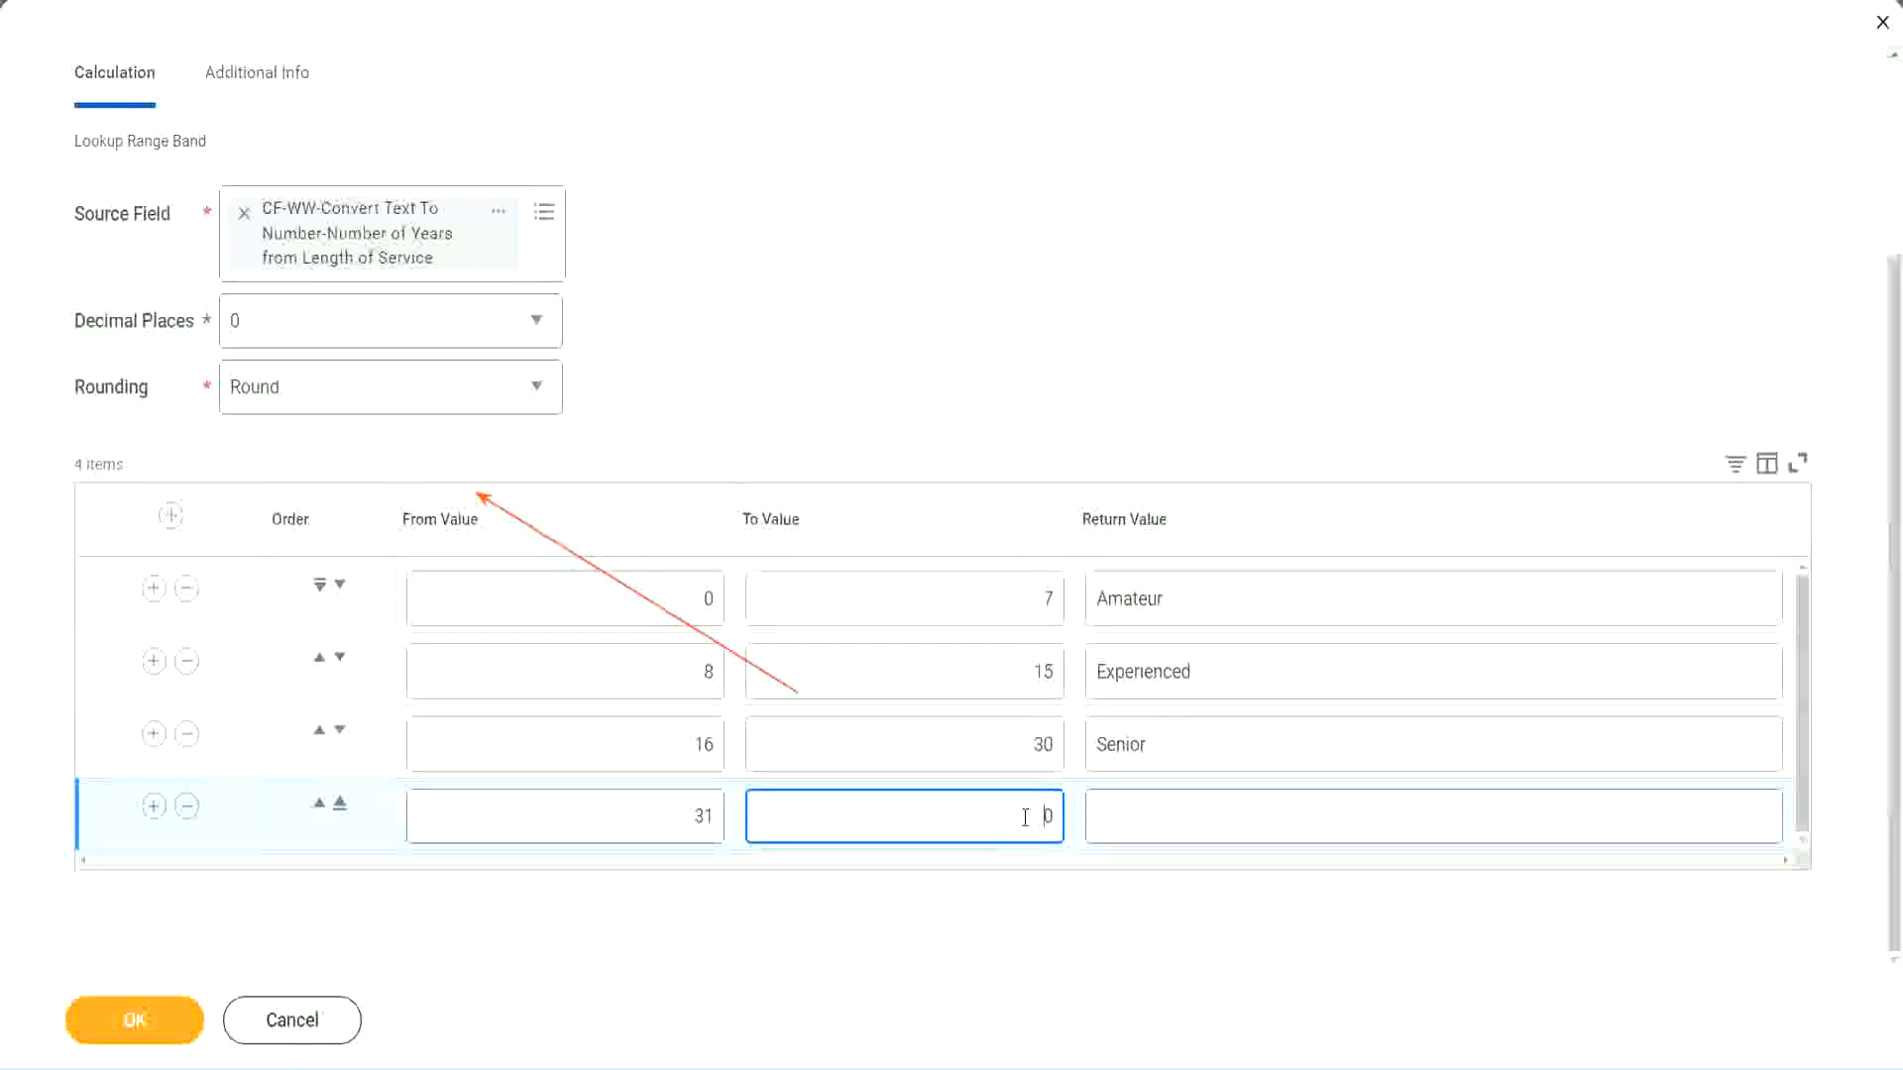
pyautogui.write('1000')
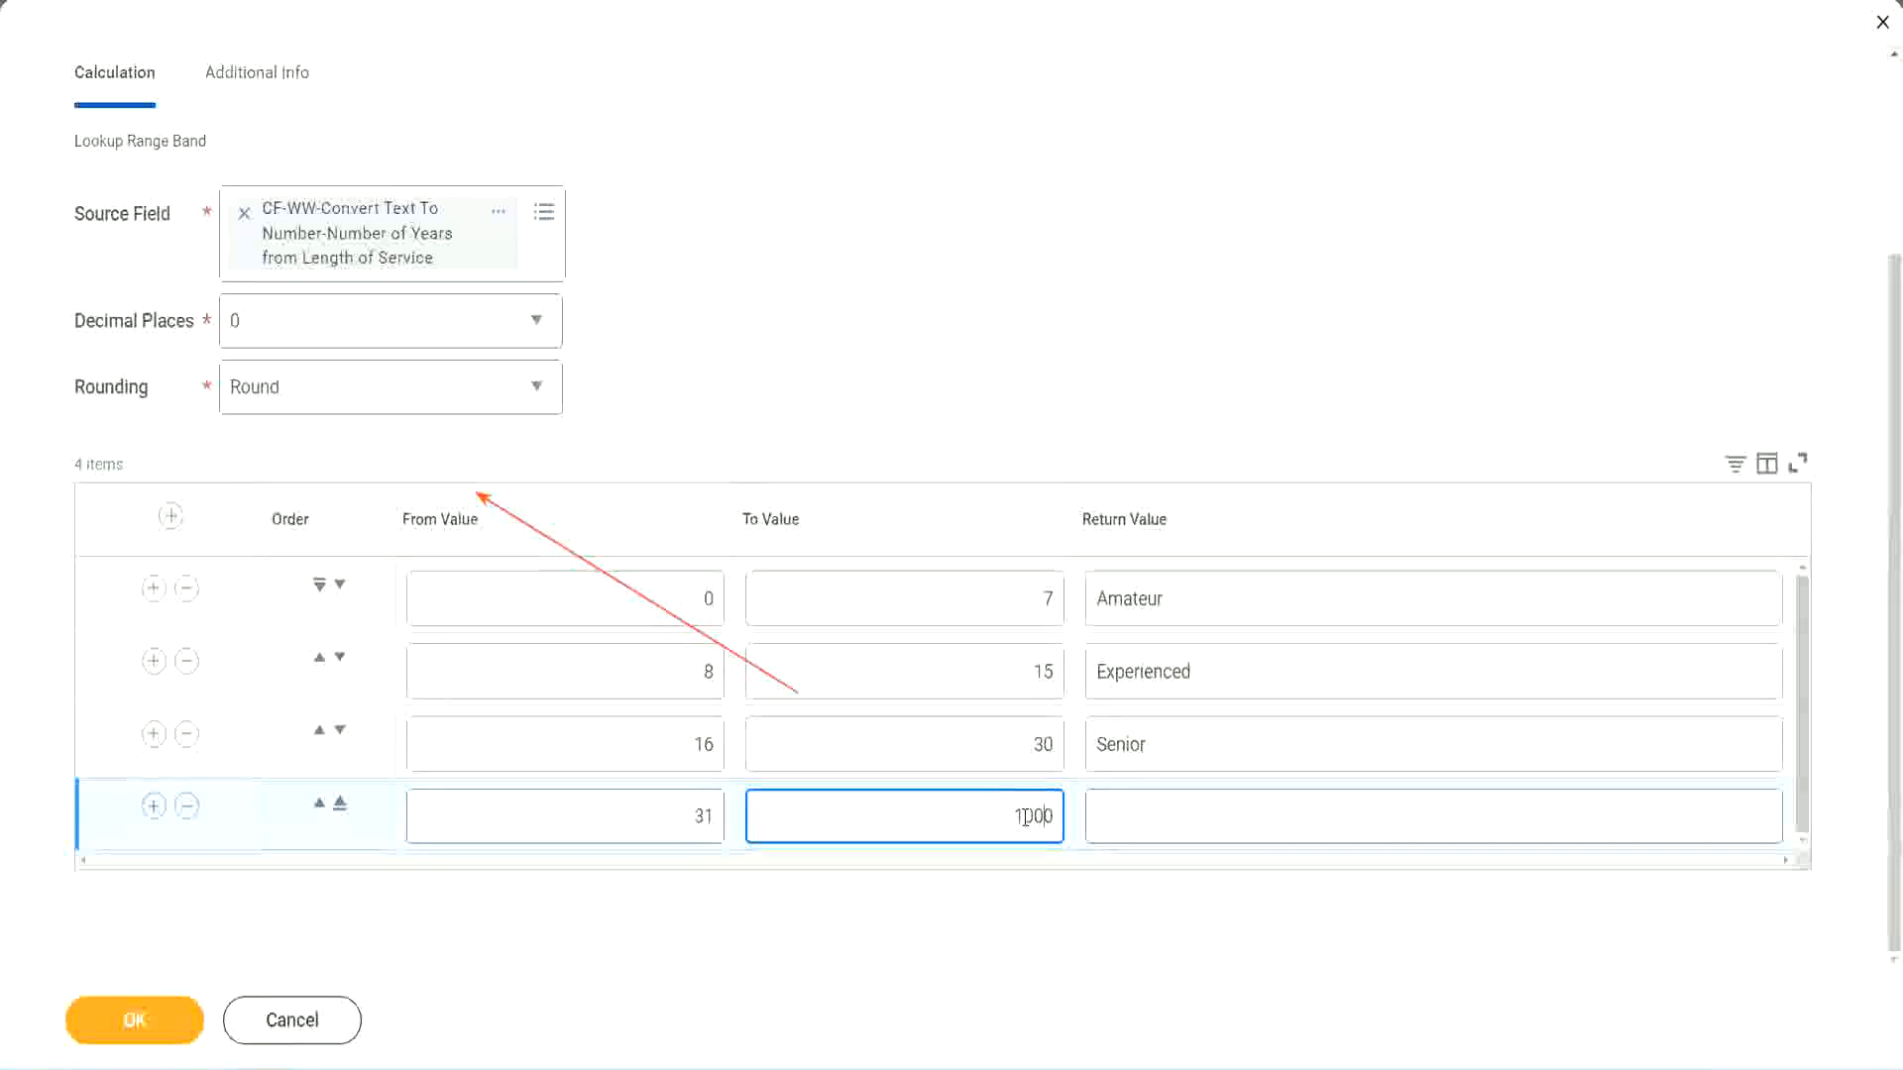
pyautogui.moveTo(983, 809); pyautogui.dragTo(1085, 808)
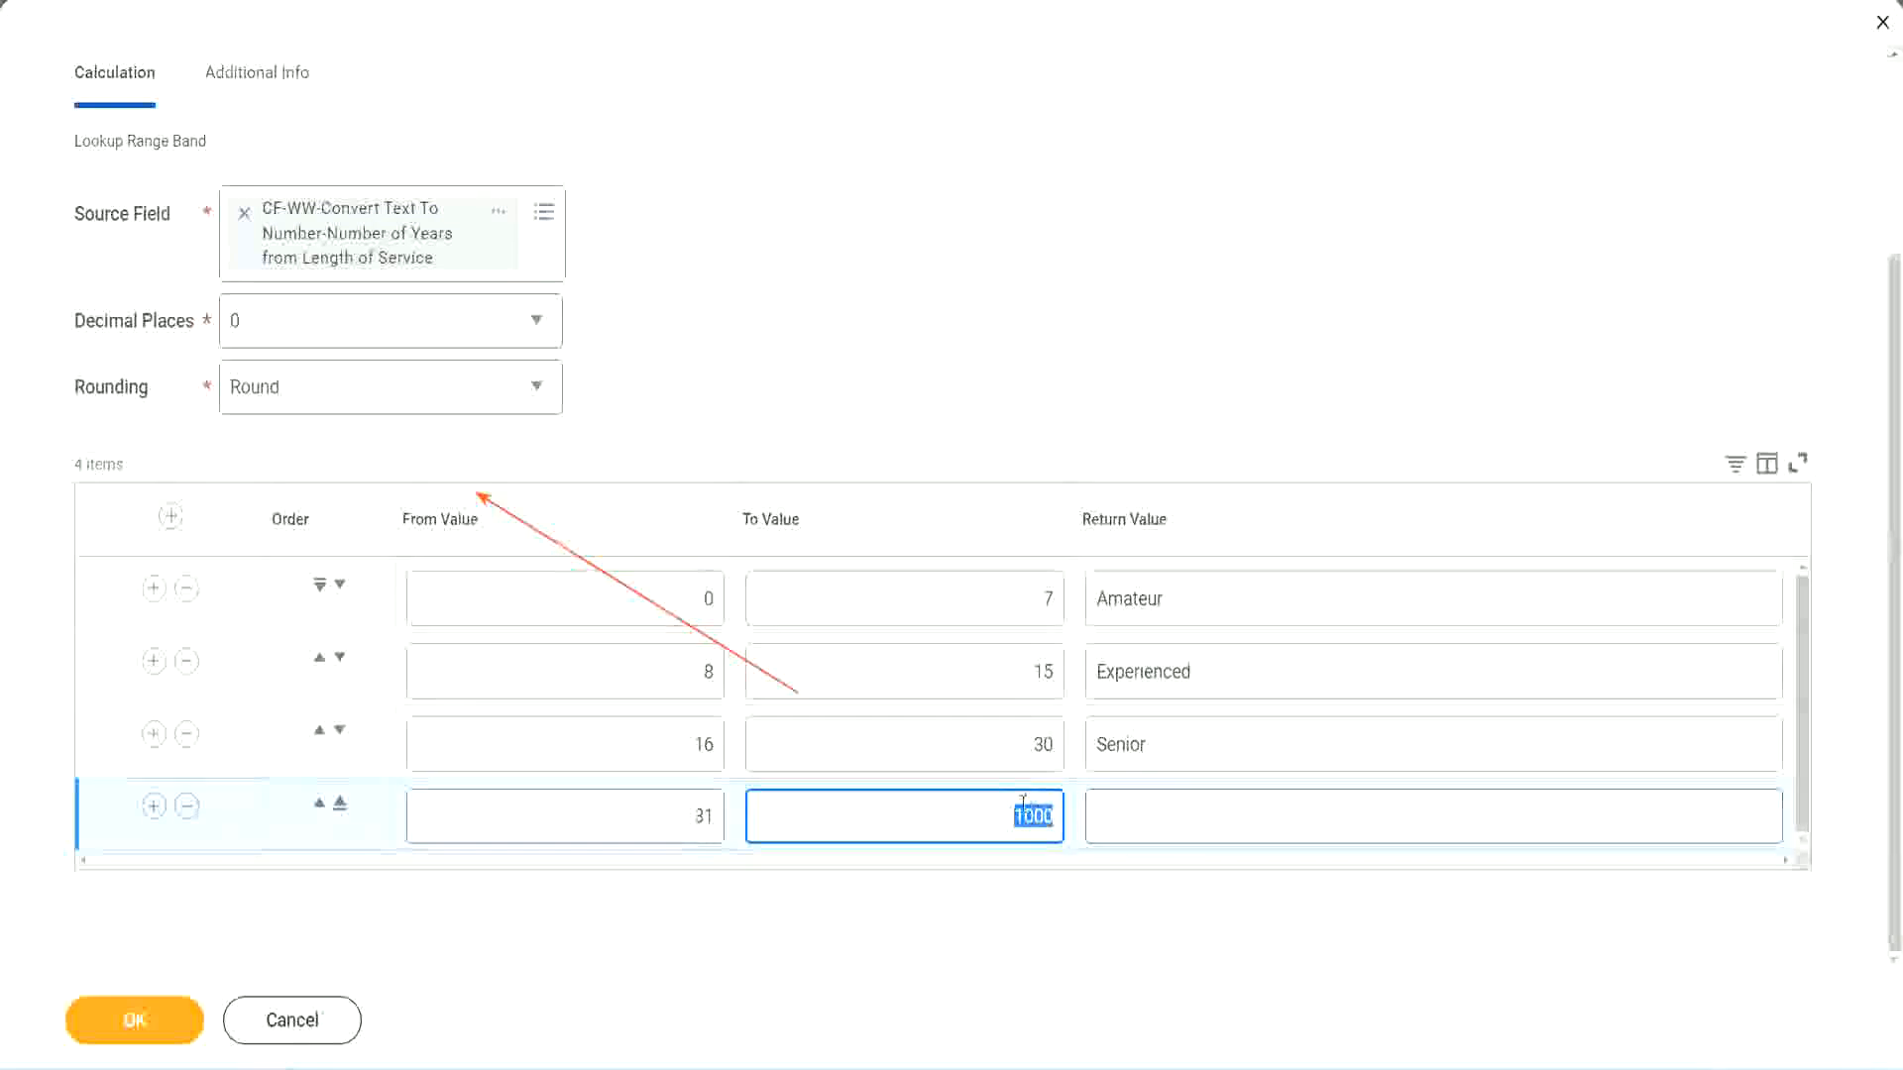
pyautogui.moveTo(997, 810); pyautogui.dragTo(1067, 810)
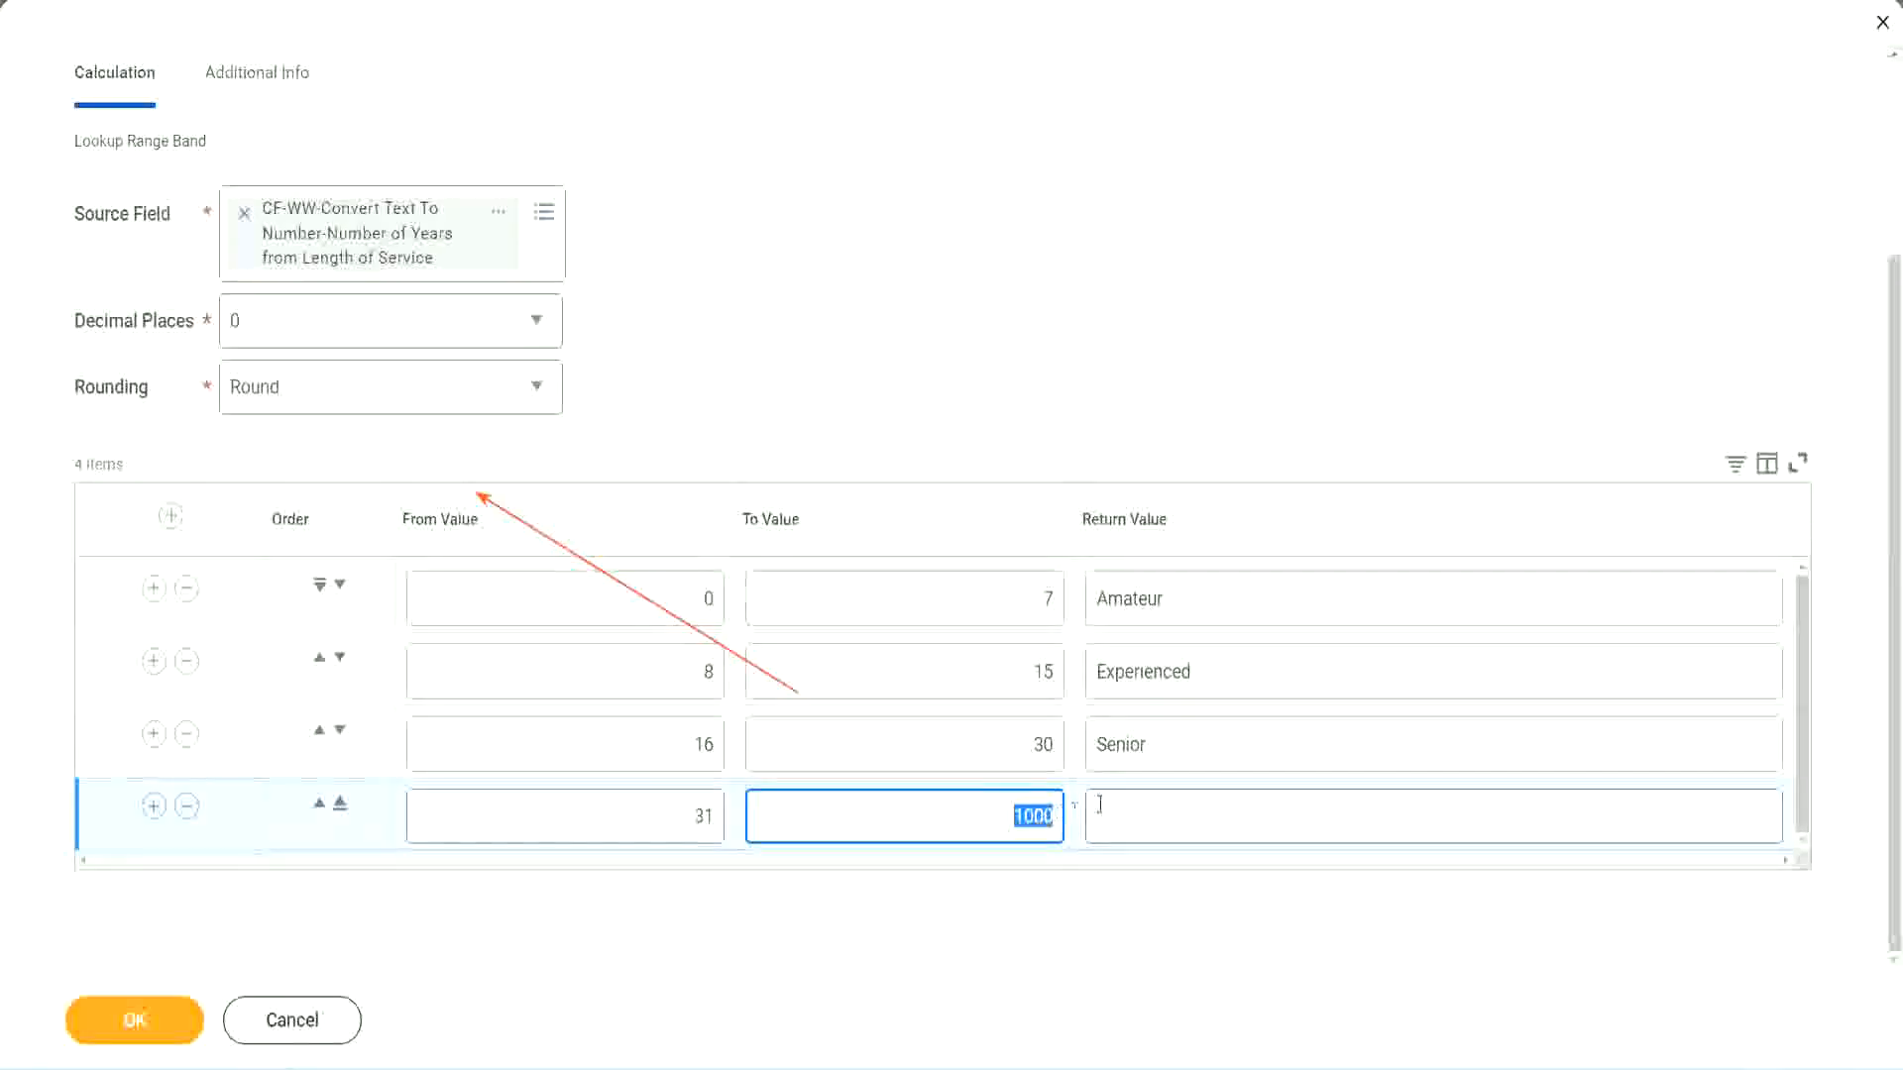
pyautogui.click(1187, 815)
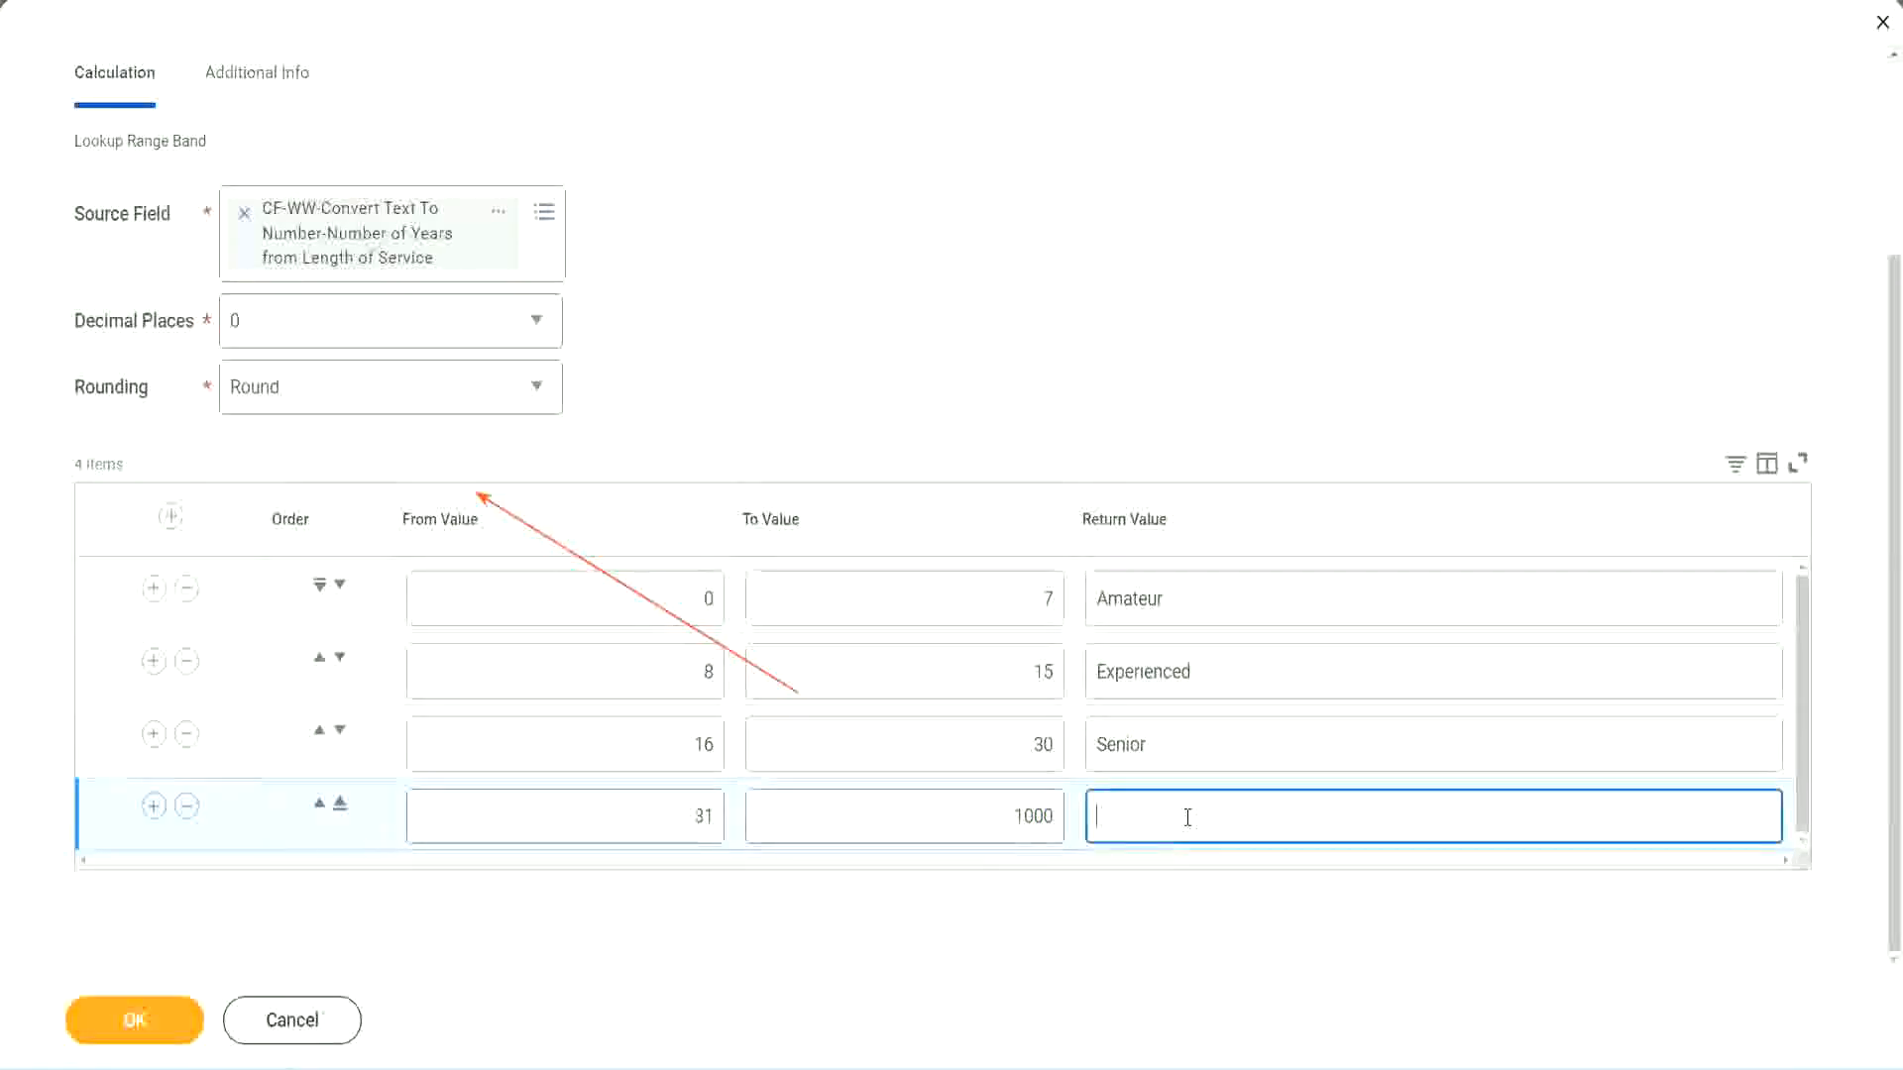
pyautogui.write('Legend')
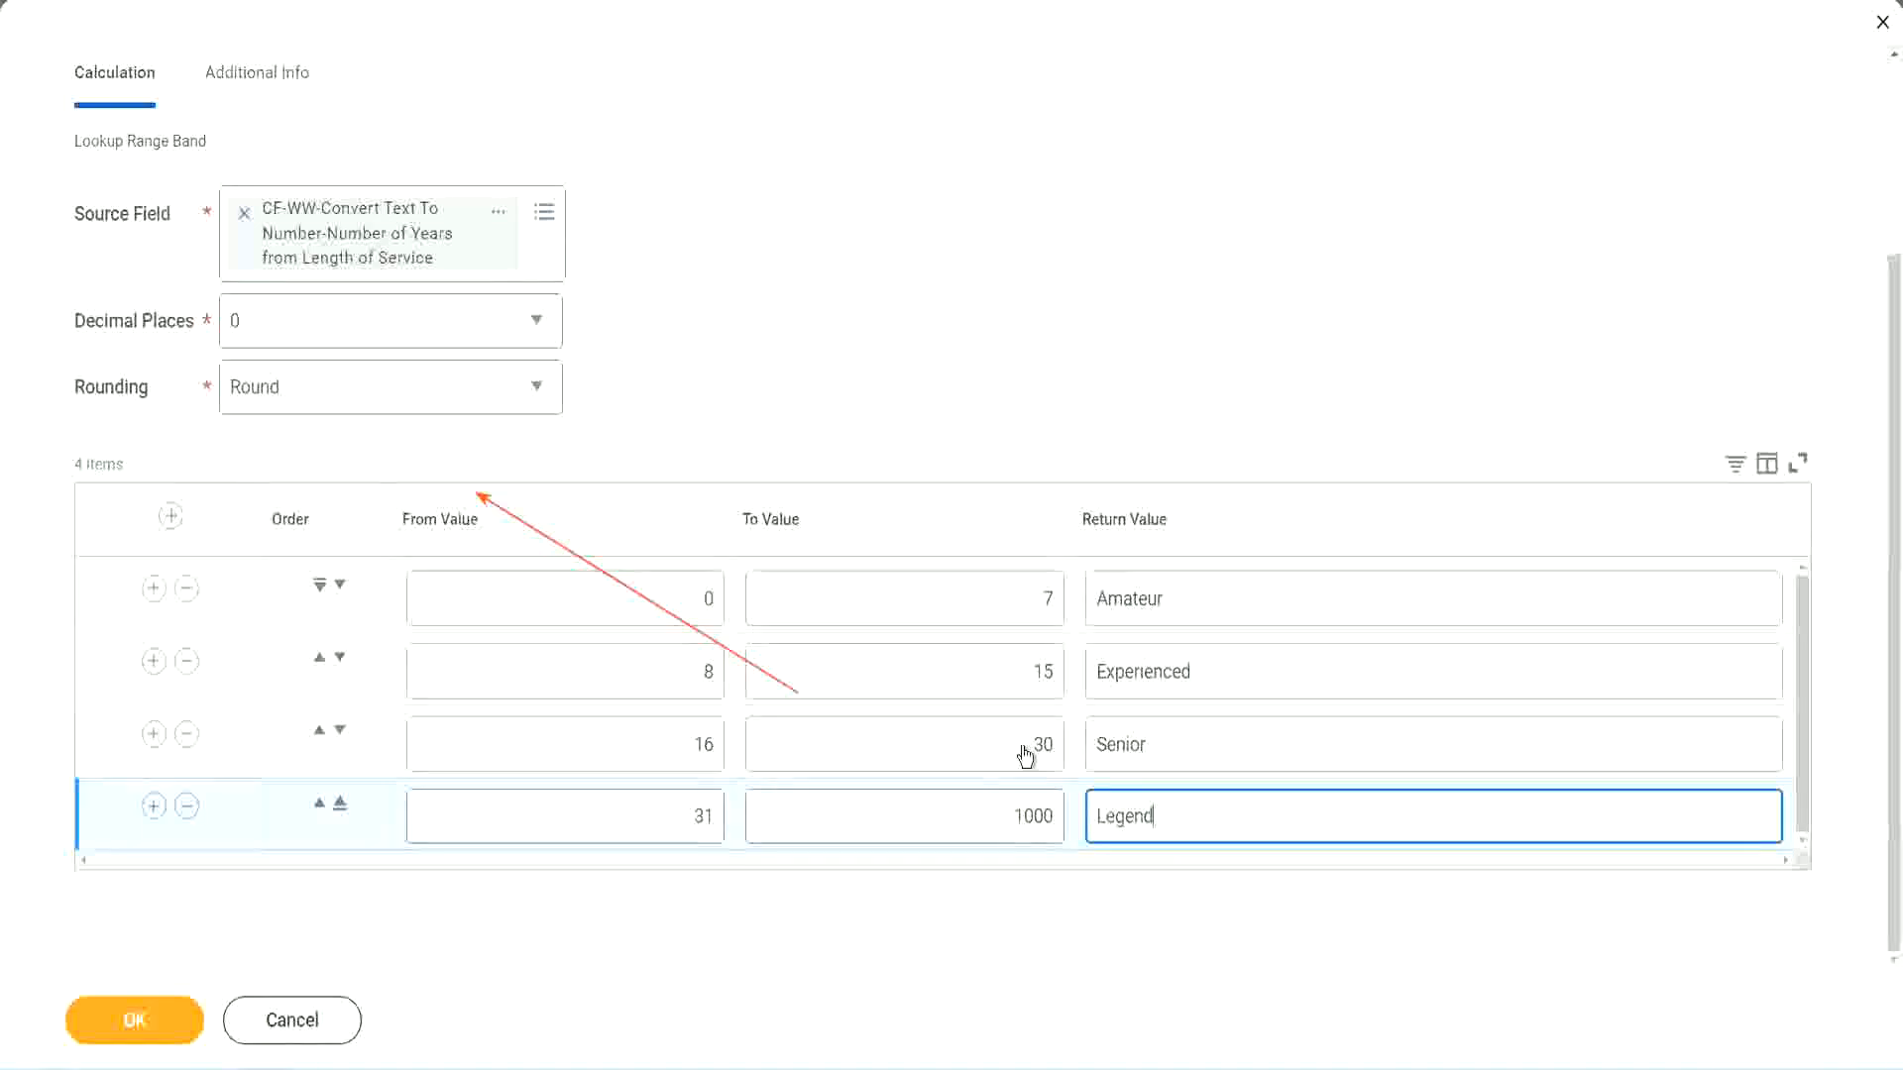
pyautogui.click(885, 330)
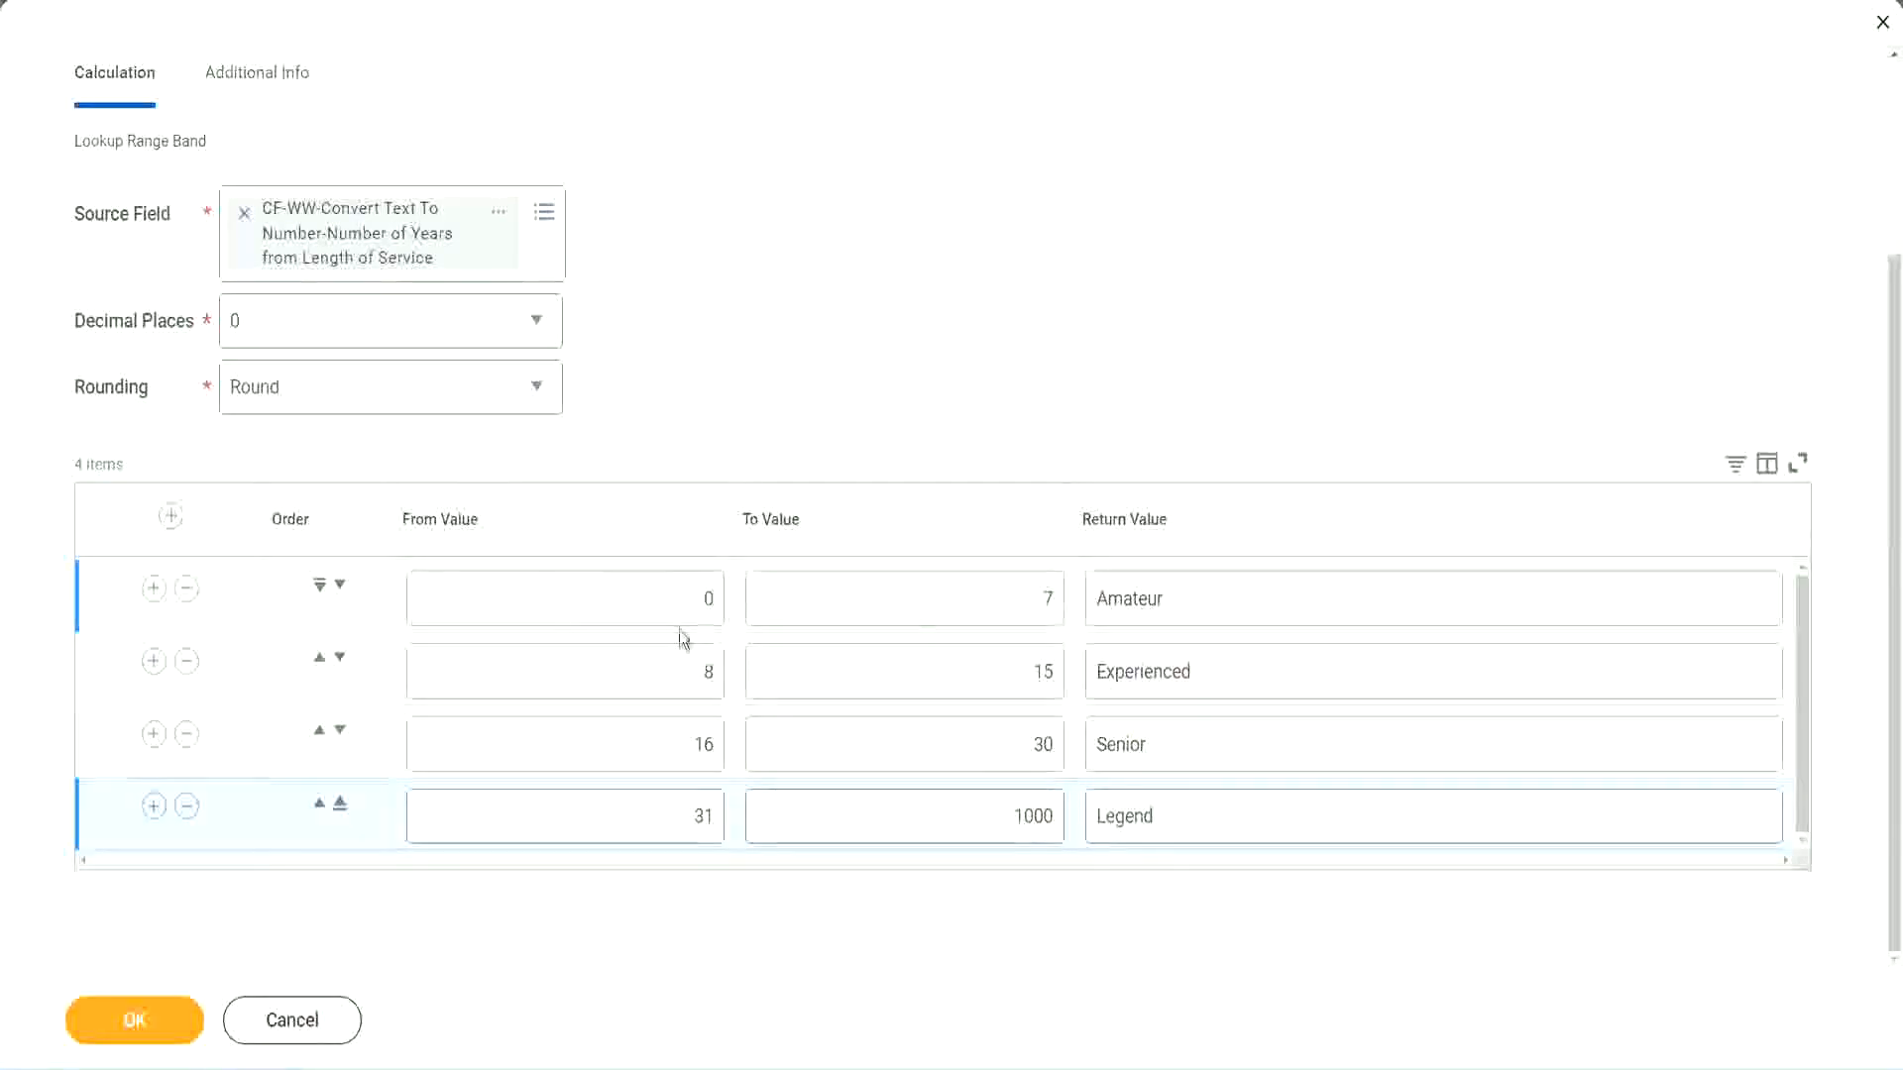
# Review the from values, to values and return values of the four range band rows.
pyautogui.doubleClick(1236, 596)
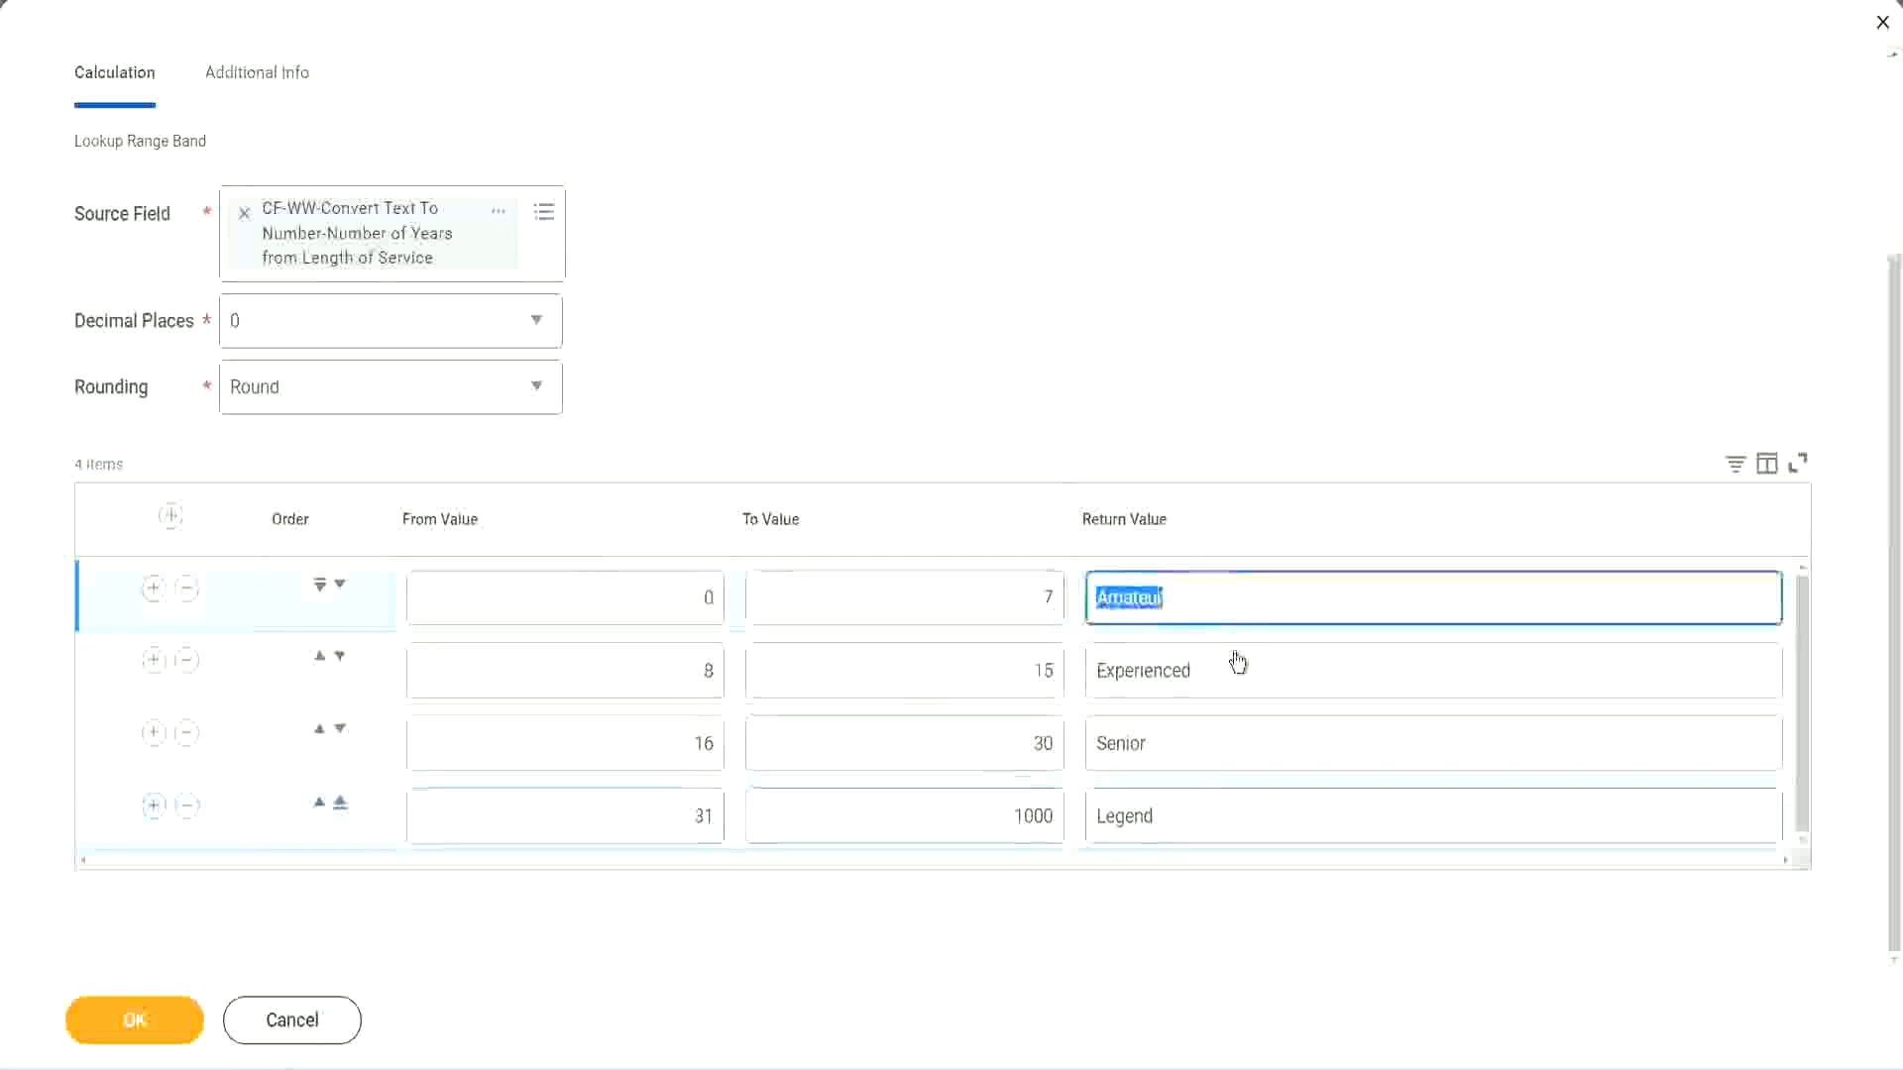
pyautogui.doubleClick(1221, 684)
pyautogui.doubleClick(1201, 753)
pyautogui.doubleClick(1200, 817)
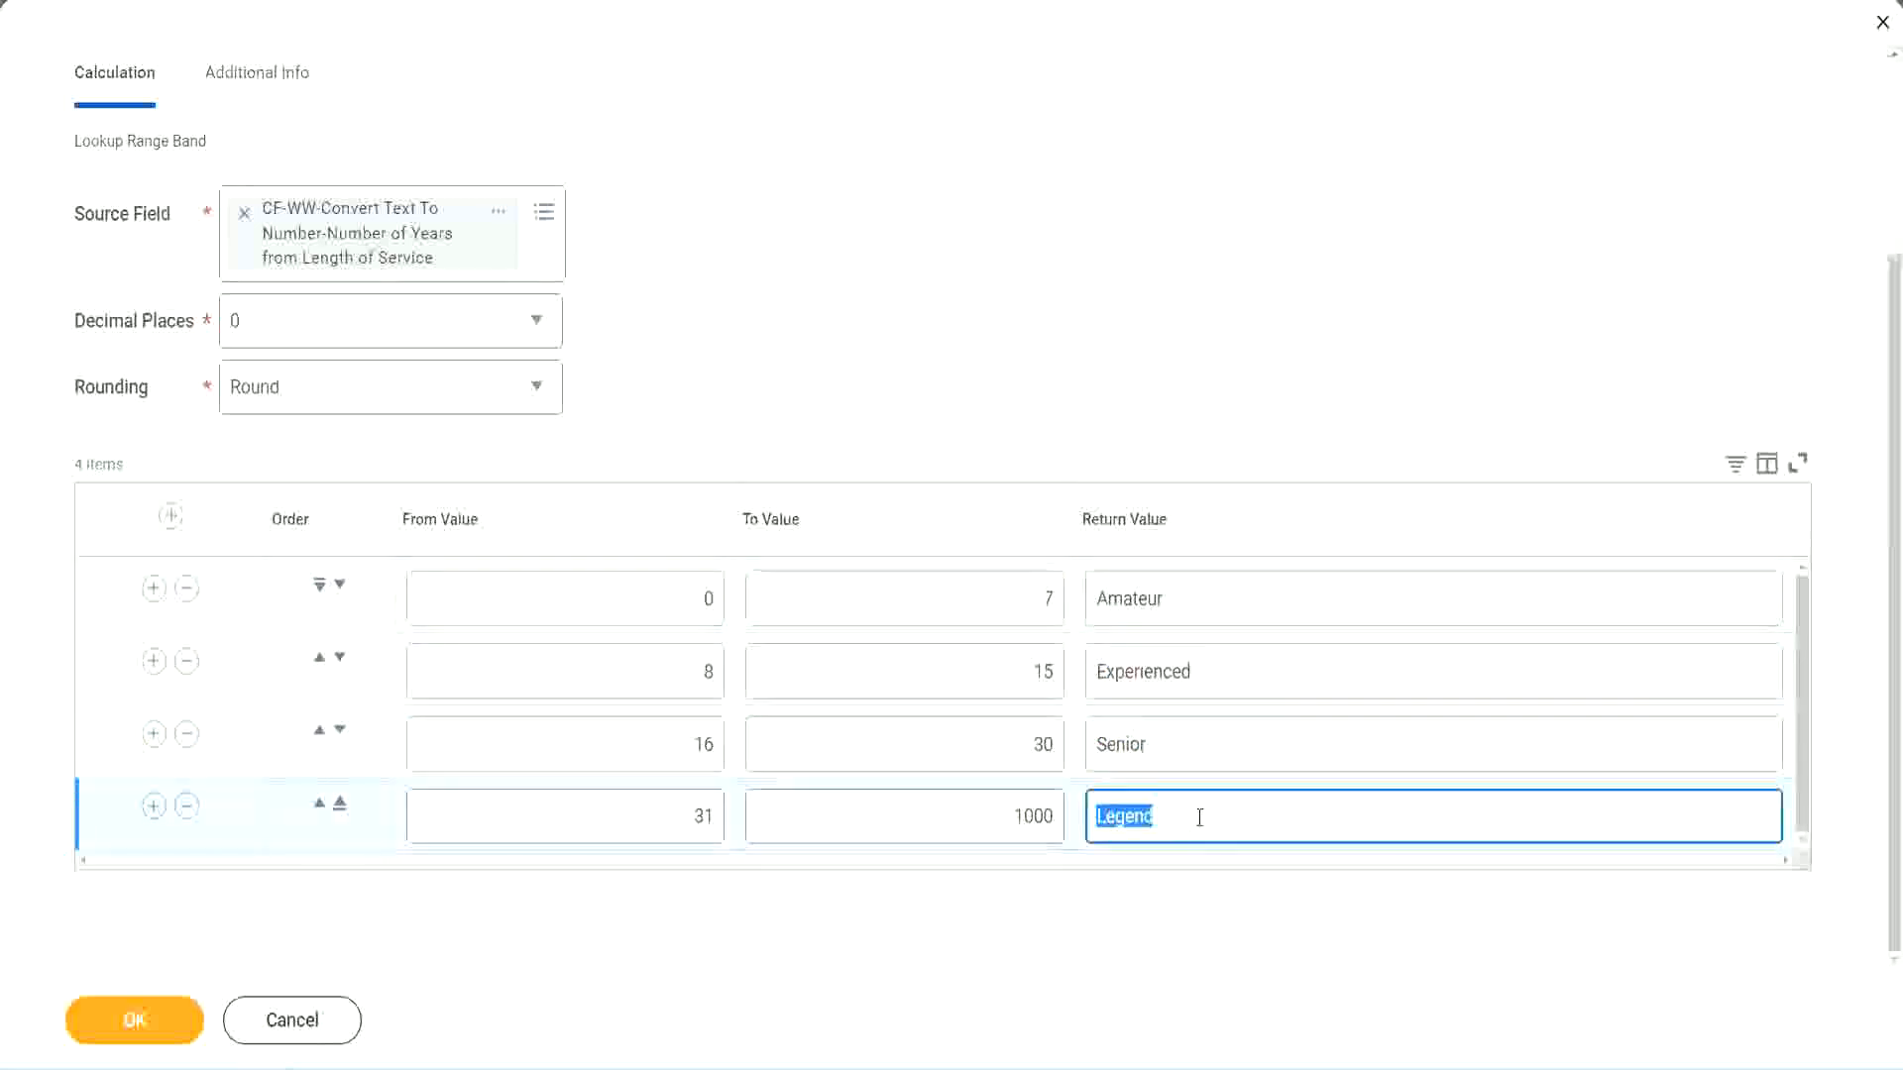
pyautogui.doubleClick(606, 606)
pyautogui.click(973, 580)
pyautogui.doubleClick(1245, 618)
pyautogui.doubleClick(1229, 674)
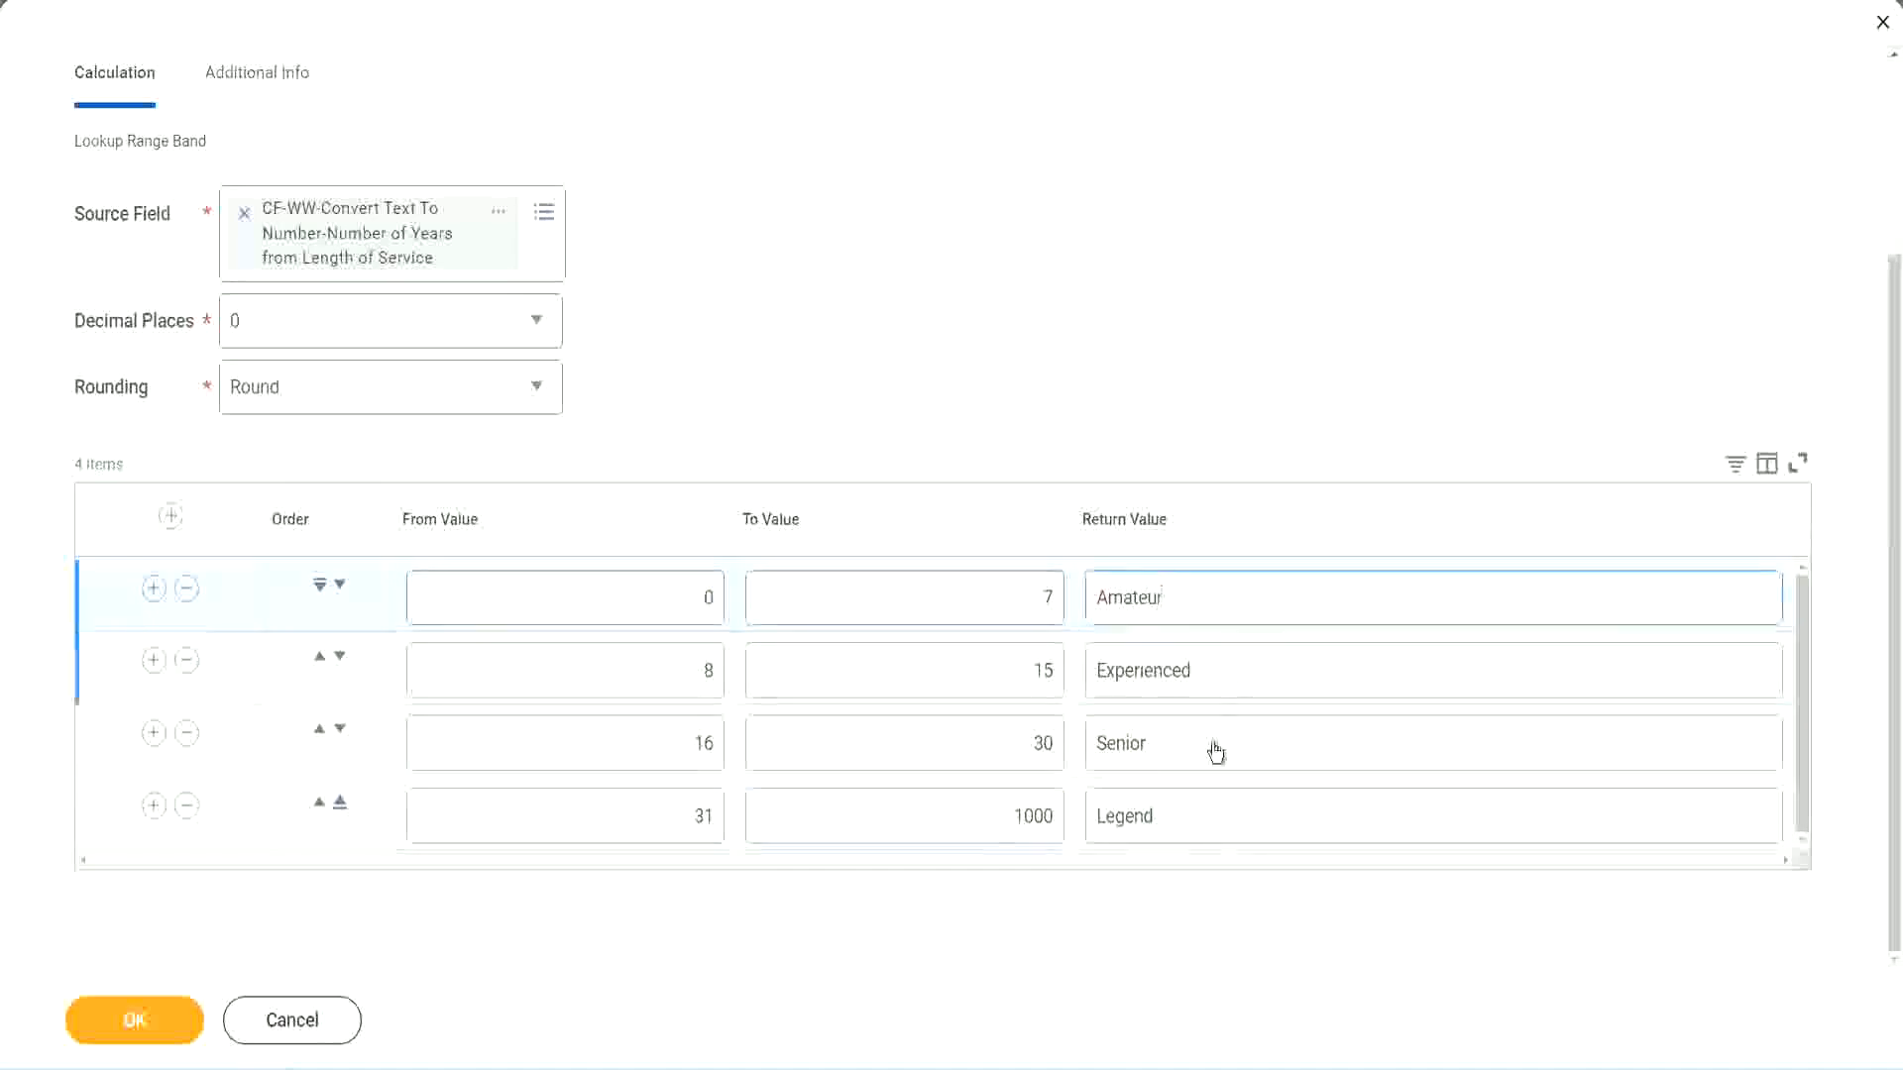
pyautogui.doubleClick(1210, 750)
pyautogui.doubleClick(1196, 811)
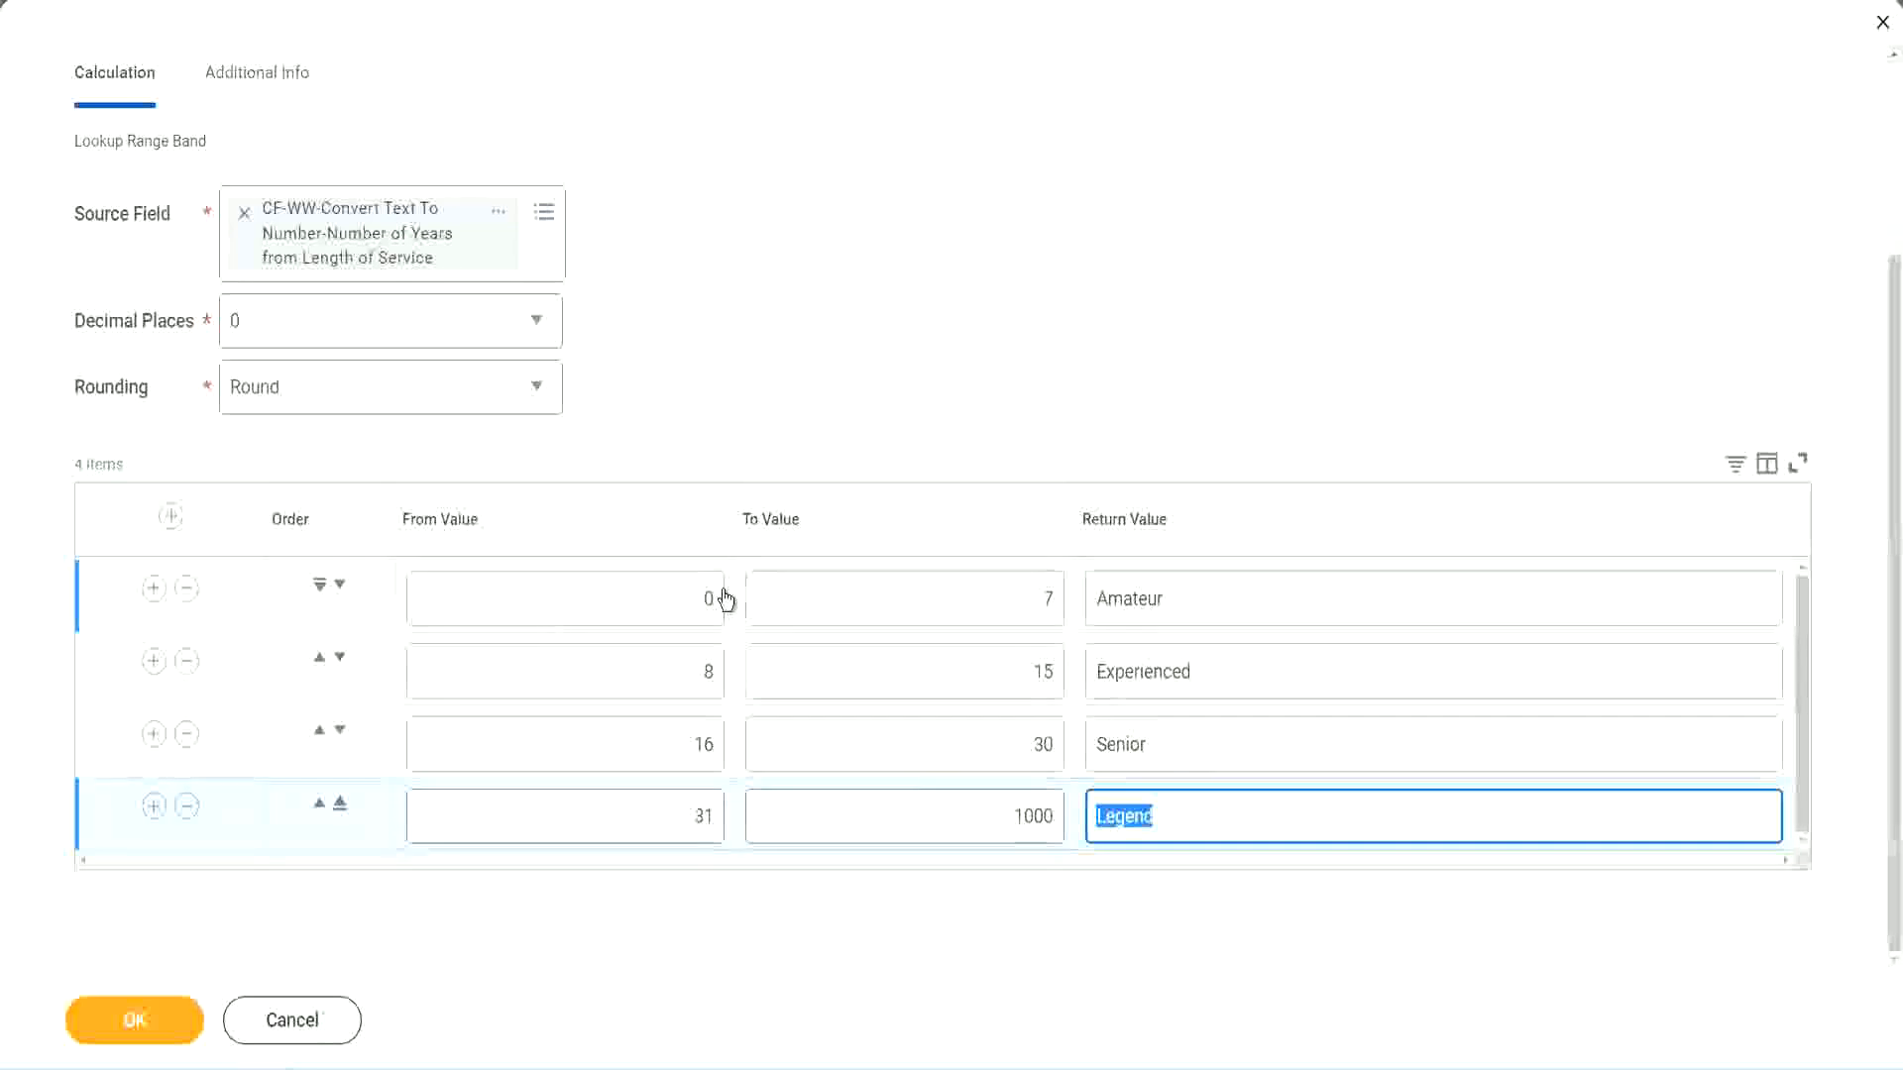
pyautogui.click(921, 488)
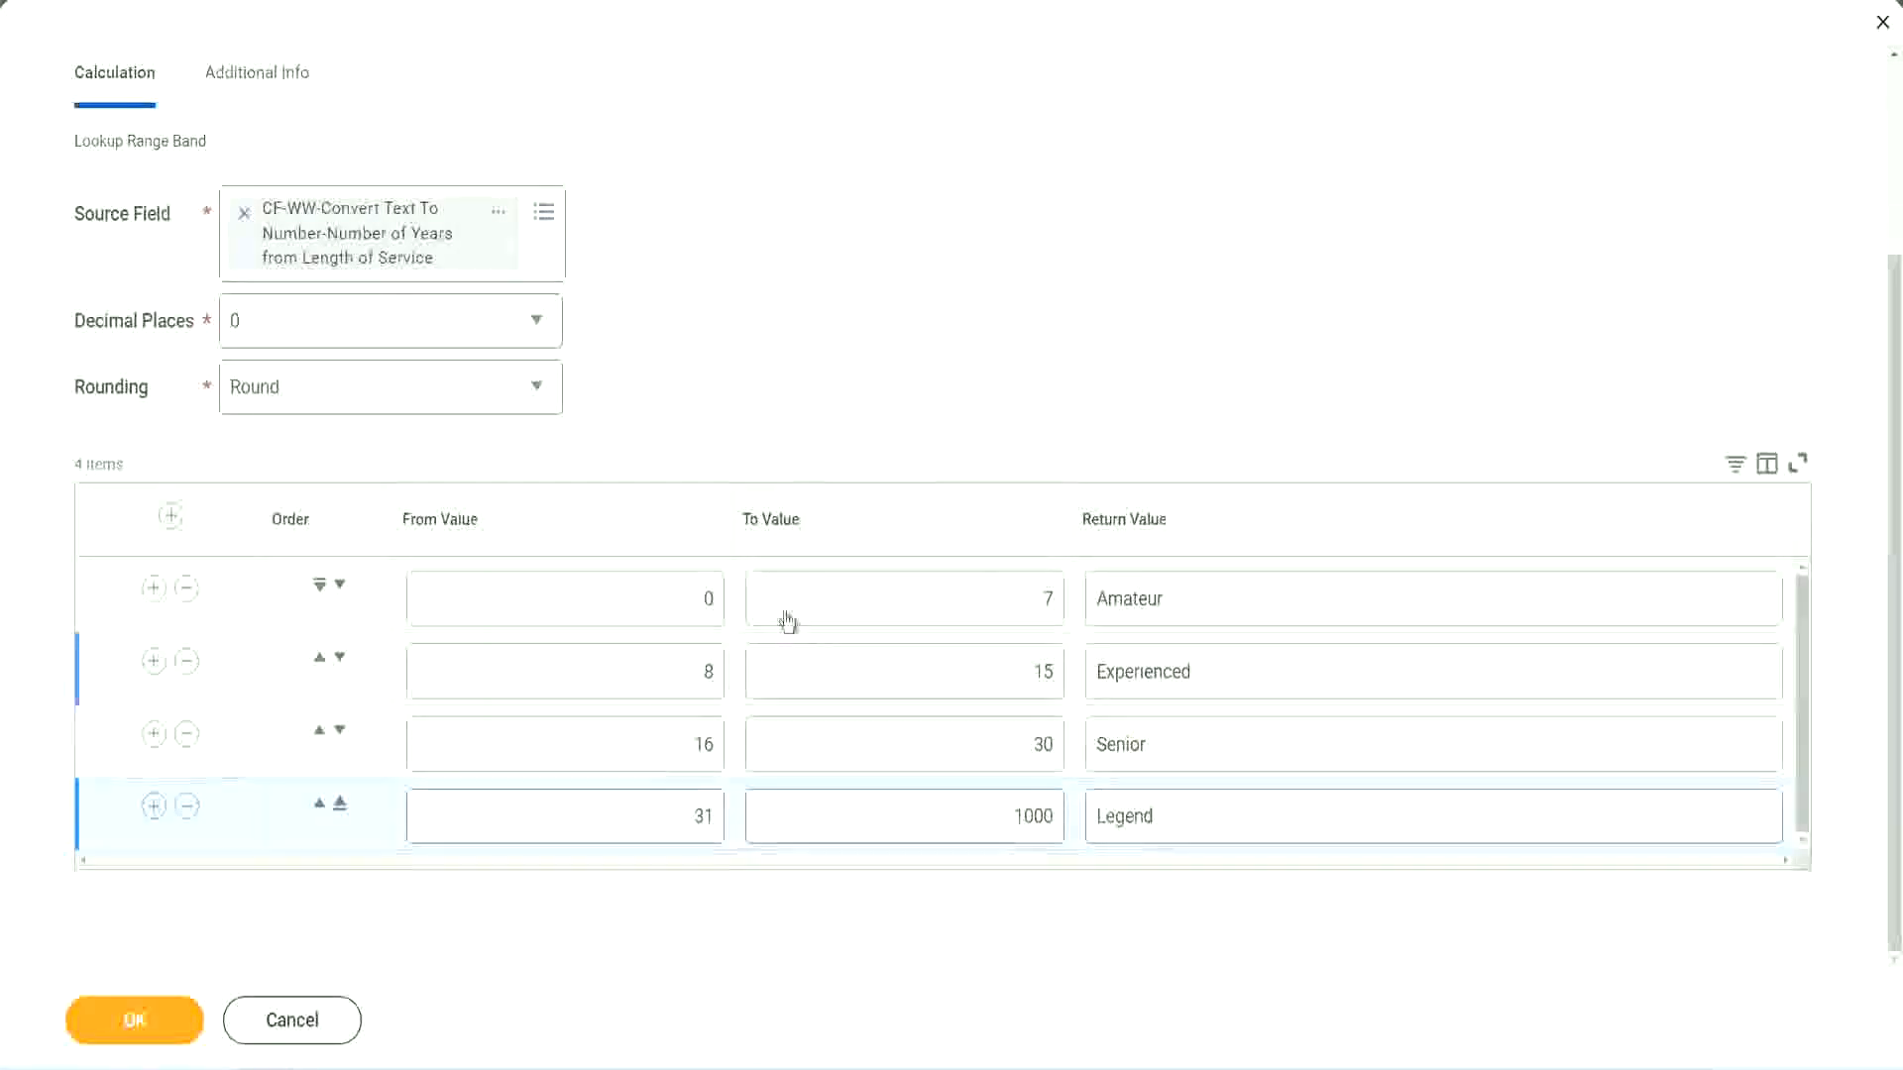
# Save the Lookup Range Band calculated field and copy its name from the save confirmation.
pyautogui.click(132, 1018)
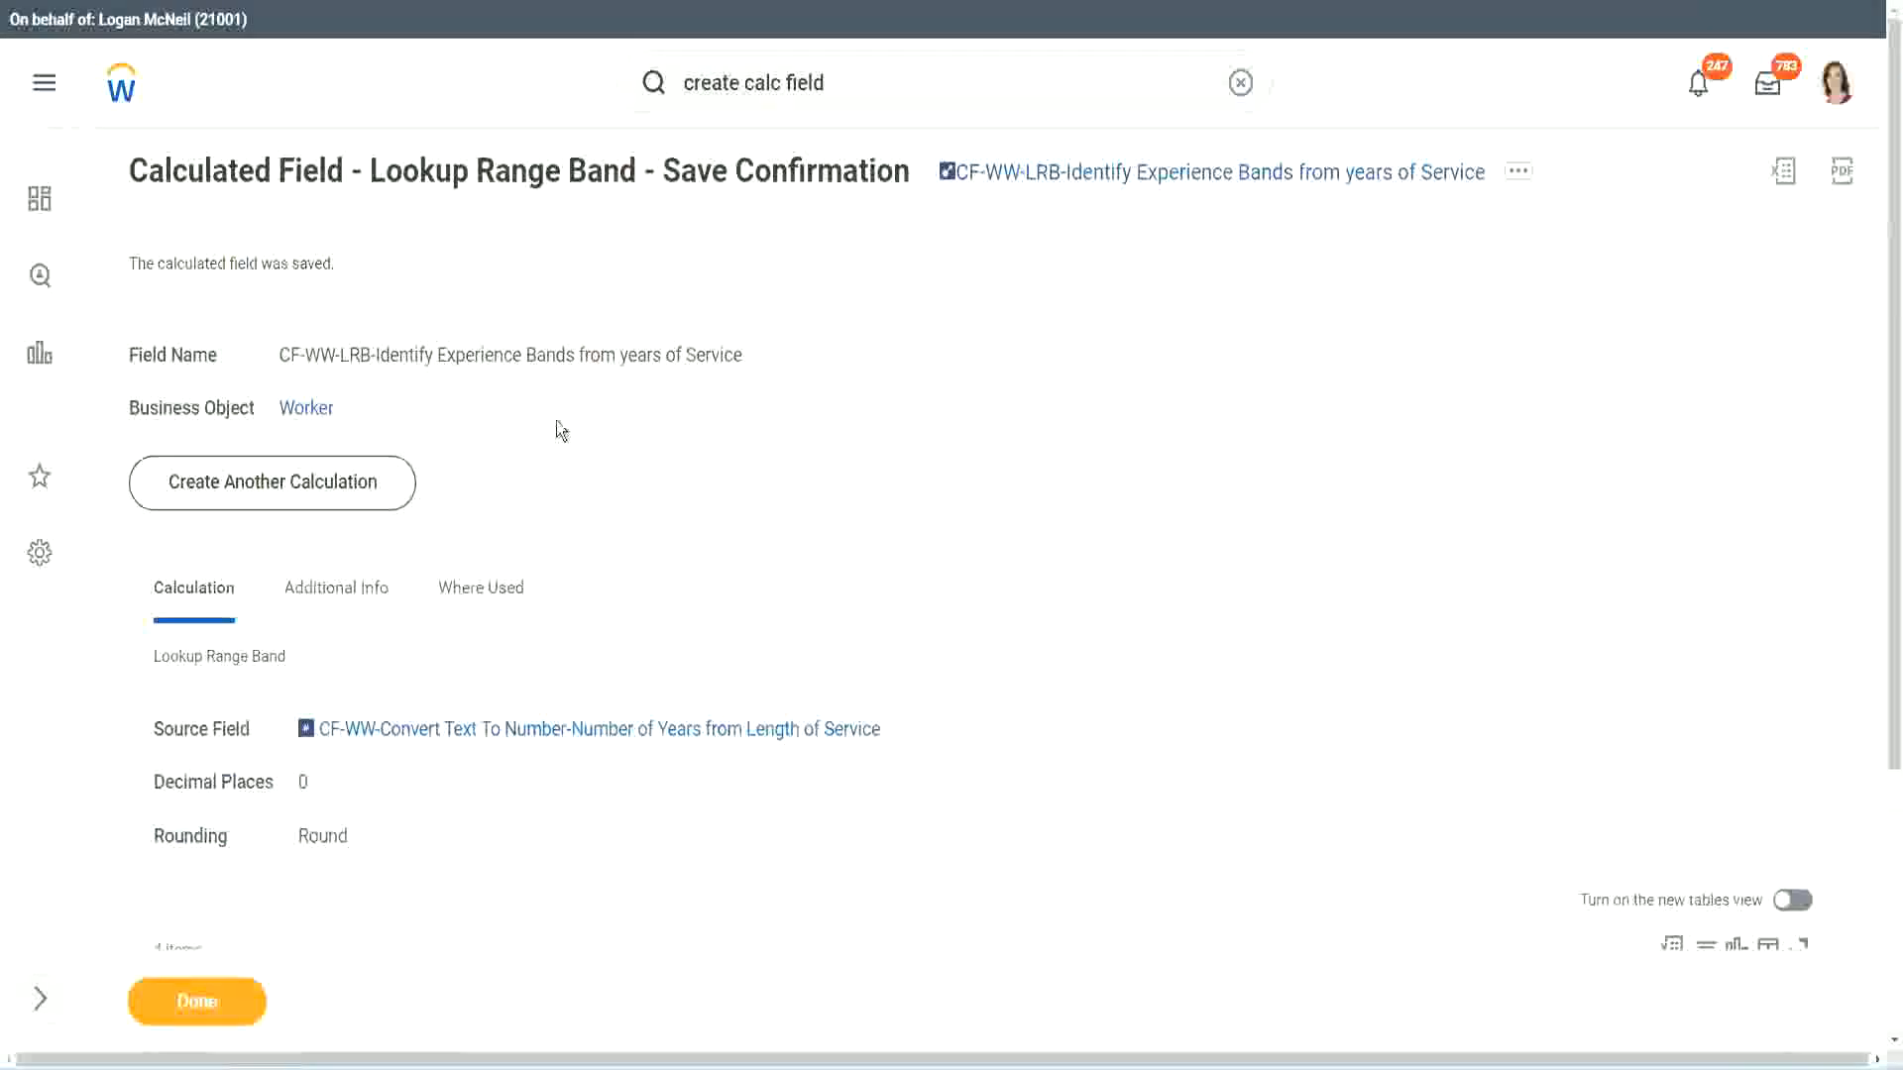
pyautogui.rightClick(1107, 181)
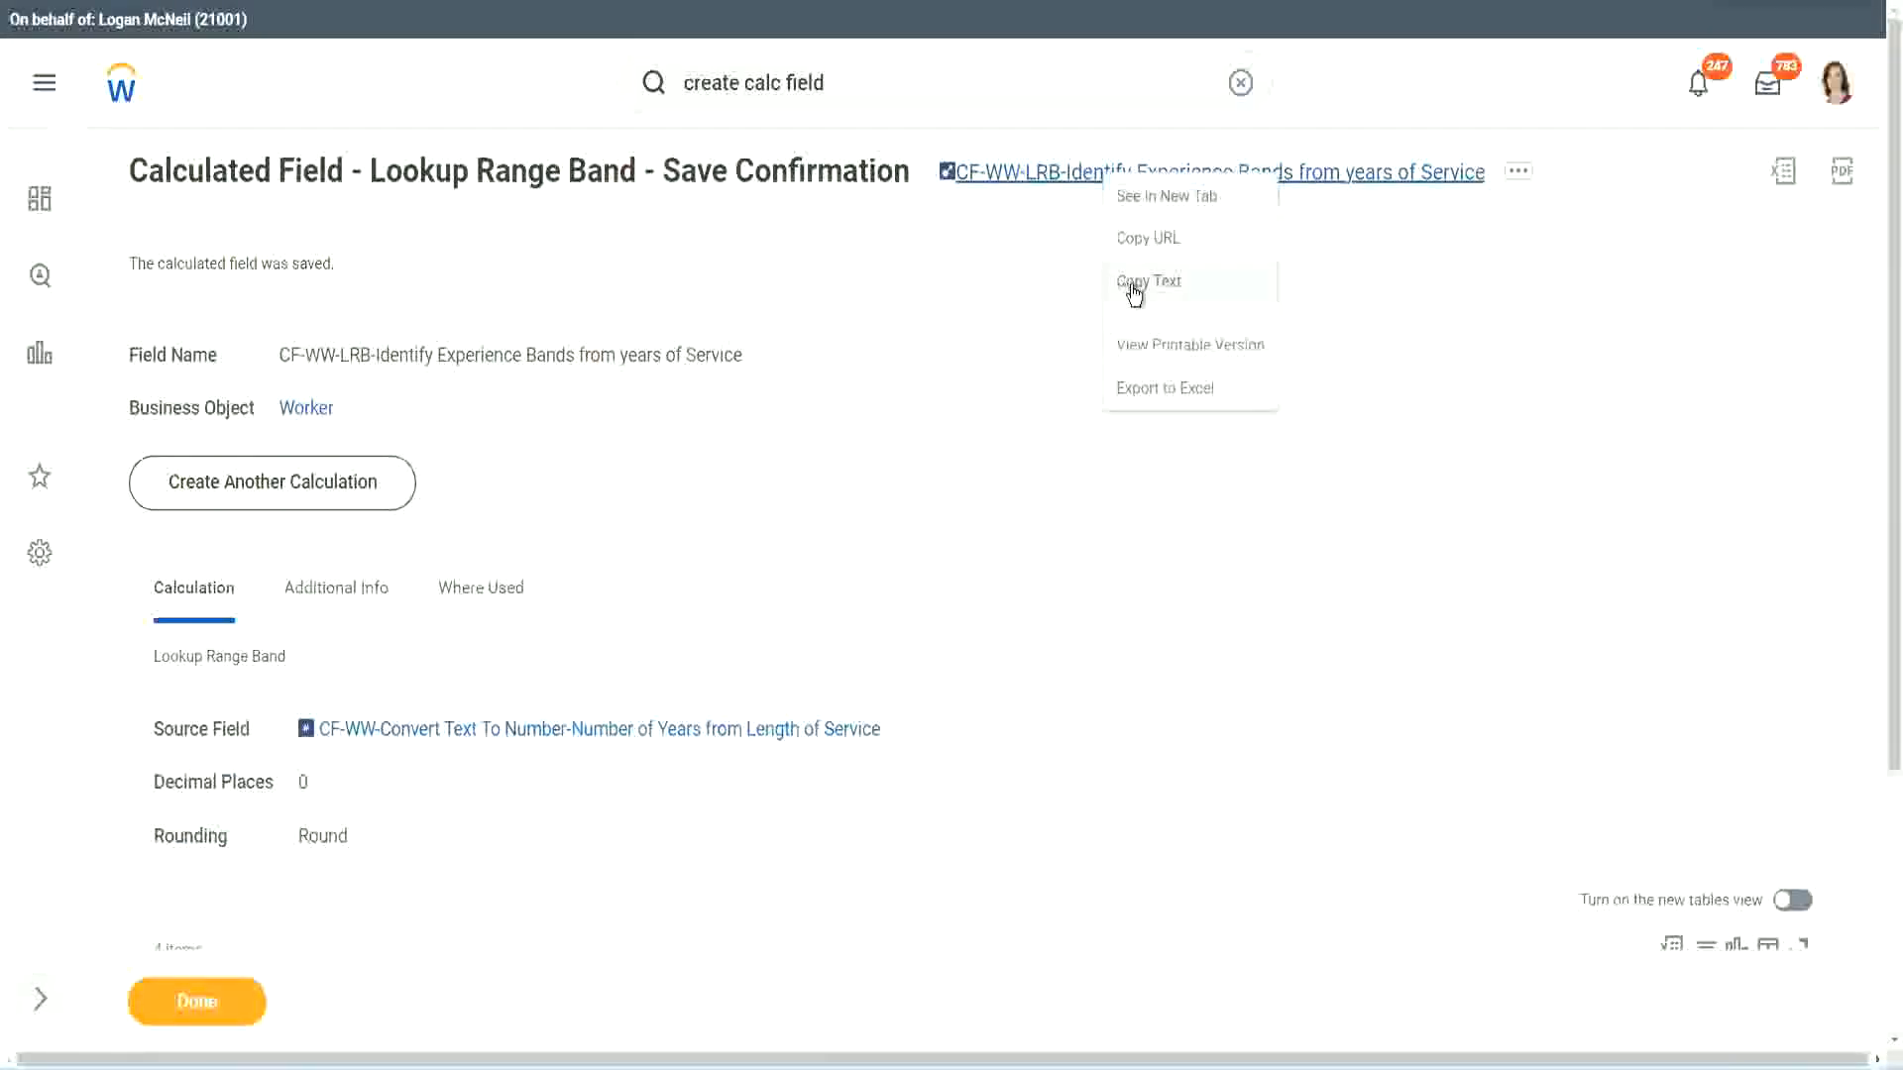
pyautogui.click(1126, 284)
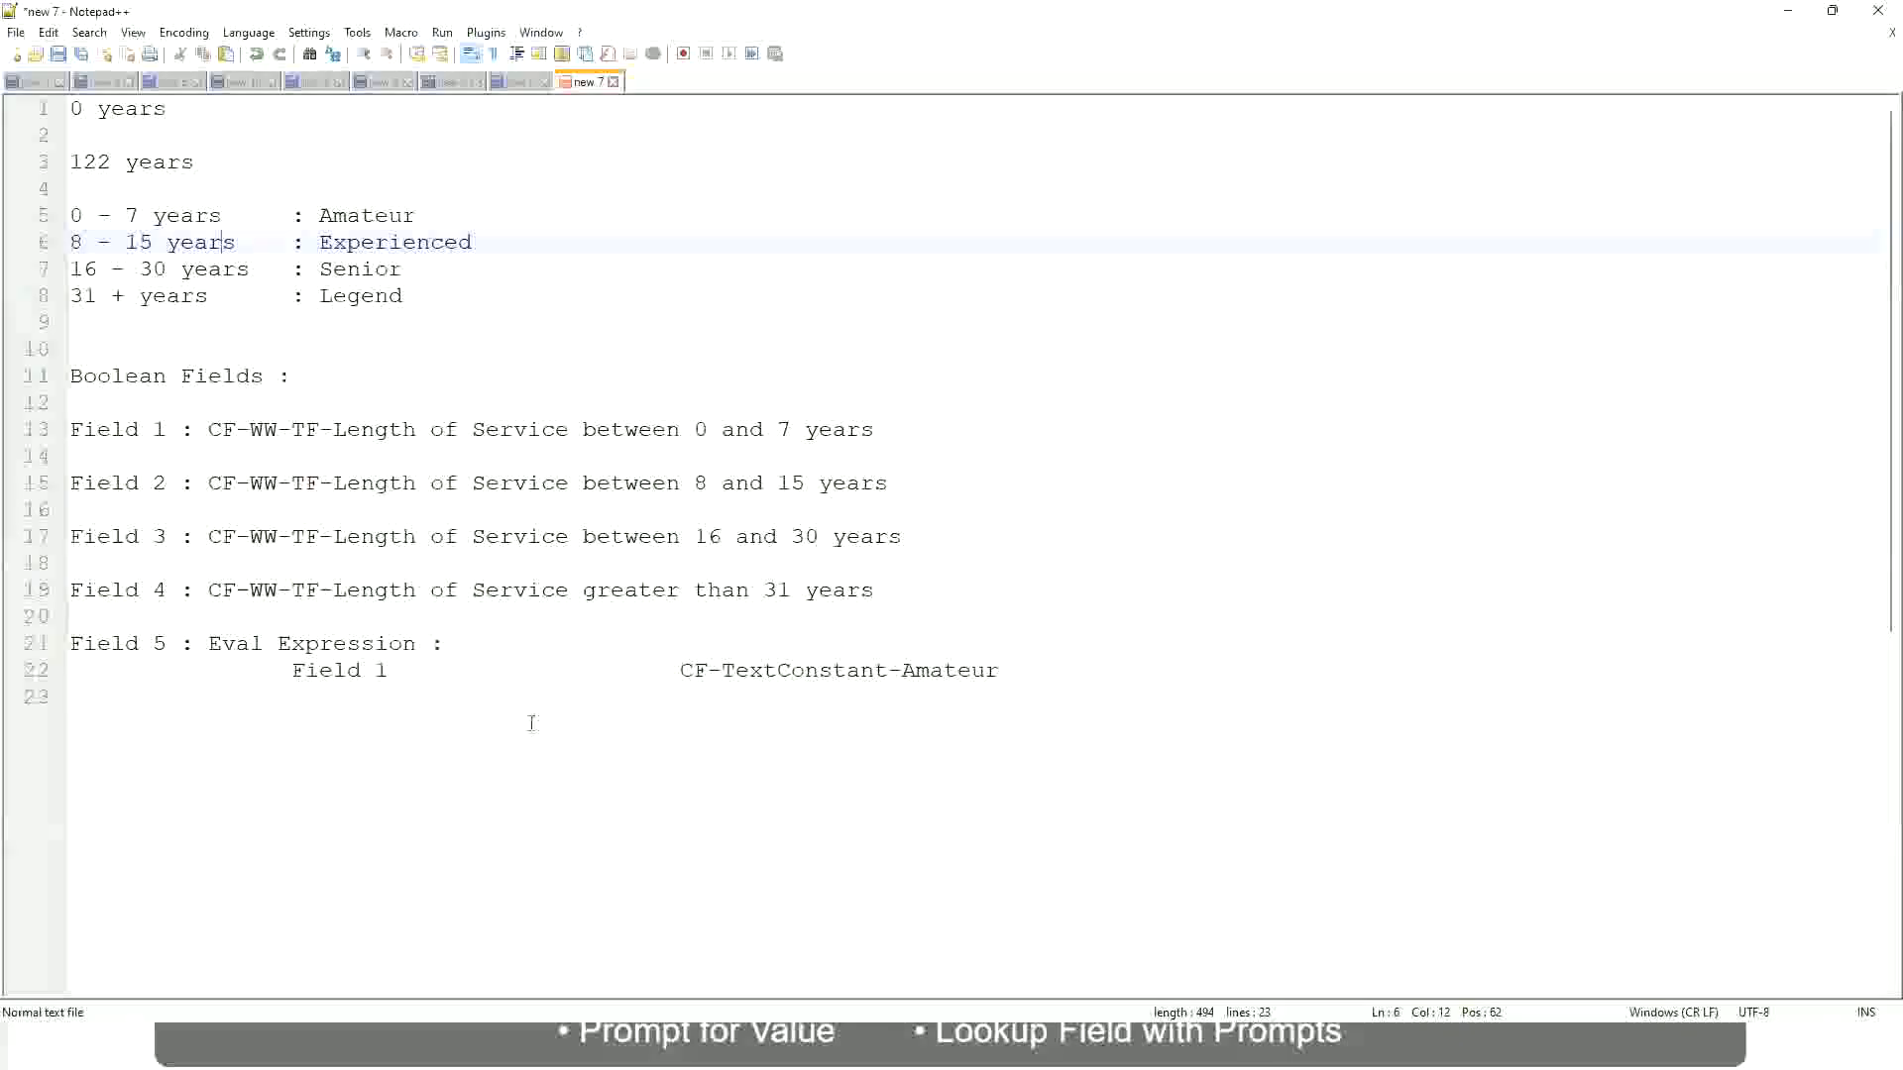
# Switch to the Notepad++ notes and write "10,000 USD" on a new line below the Eval Expression notes.
pyautogui.press('Return')
pyautogui.press('Return')
pyautogui.press('Return')
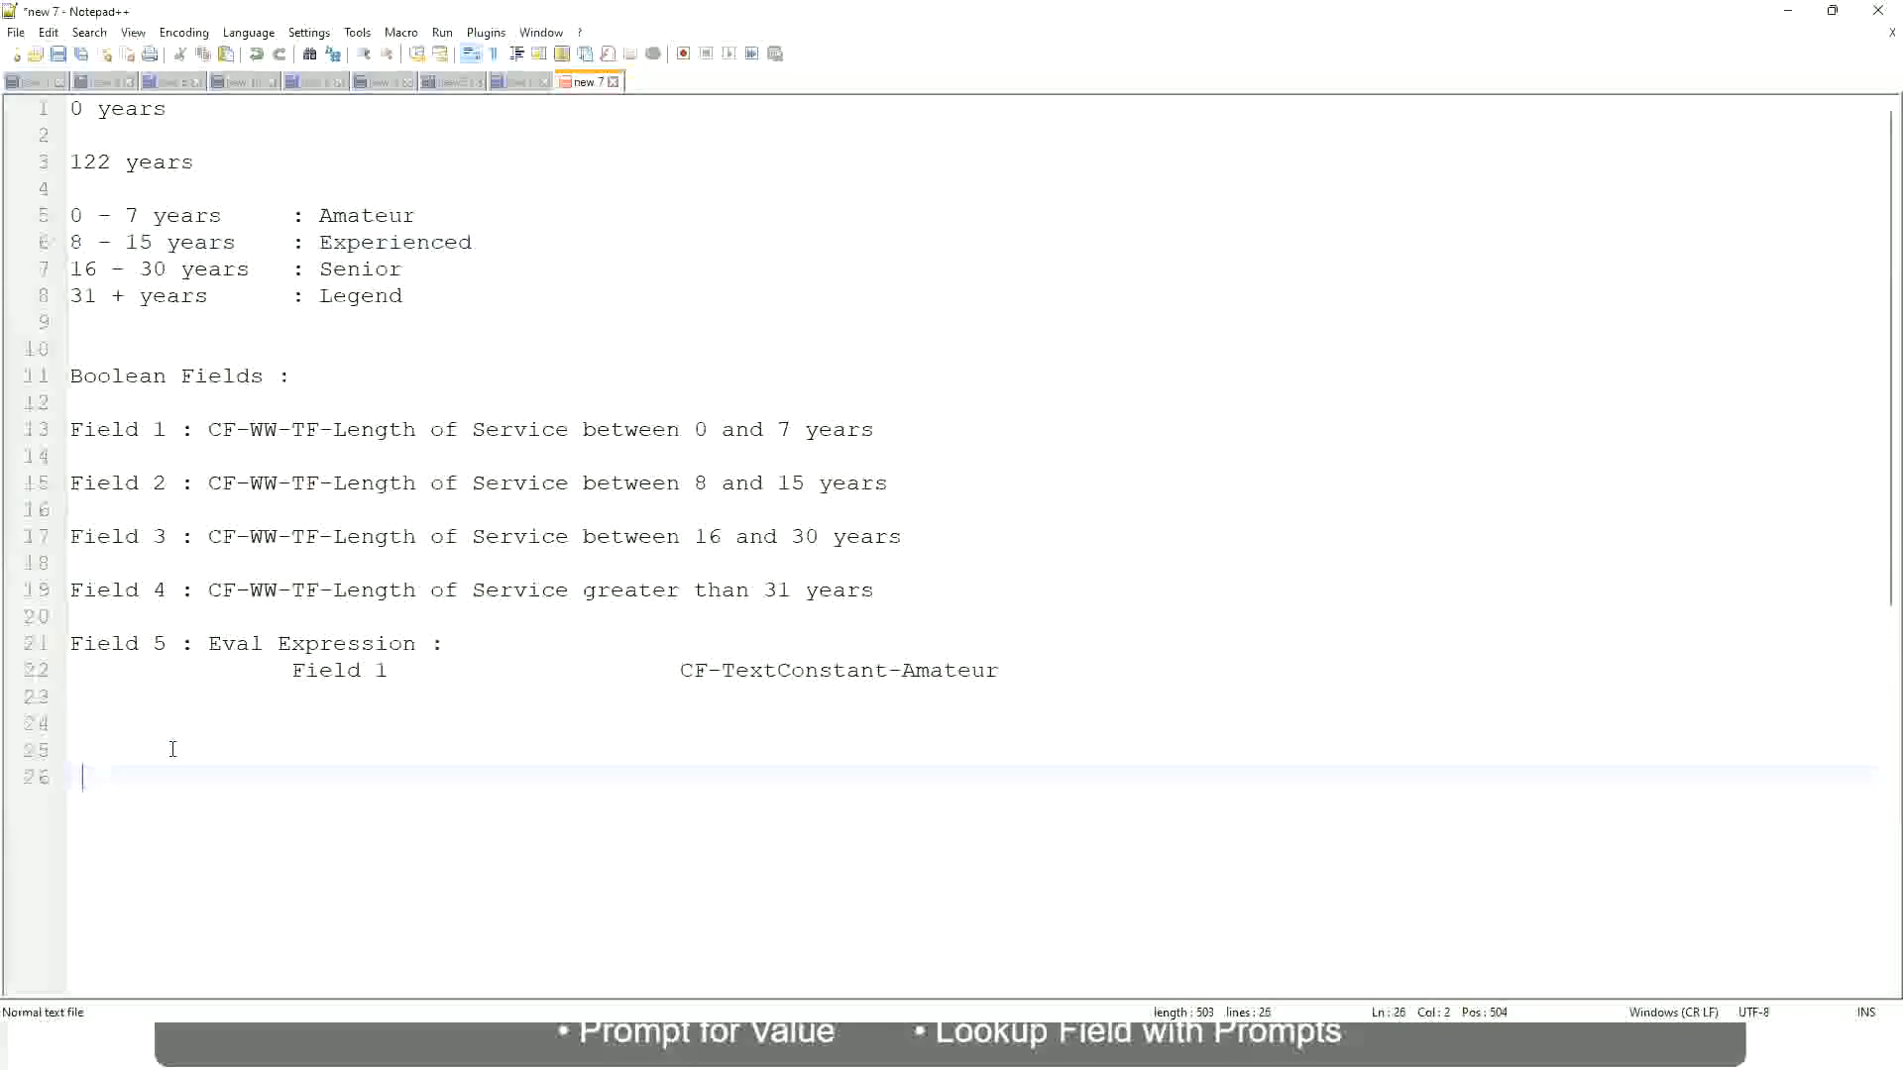
pyautogui.press('Home')
pyautogui.write('10,000 USD')
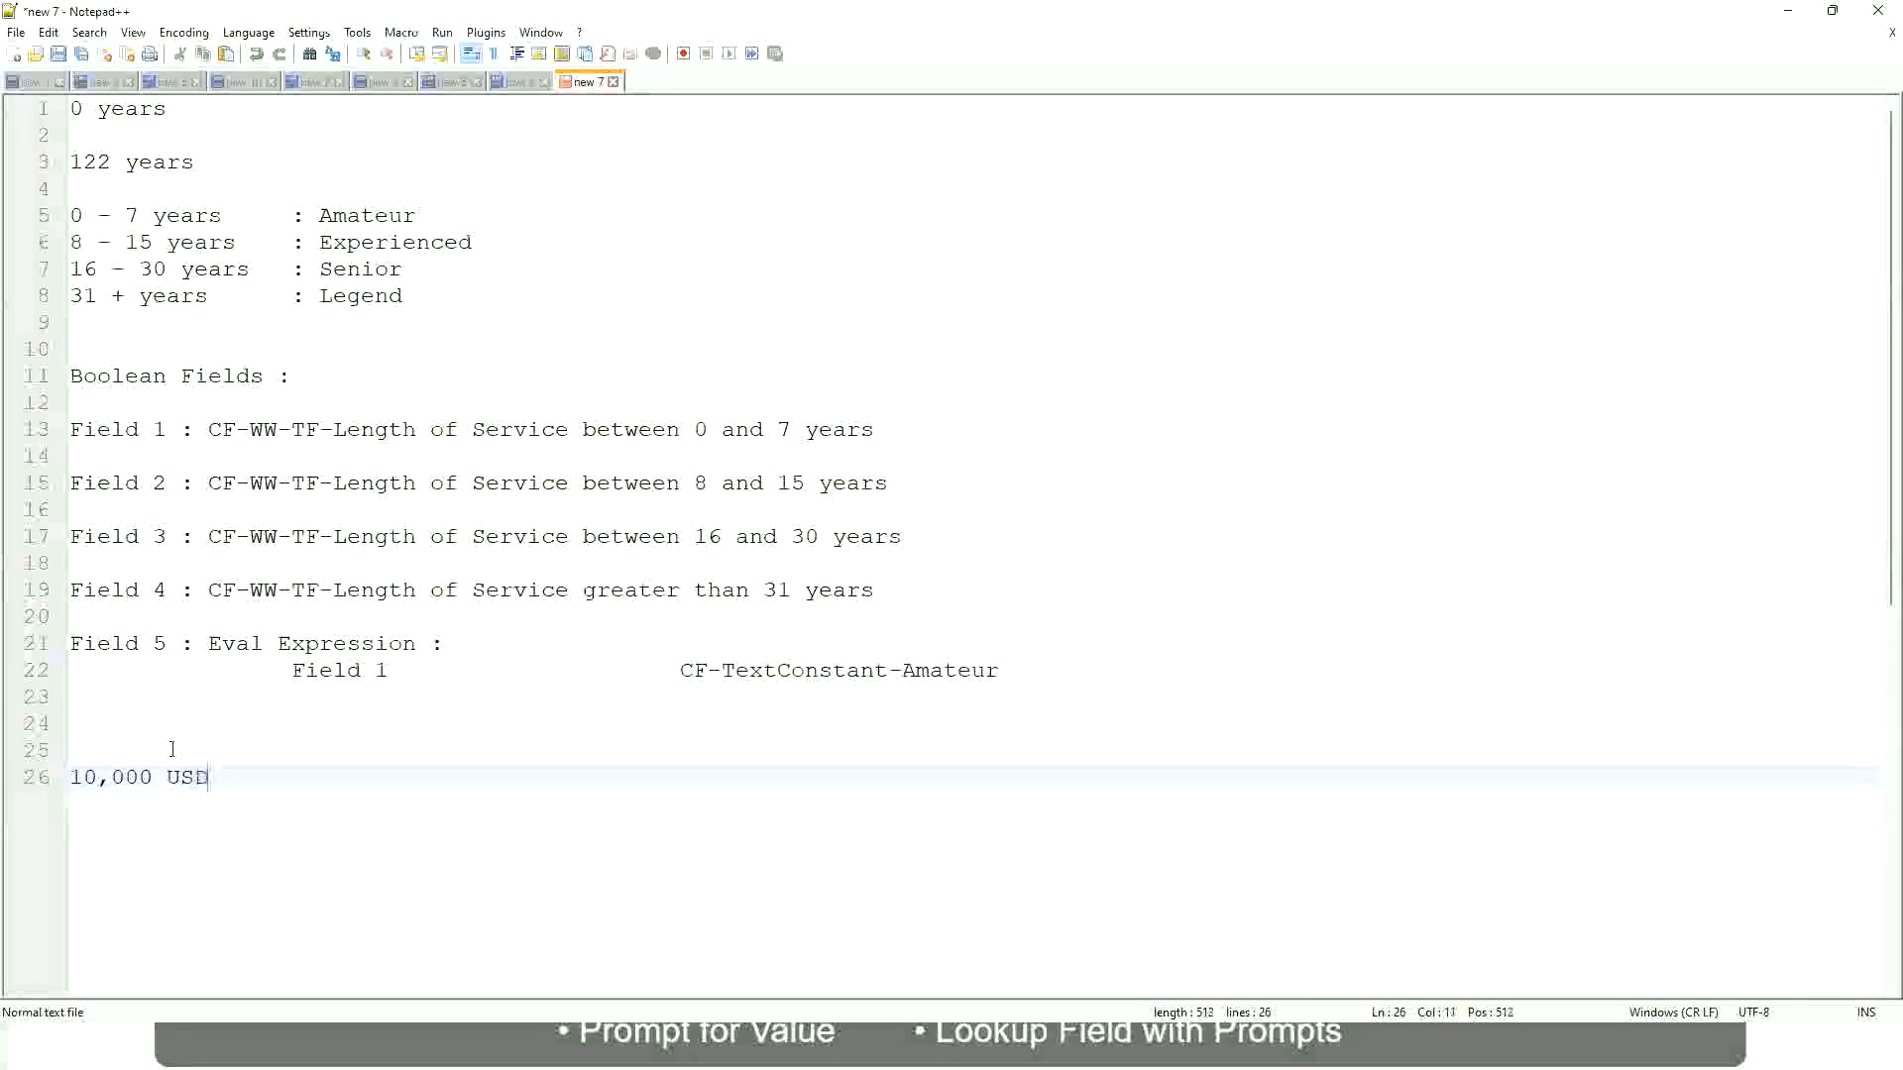
# Add "1,000,000 USD" further along the same line as the 10,000 USD note, separated by a wide gap.
pyautogui.press('Tab')
pyautogui.press('Tab')
pyautogui.press('Tab')
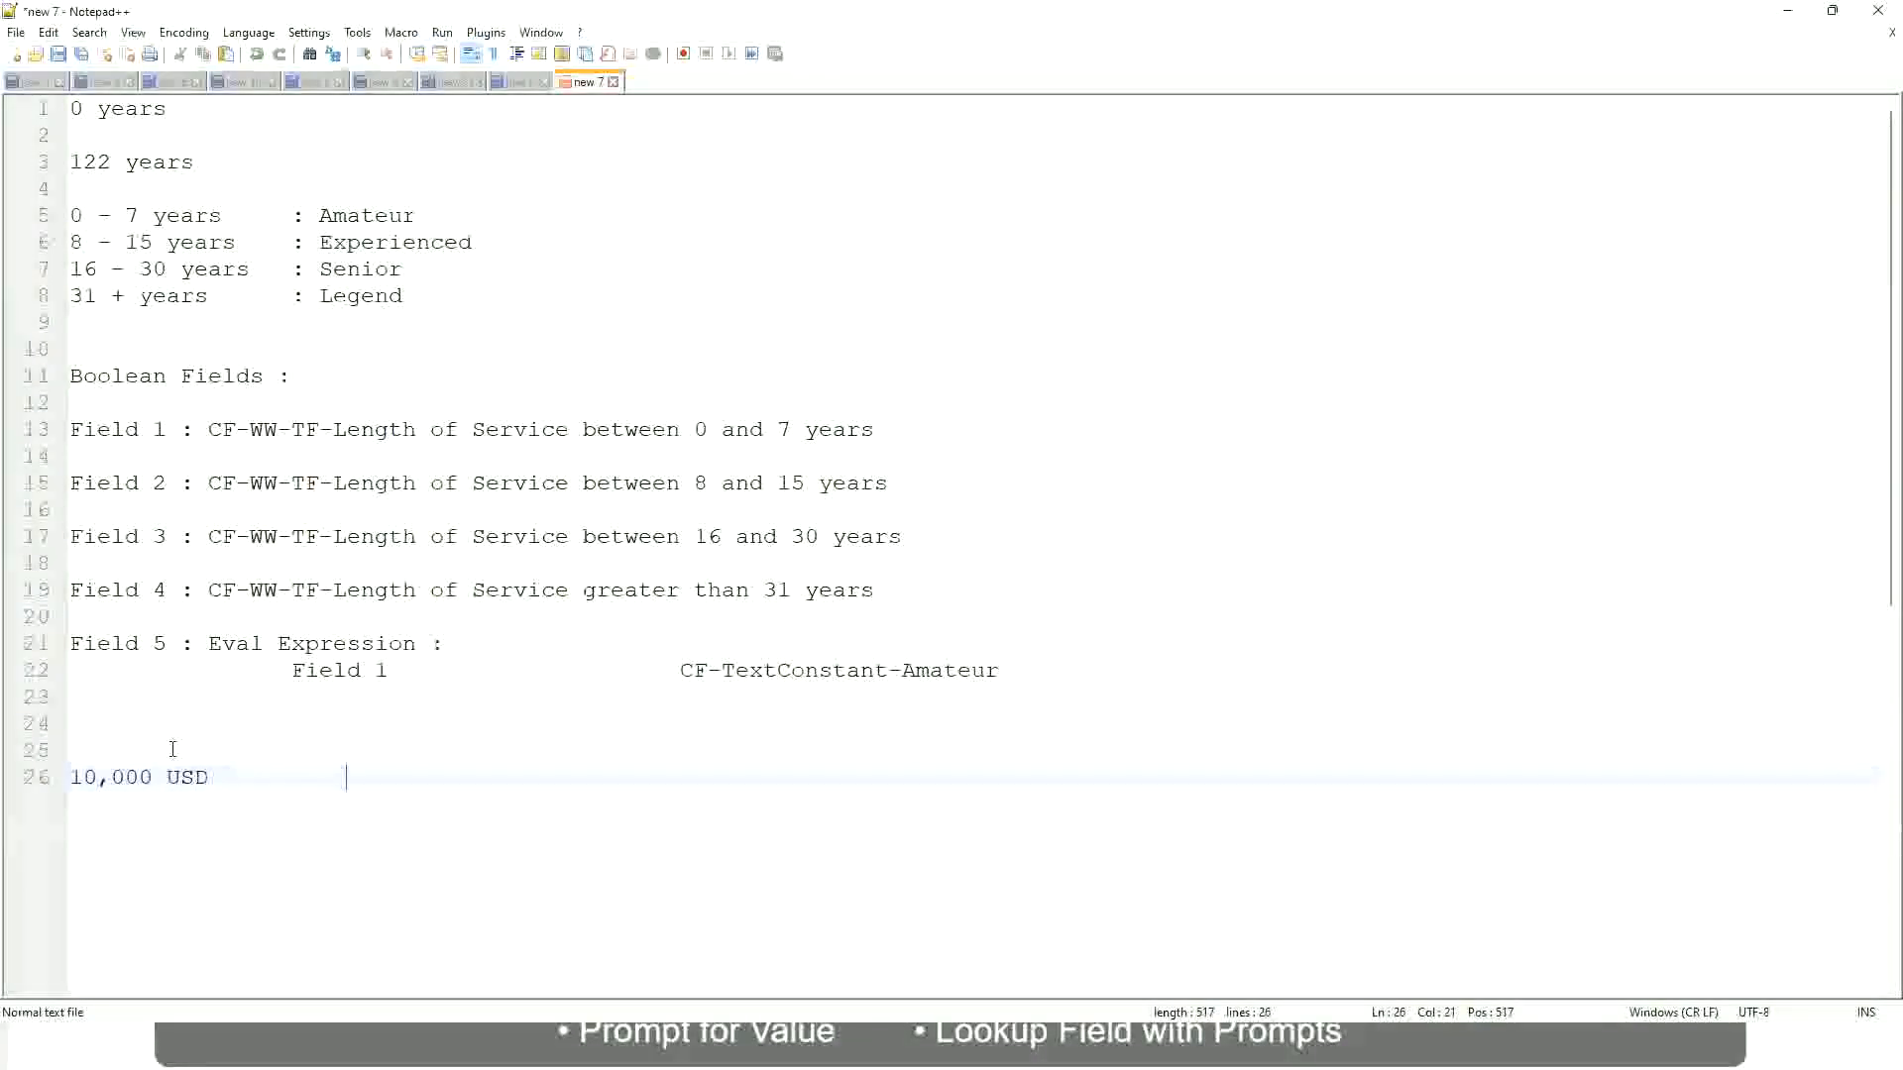
pyautogui.press('Tab')
pyautogui.press('Tab')
pyautogui.write('1,000,000')
pyautogui.press('Left')
pyautogui.press('Left')
pyautogui.press('Left')
pyautogui.press('Left')
pyautogui.press('Left')
pyautogui.press('Left')
pyautogui.press('Left')
pyautogui.press('Left')
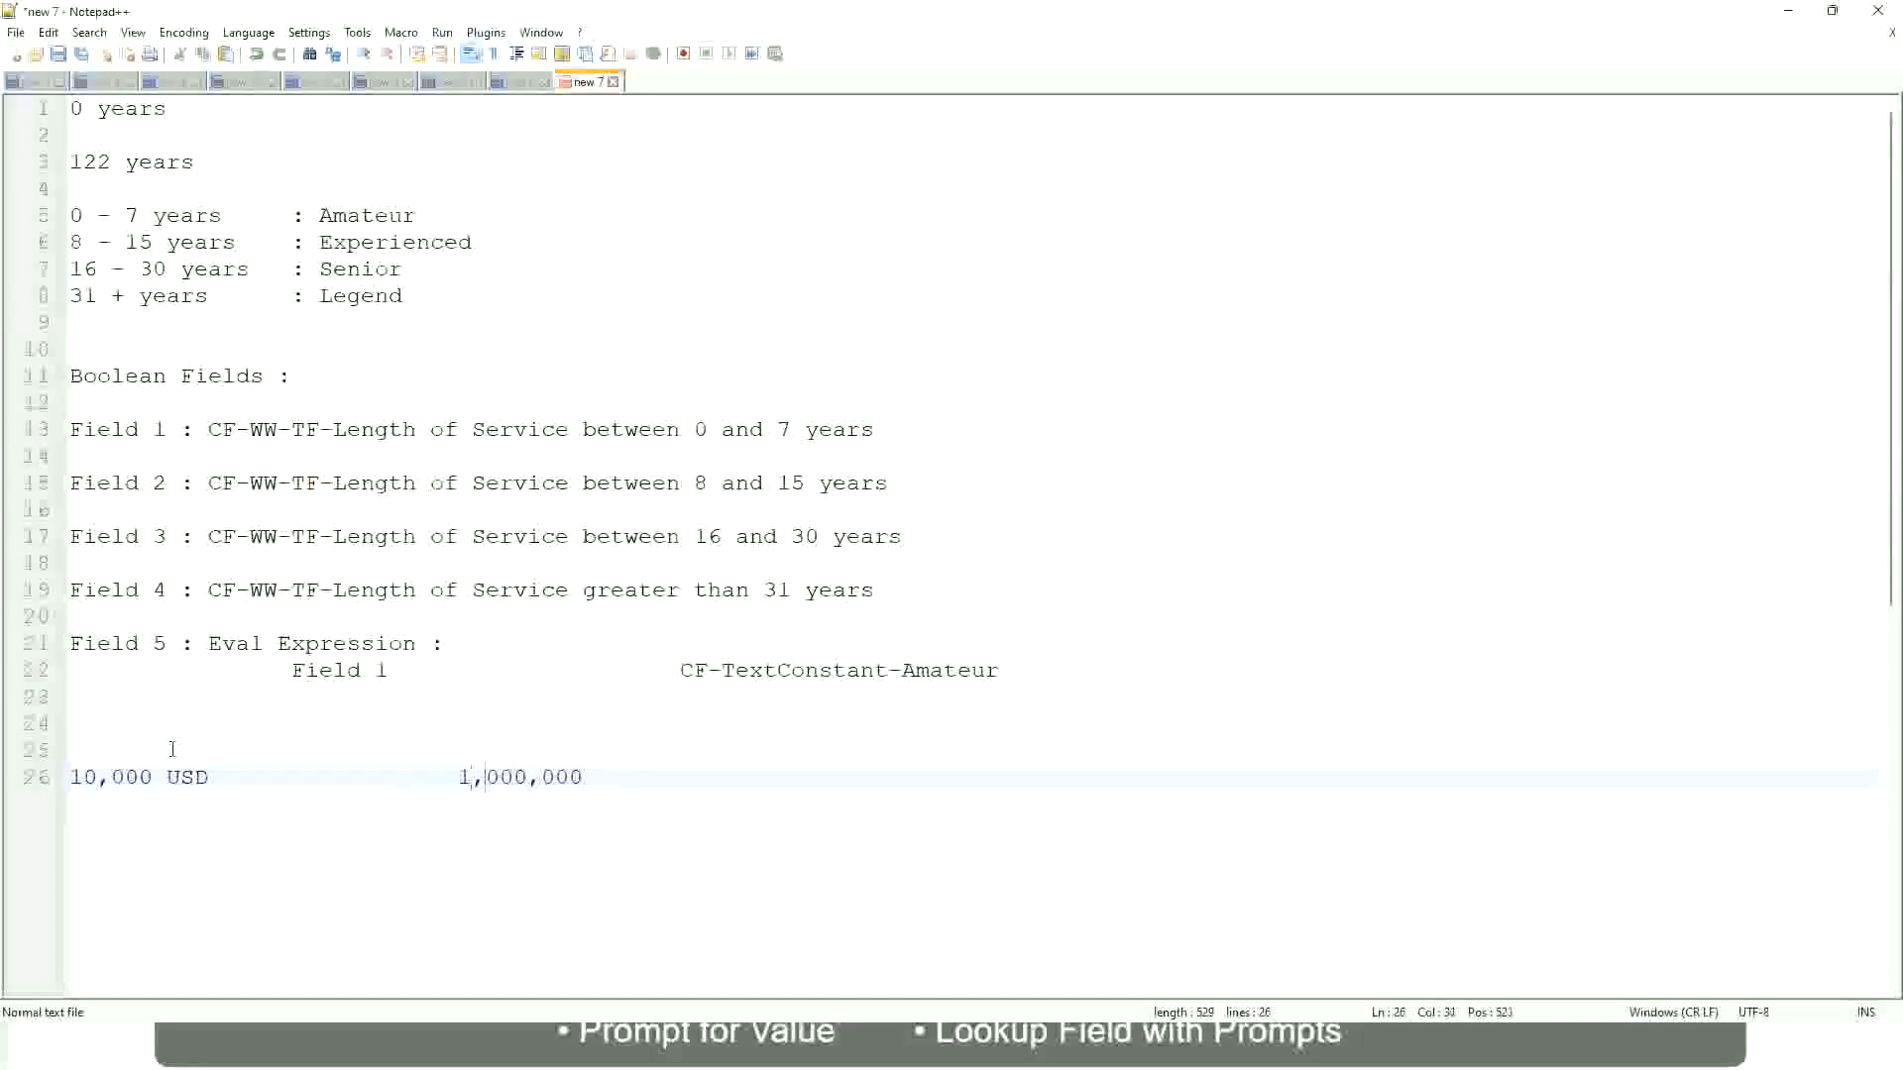
pyautogui.press('Right')
pyautogui.press('Right')
pyautogui.press('Right')
pyautogui.press('Right')
pyautogui.press('Right')
pyautogui.press('End')
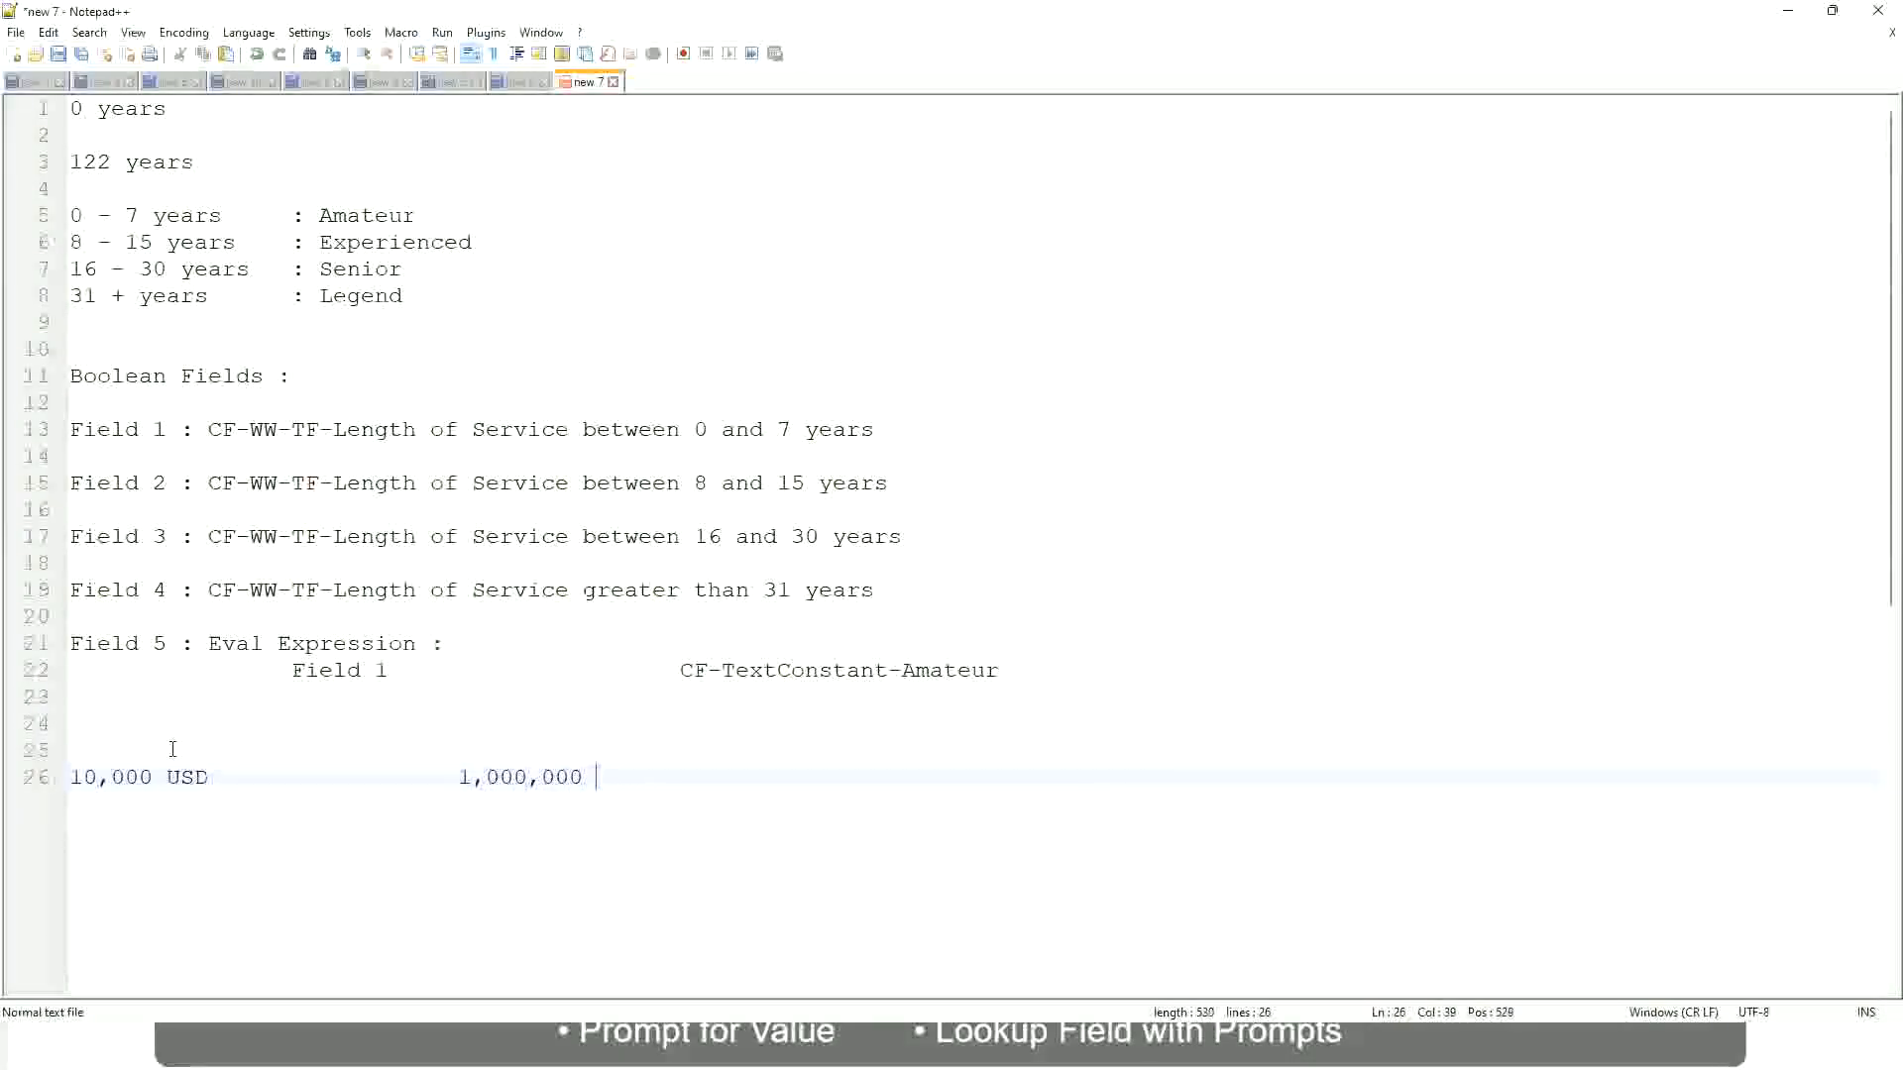
pyautogui.write('USD')
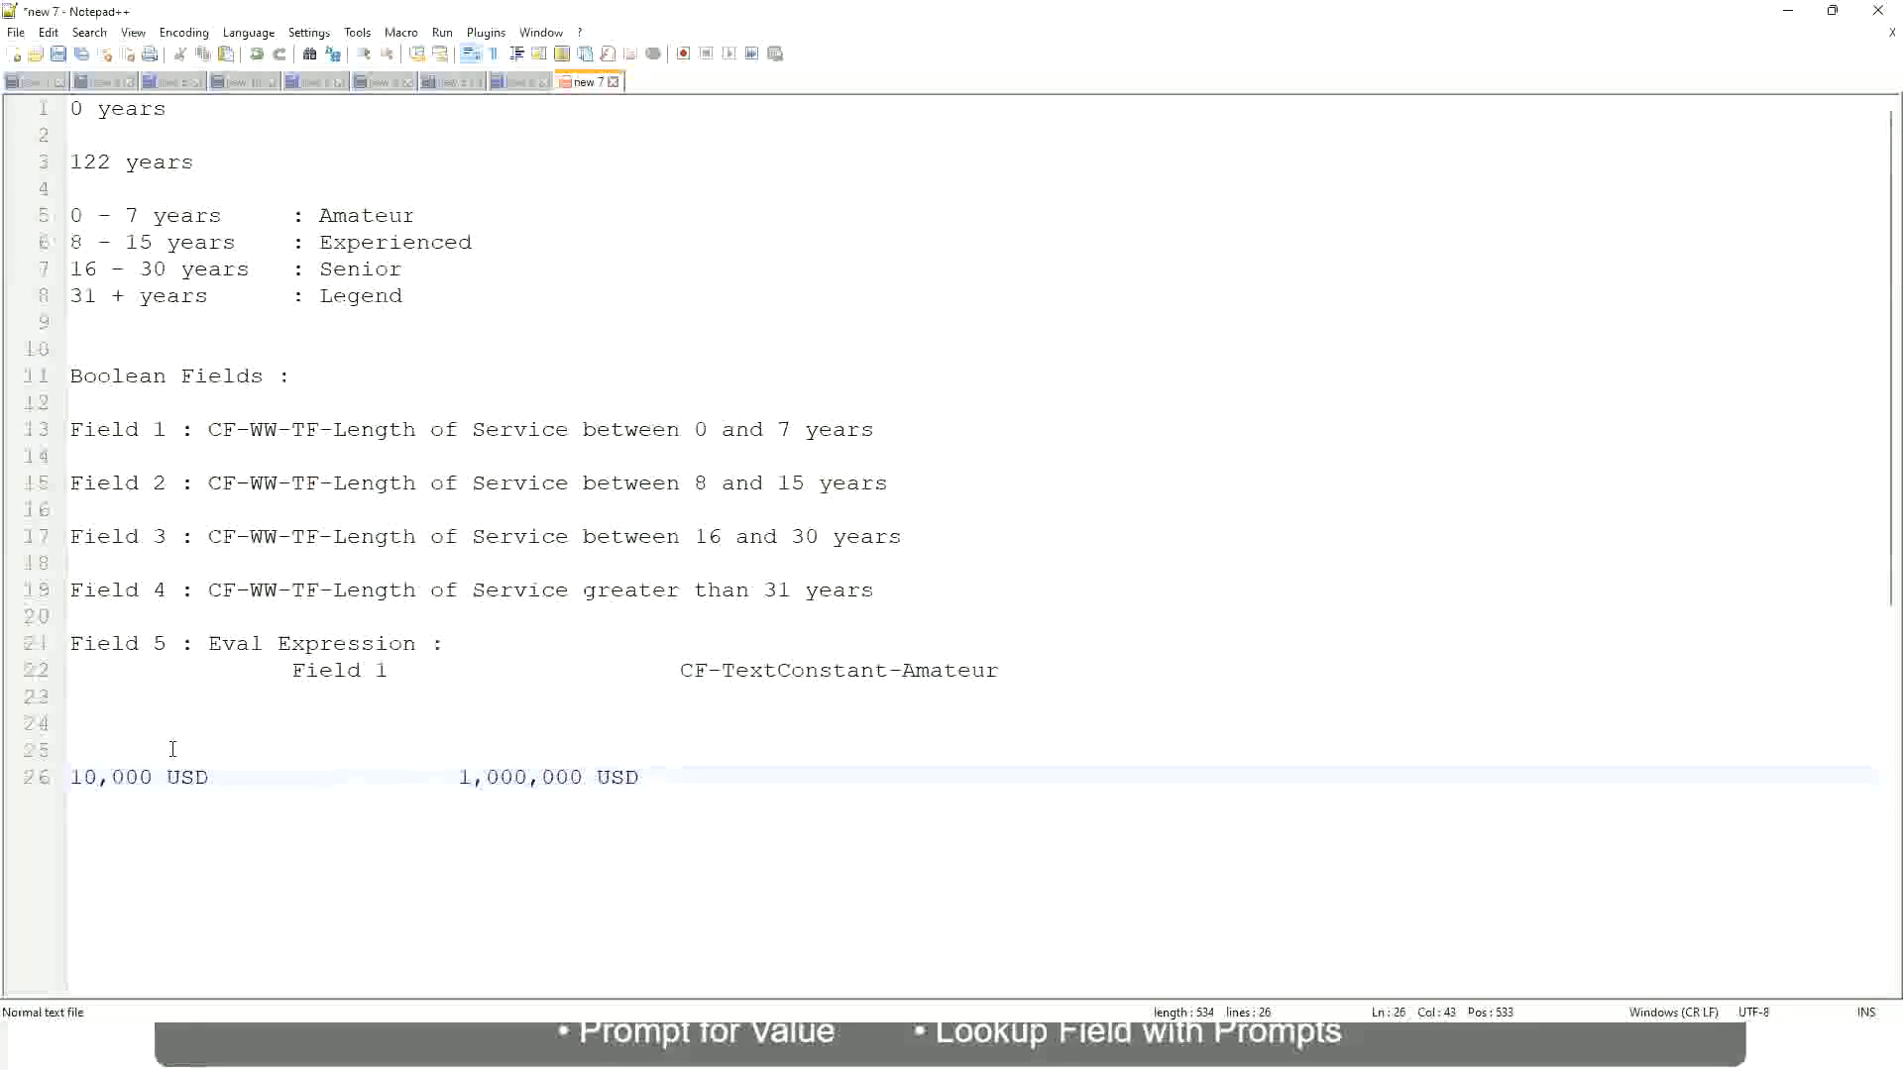
# Below the USD amounts, leave one blank line and add the band "10 - 50,000" with the label ": Low" spaced out to its right.
pyautogui.press('Return')
pyautogui.press('Return')
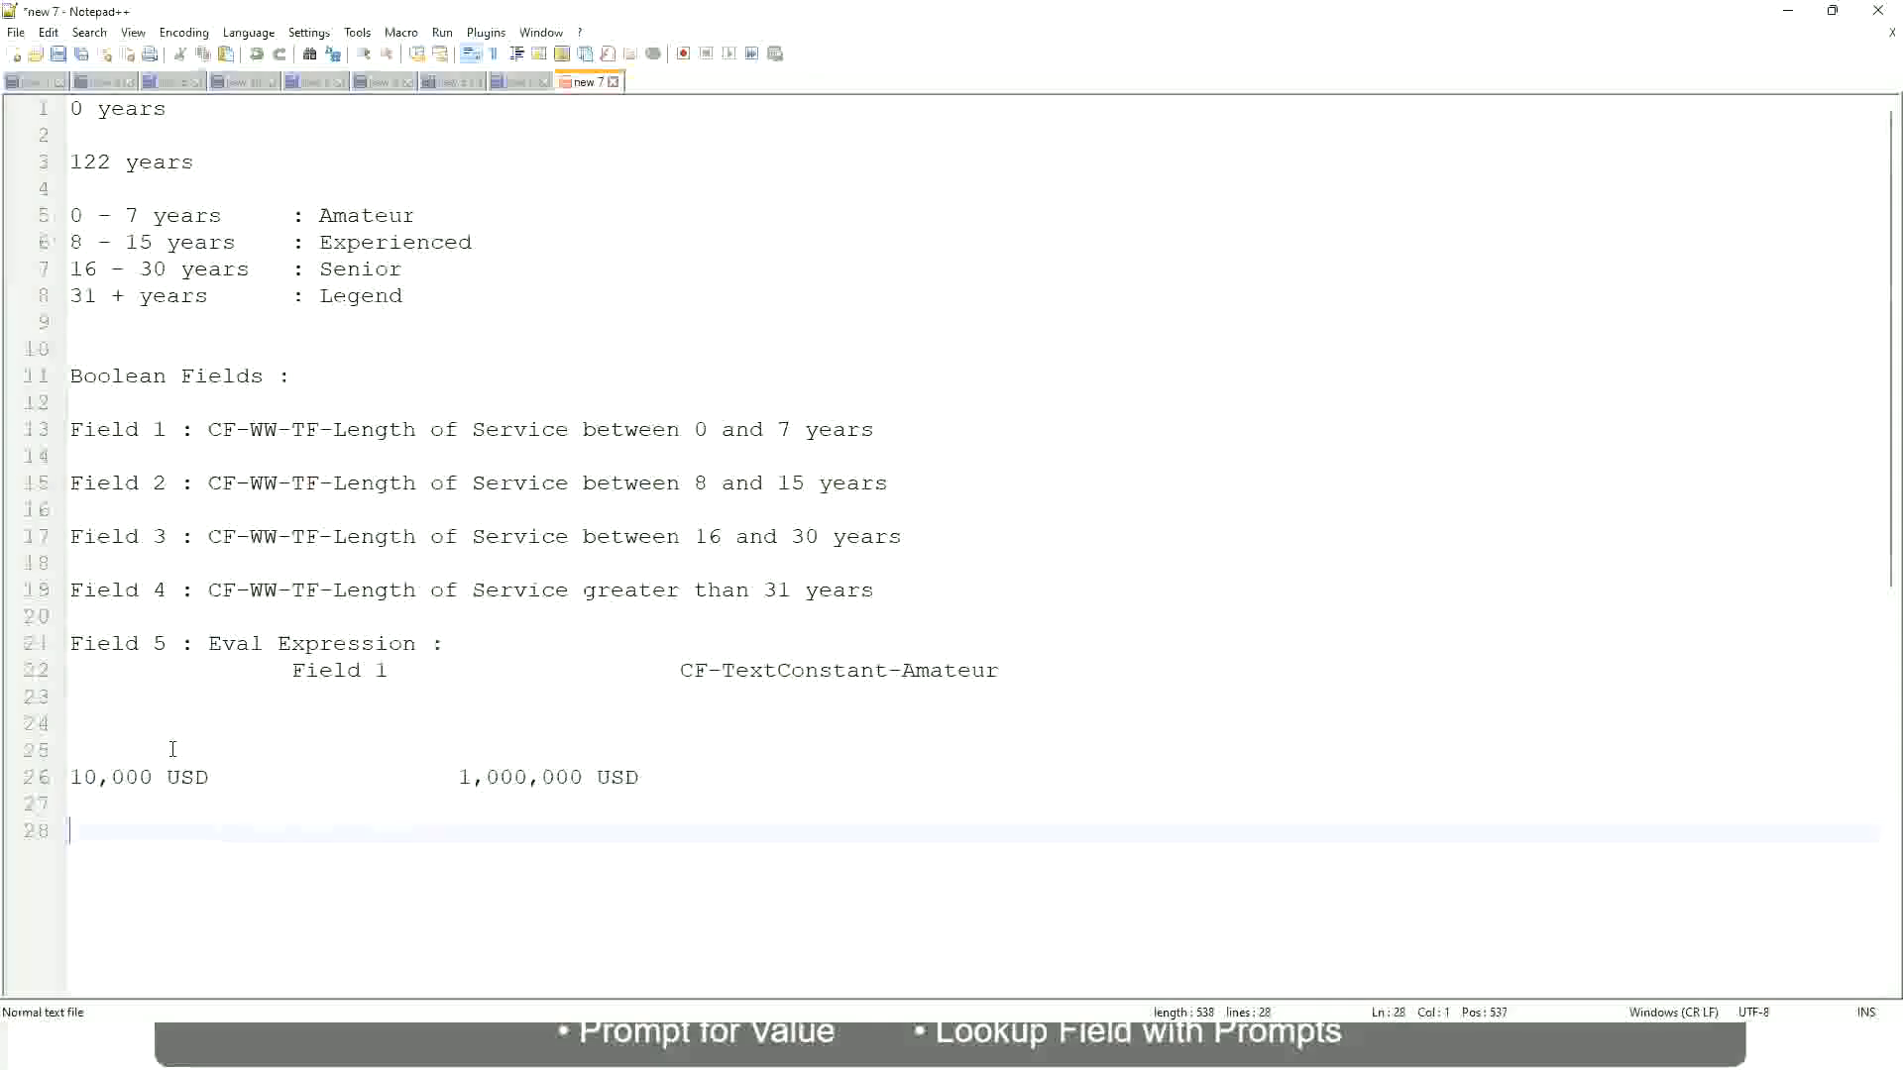
pyautogui.write('10 - 50,000')
pyautogui.press('Tab')
pyautogui.press('Tab')
pyautogui.press('Tab')
pyautogui.press('Tab')
pyautogui.write(': Low')
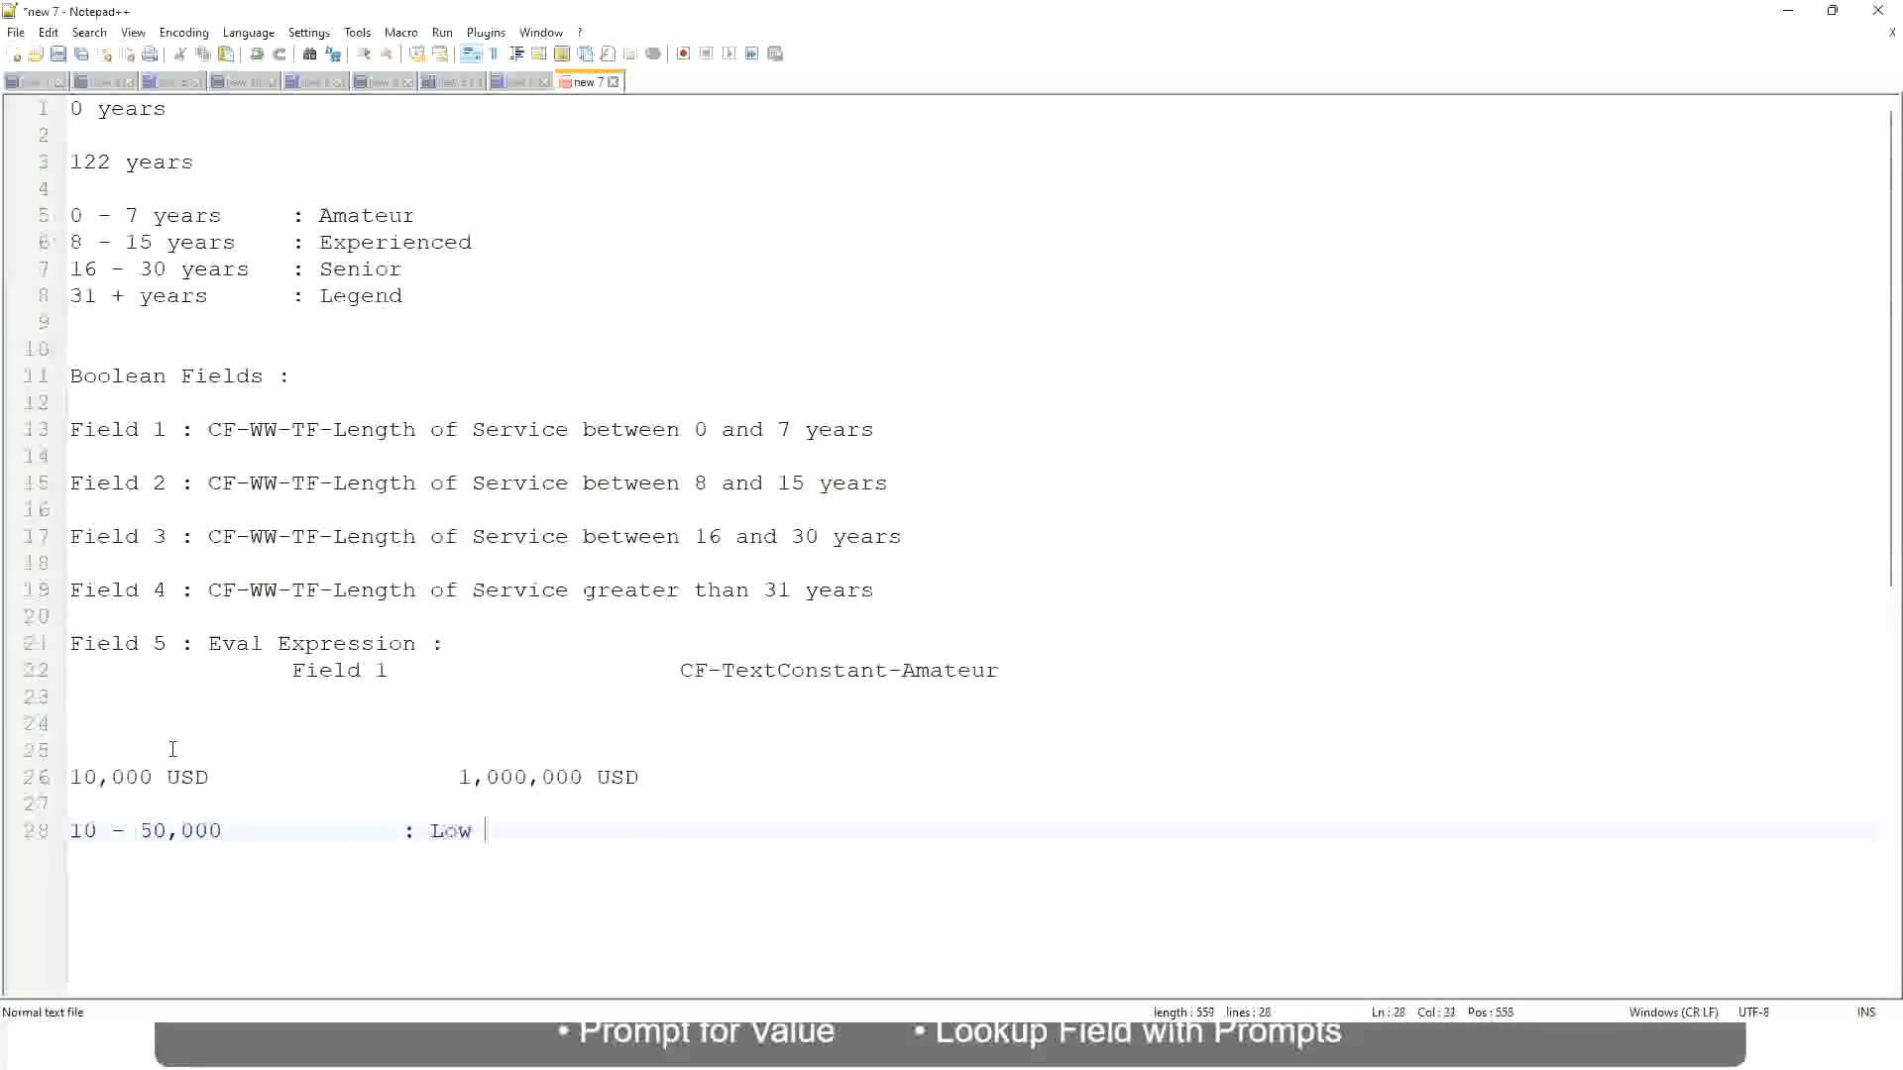
# Add the band "50,001 - 150,000" on the line under the Low band, with ": Medium" aligned to the label above.
pyautogui.press('Return')
pyautogui.press('Return')
pyautogui.press('Up')
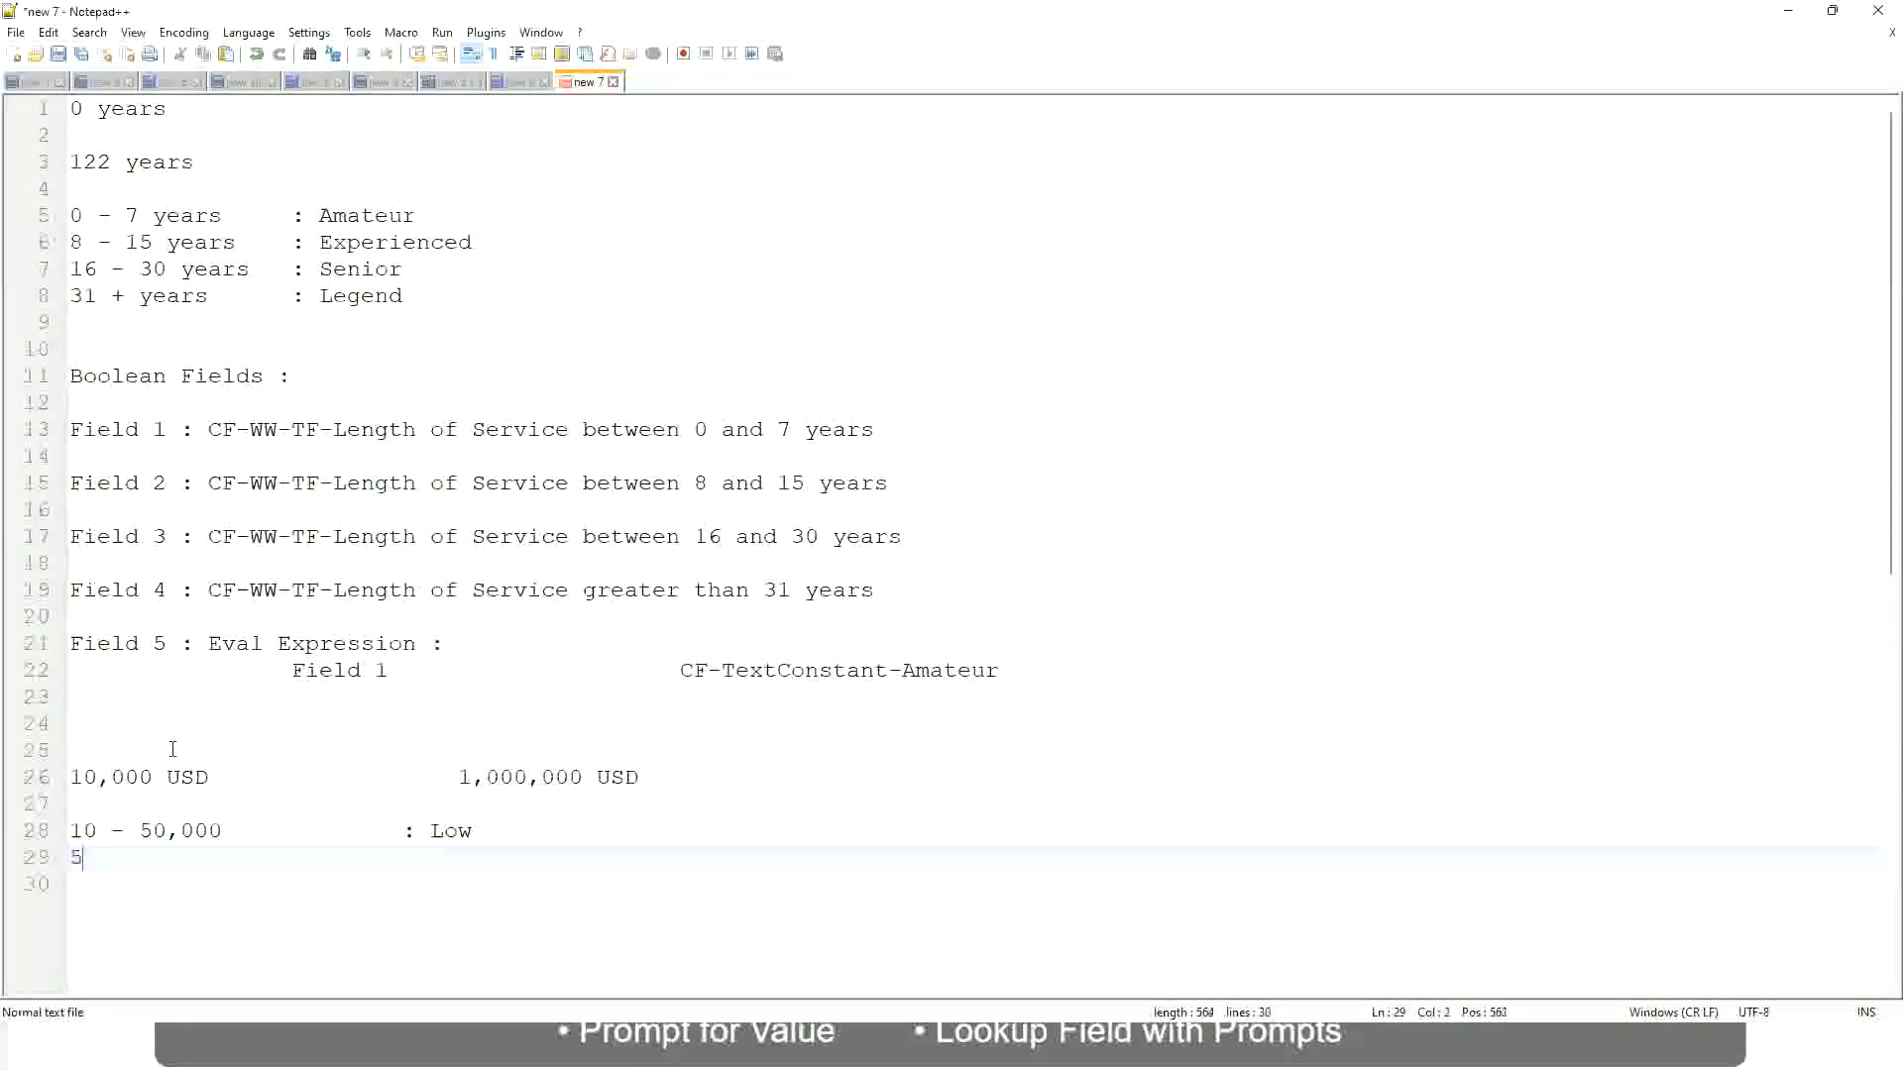
pyautogui.write('50,001 ')
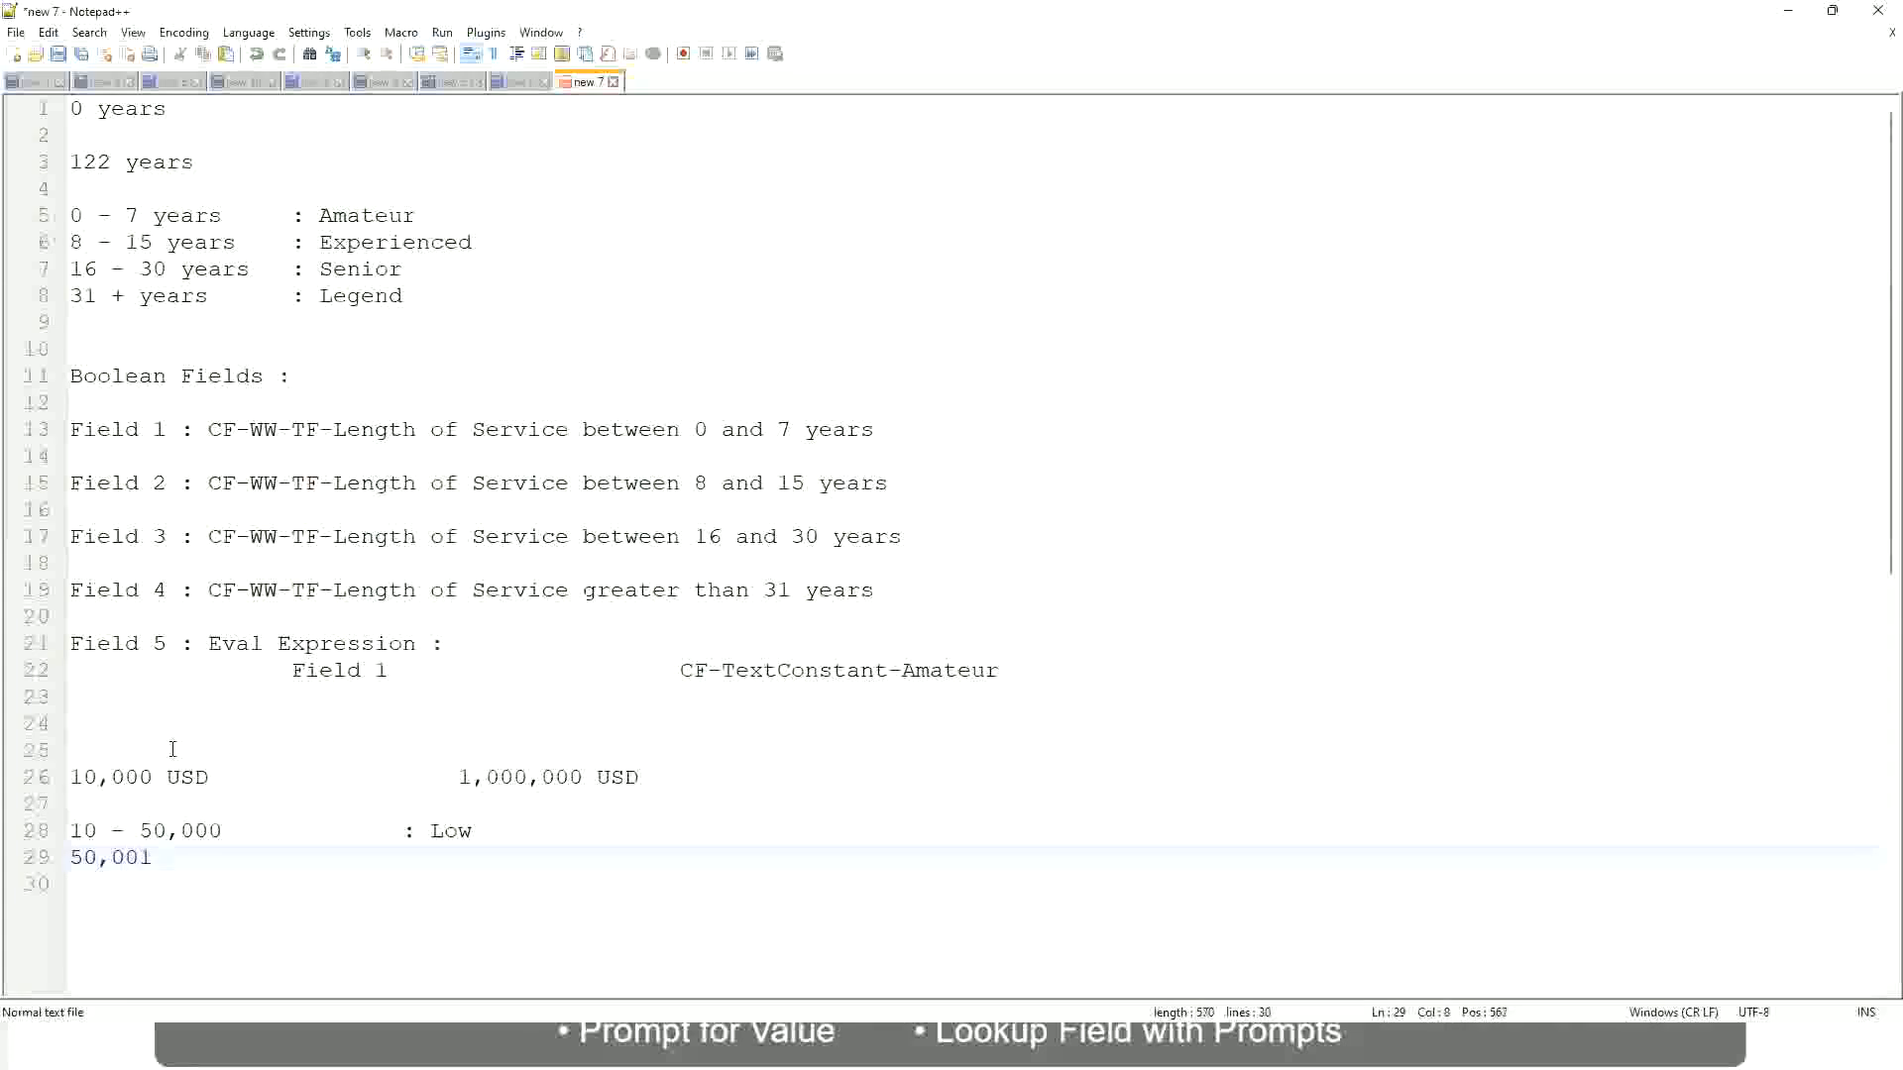
pyautogui.write('- 150,000')
pyautogui.press('Tab')
pyautogui.press('Tab')
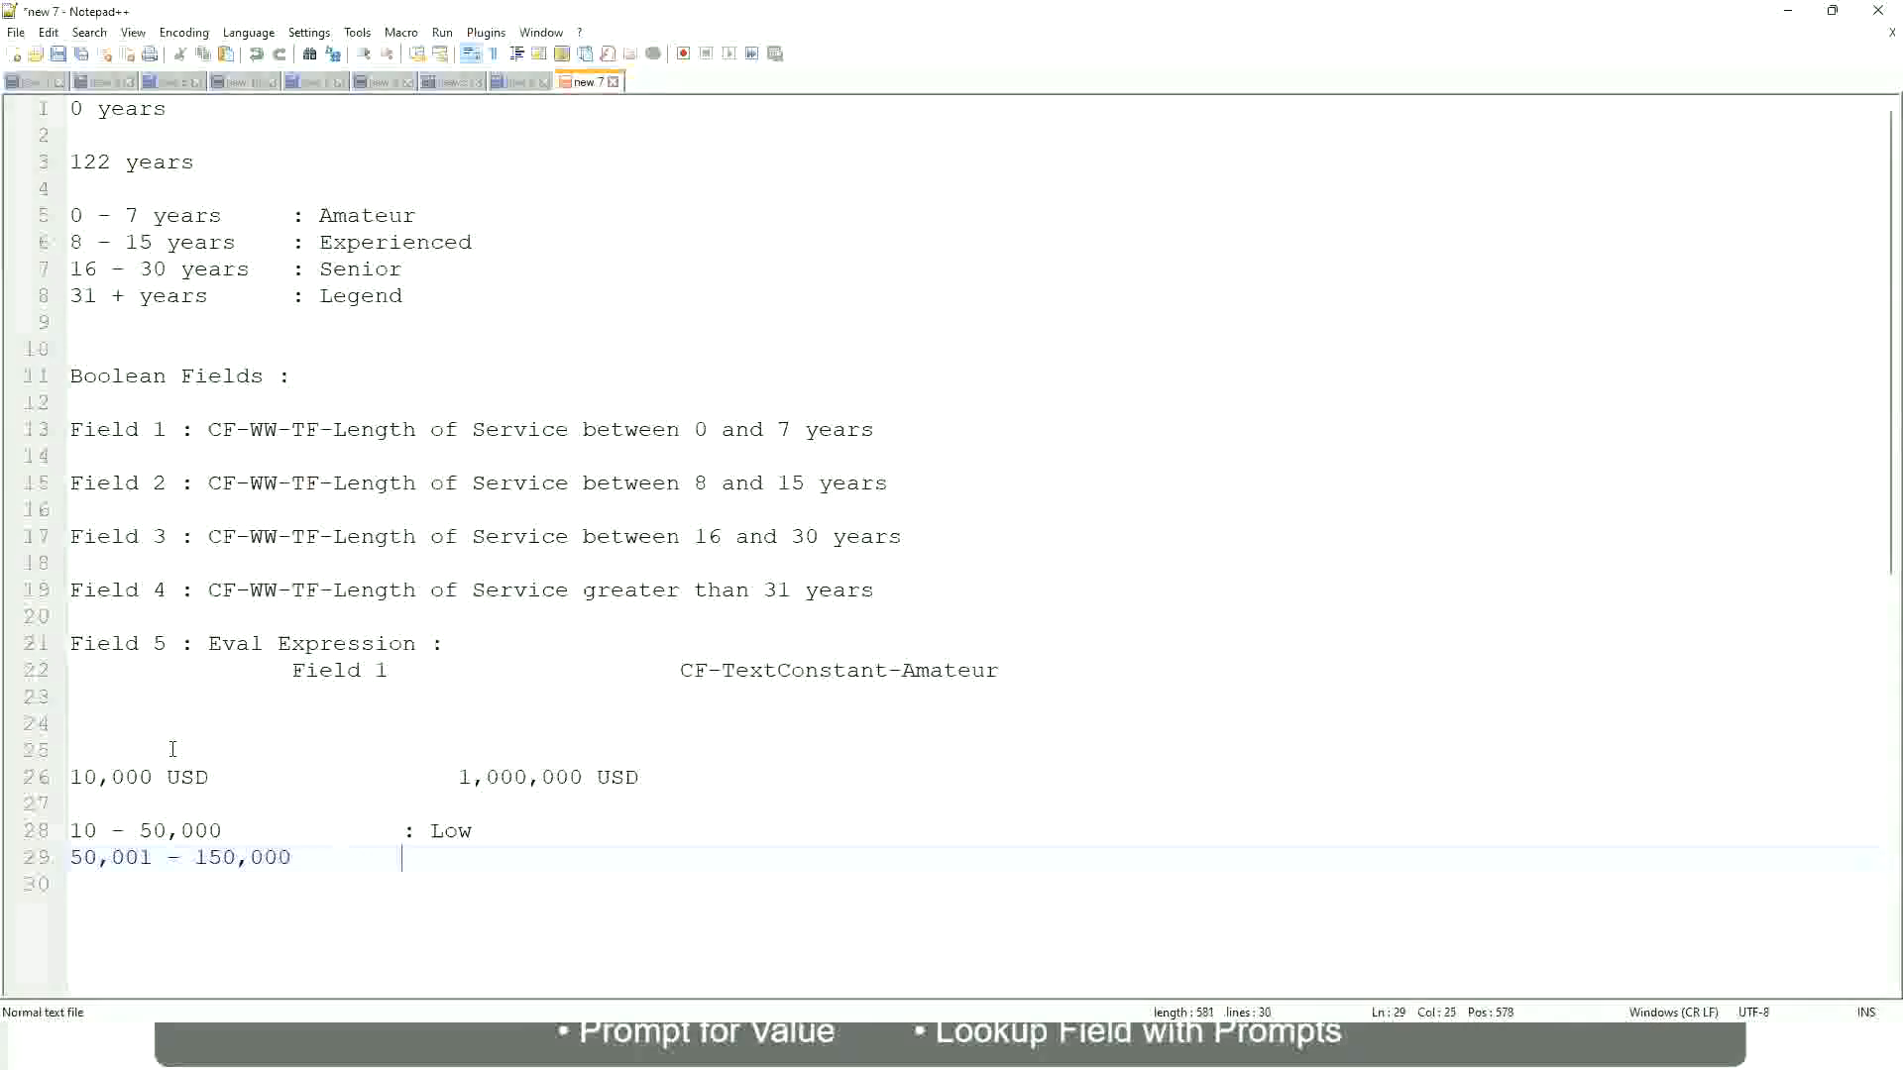
pyautogui.write(': Medium')
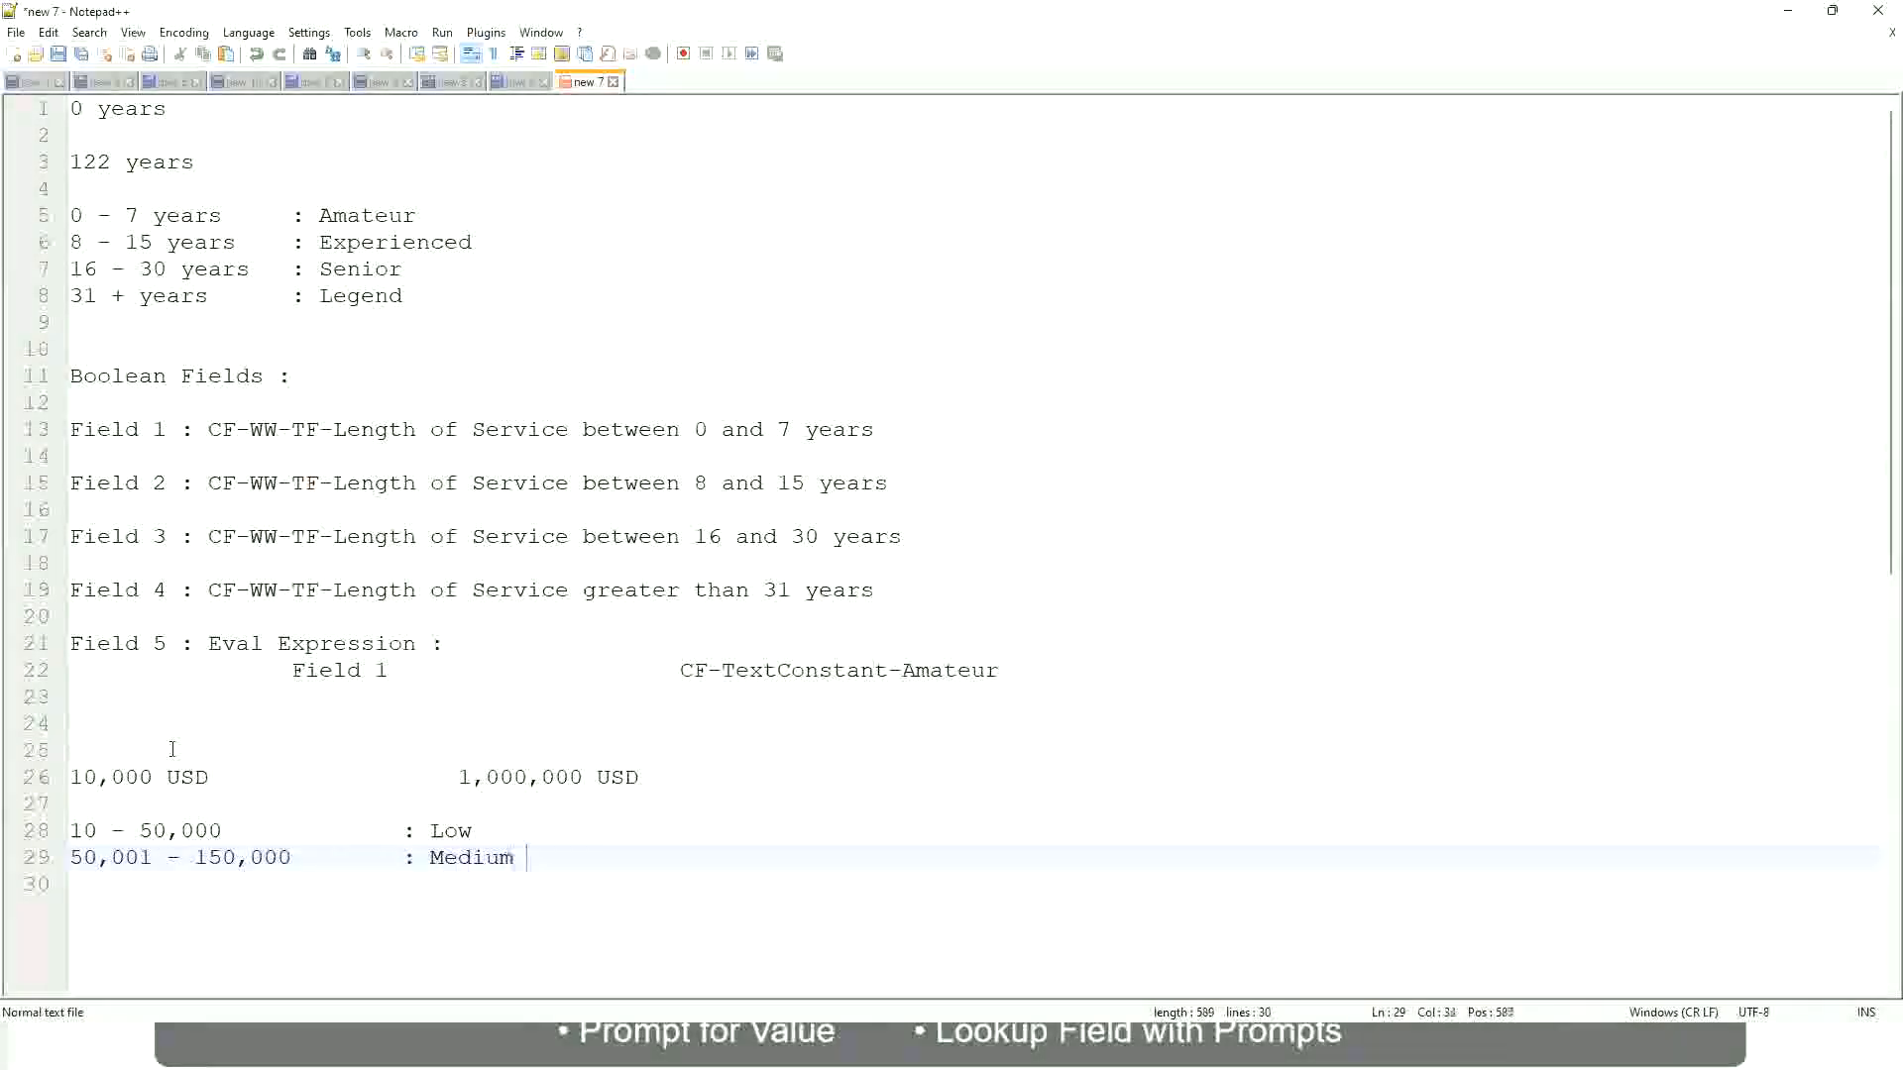
# Add the band "> 150,000" on the line under the Medium band, with ": High" aligned to the labels above.
pyautogui.press('Return')
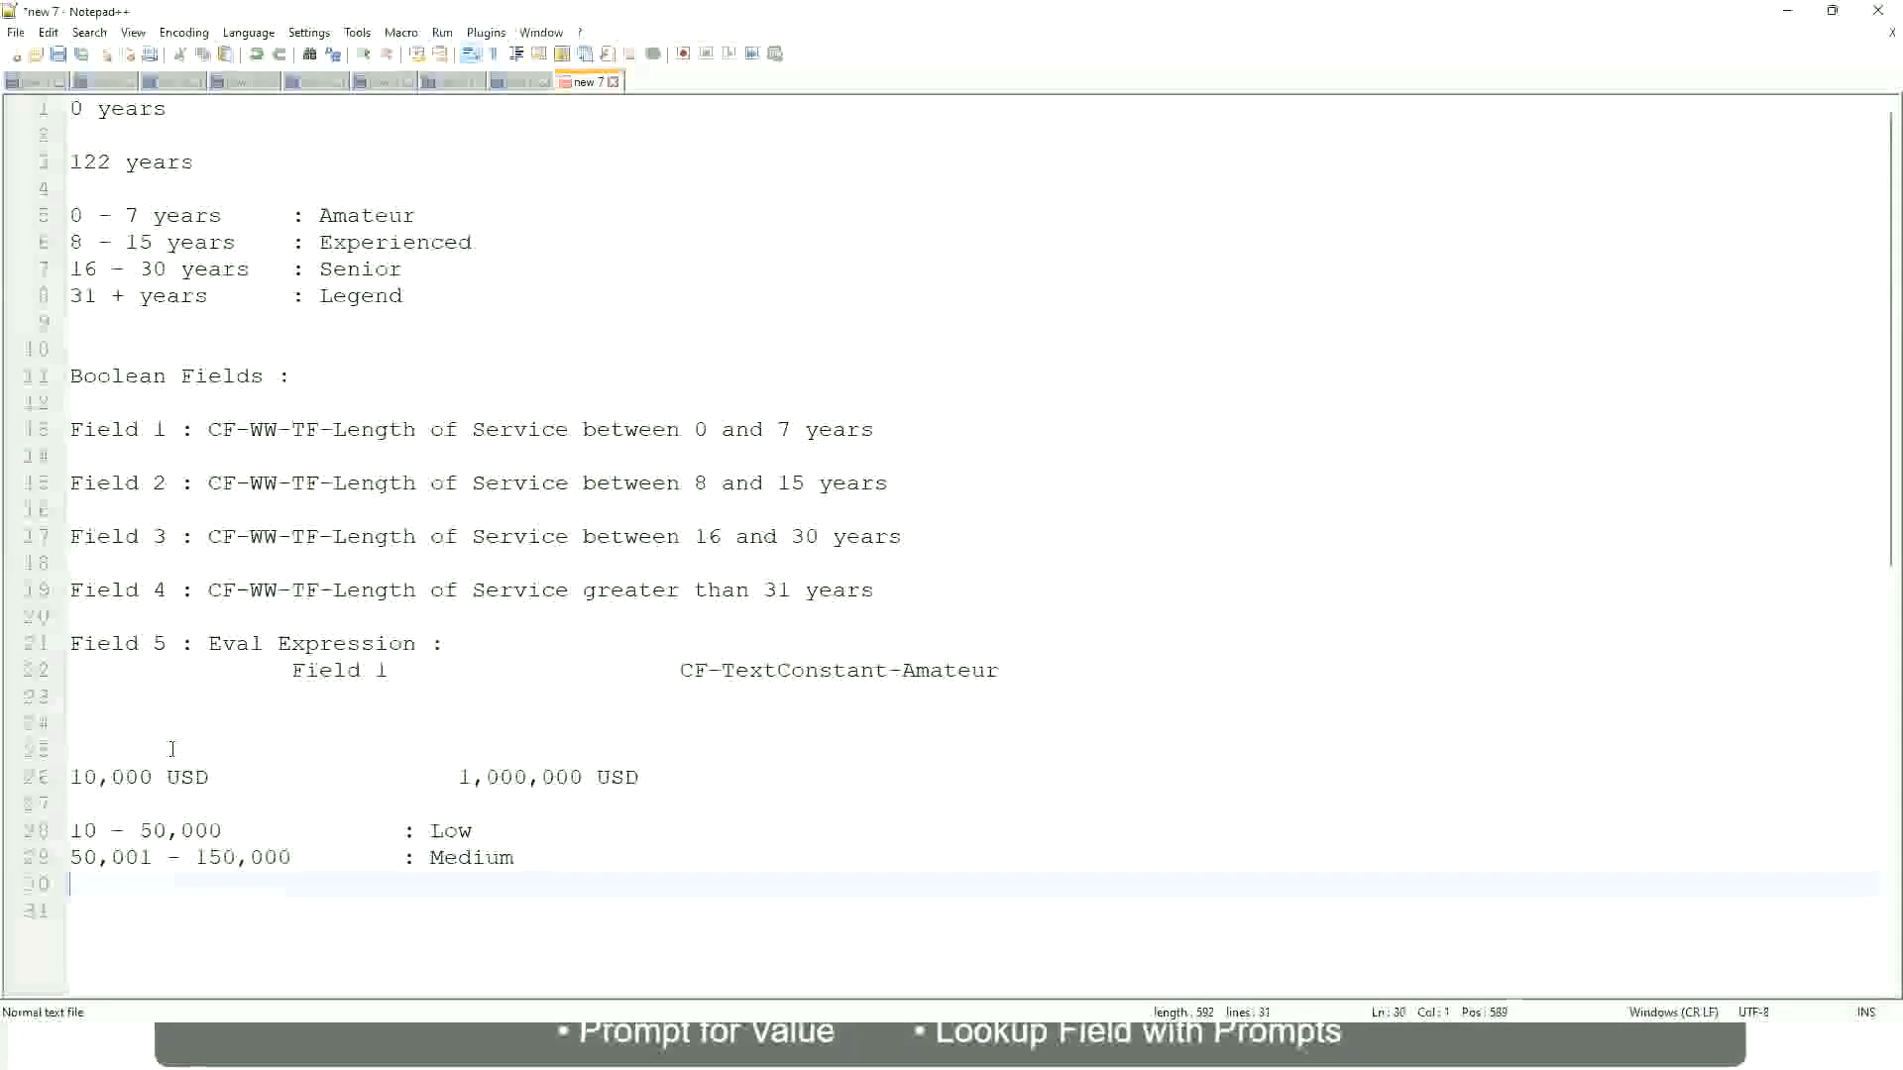
pyautogui.write('> 1')
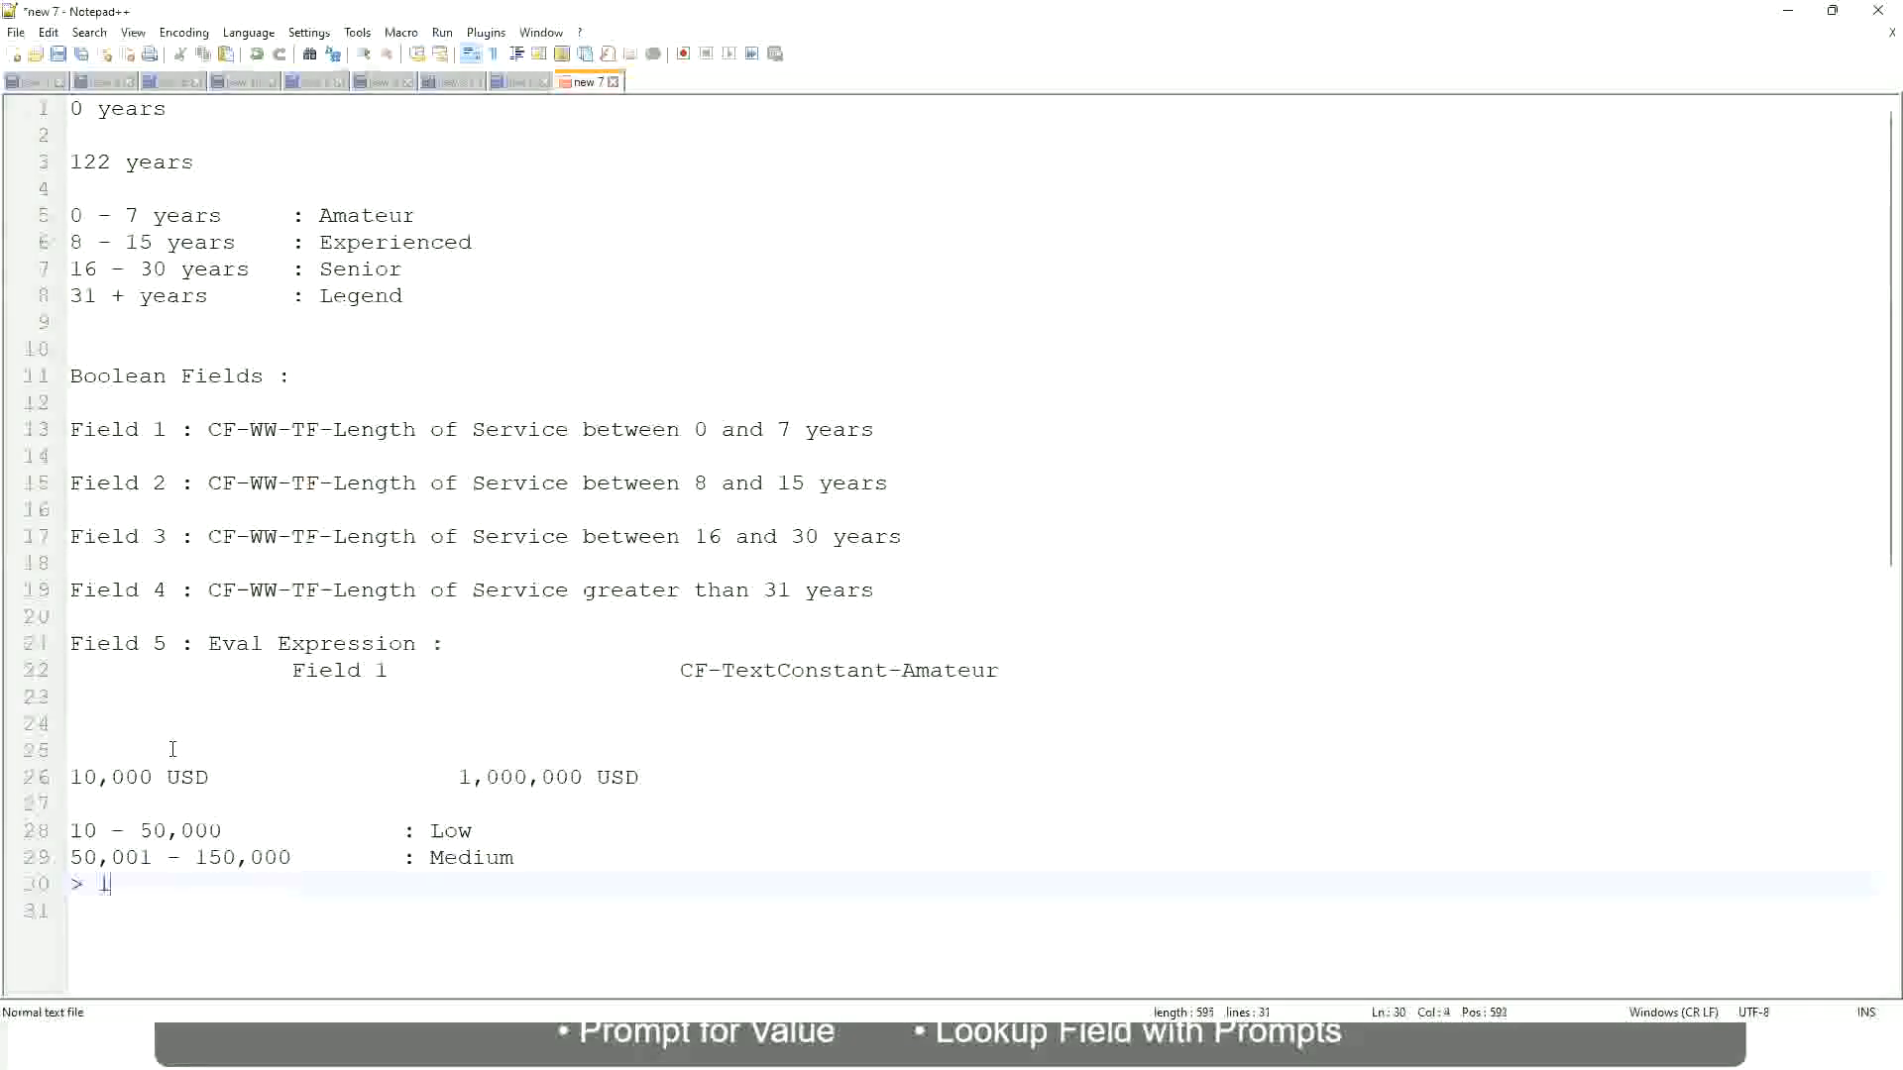
pyautogui.write('50,000')
pyautogui.press('Tab')
pyautogui.press('Tab')
pyautogui.press('Tab')
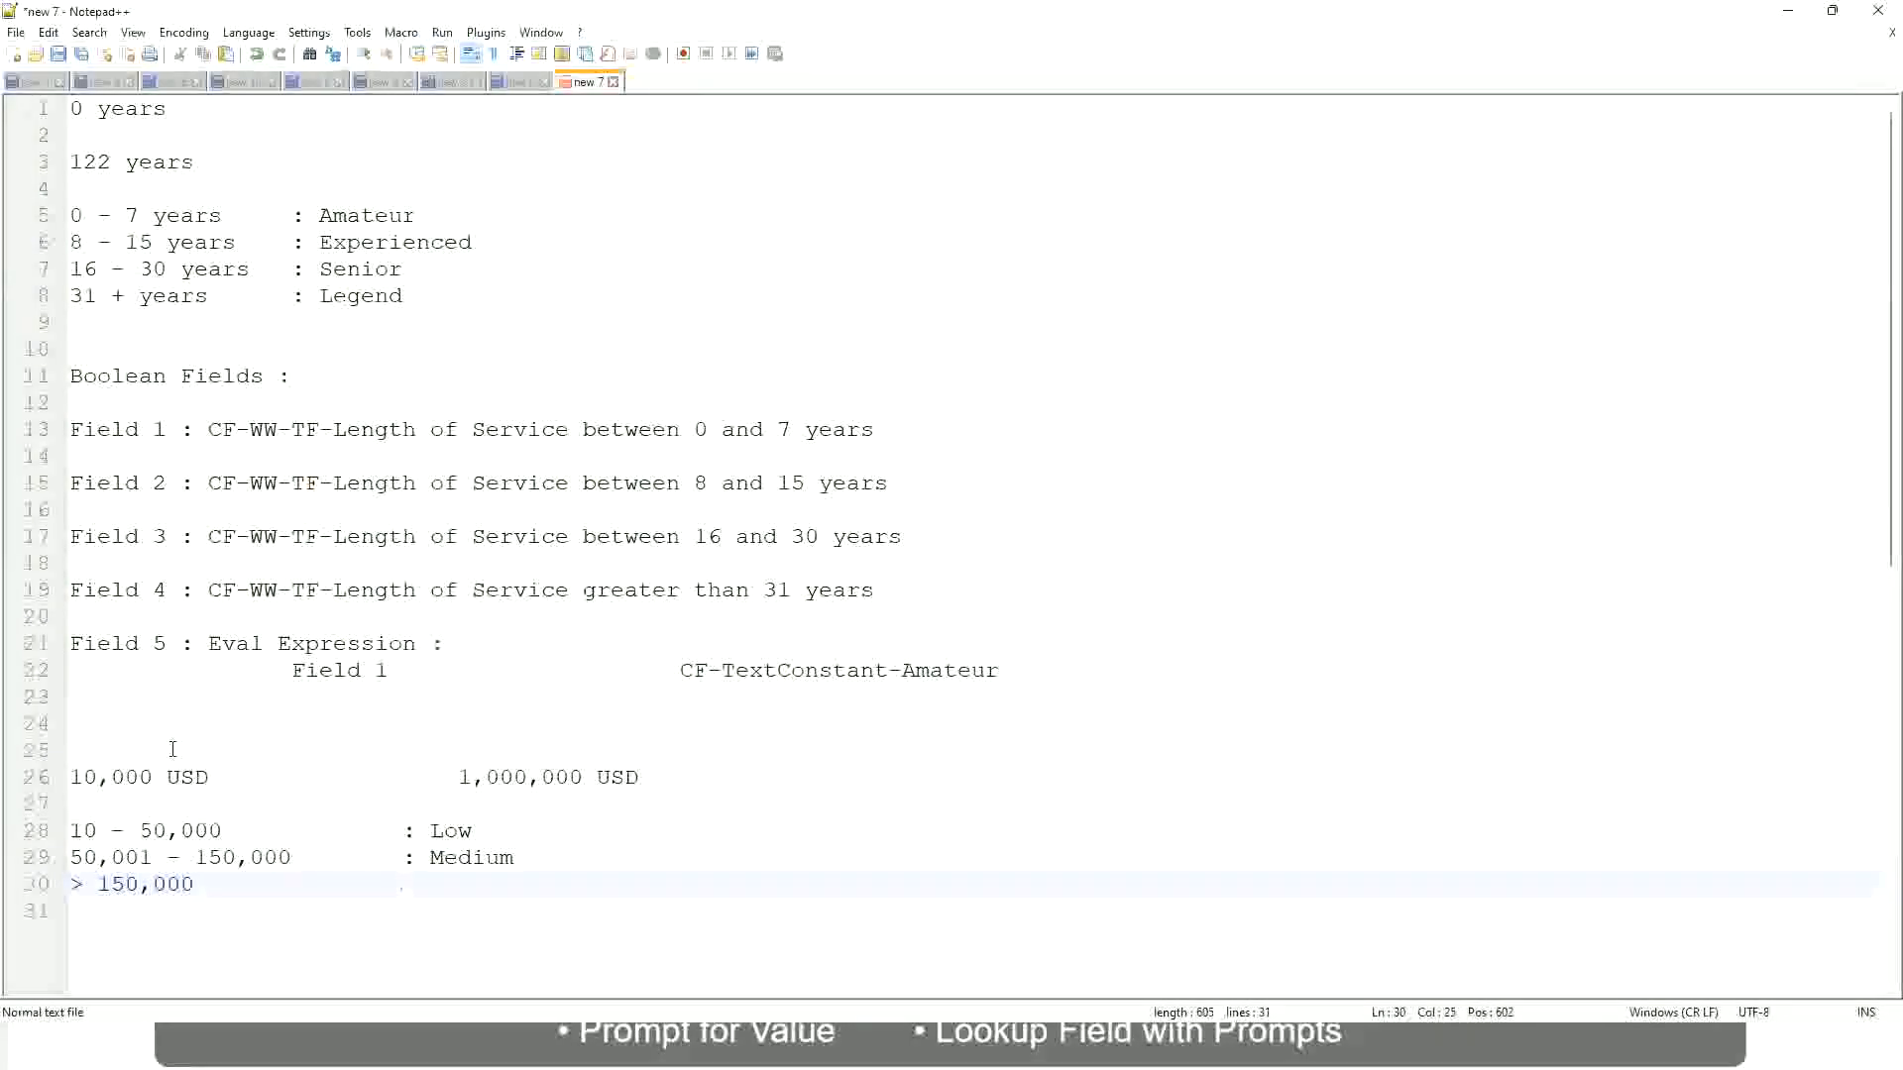
pyautogui.write(': High')
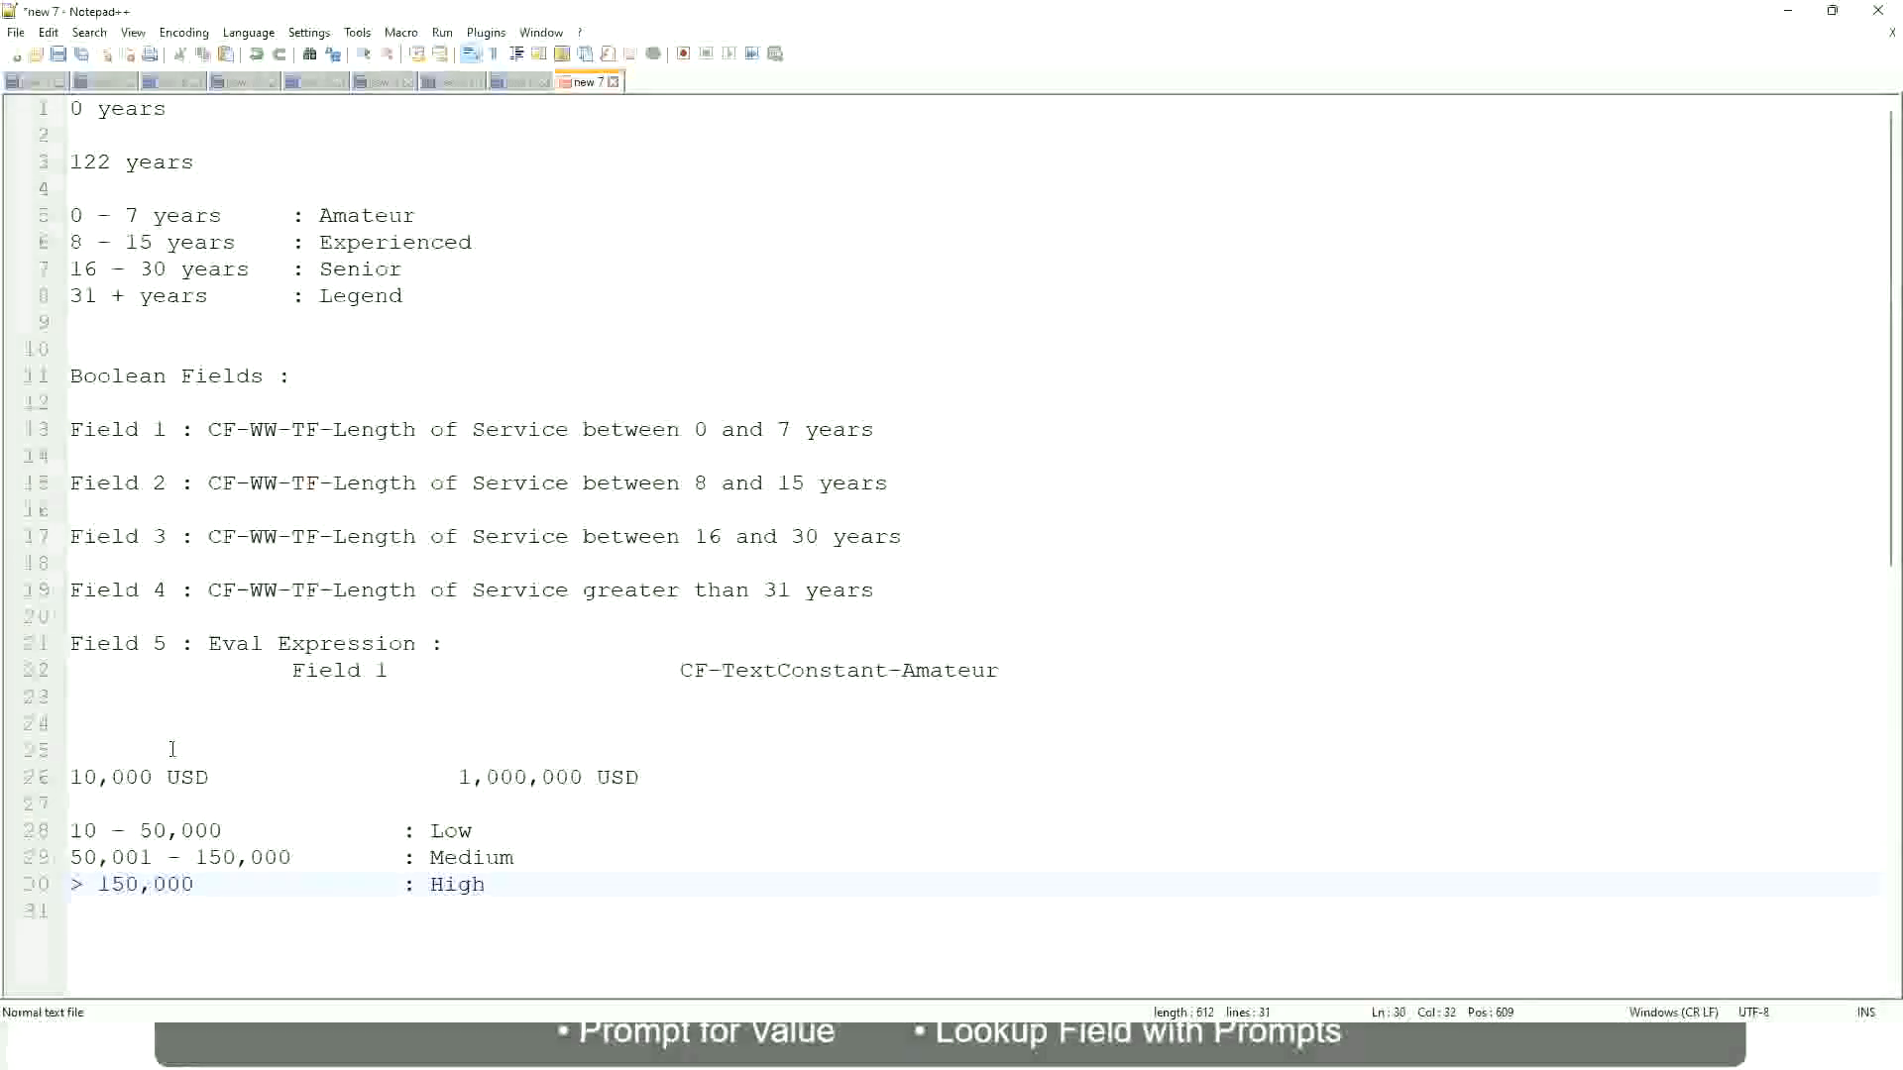
# Review the 10,000 USD to 1,000,000 USD range against the Low, Medium and High bands in the notes.
pyautogui.click(61, 777)
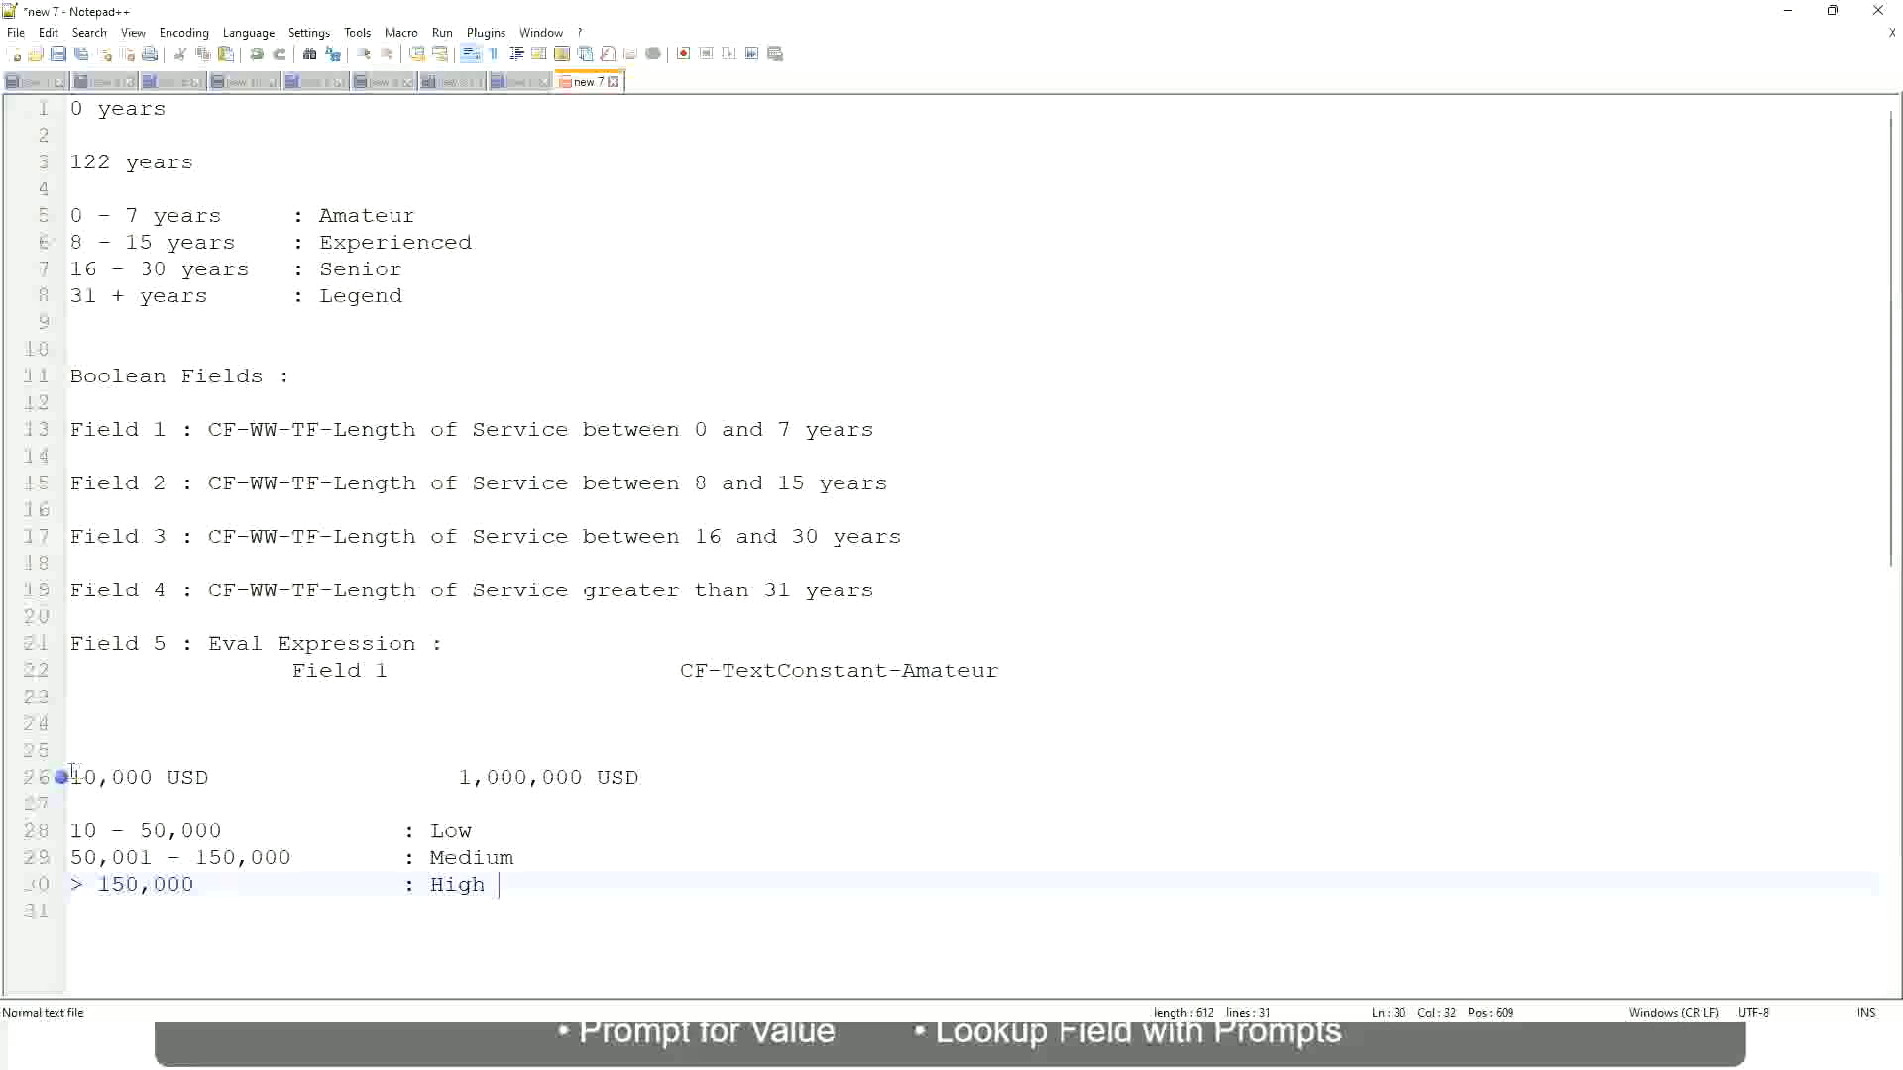
pyautogui.click(61, 777)
pyautogui.click(84, 777)
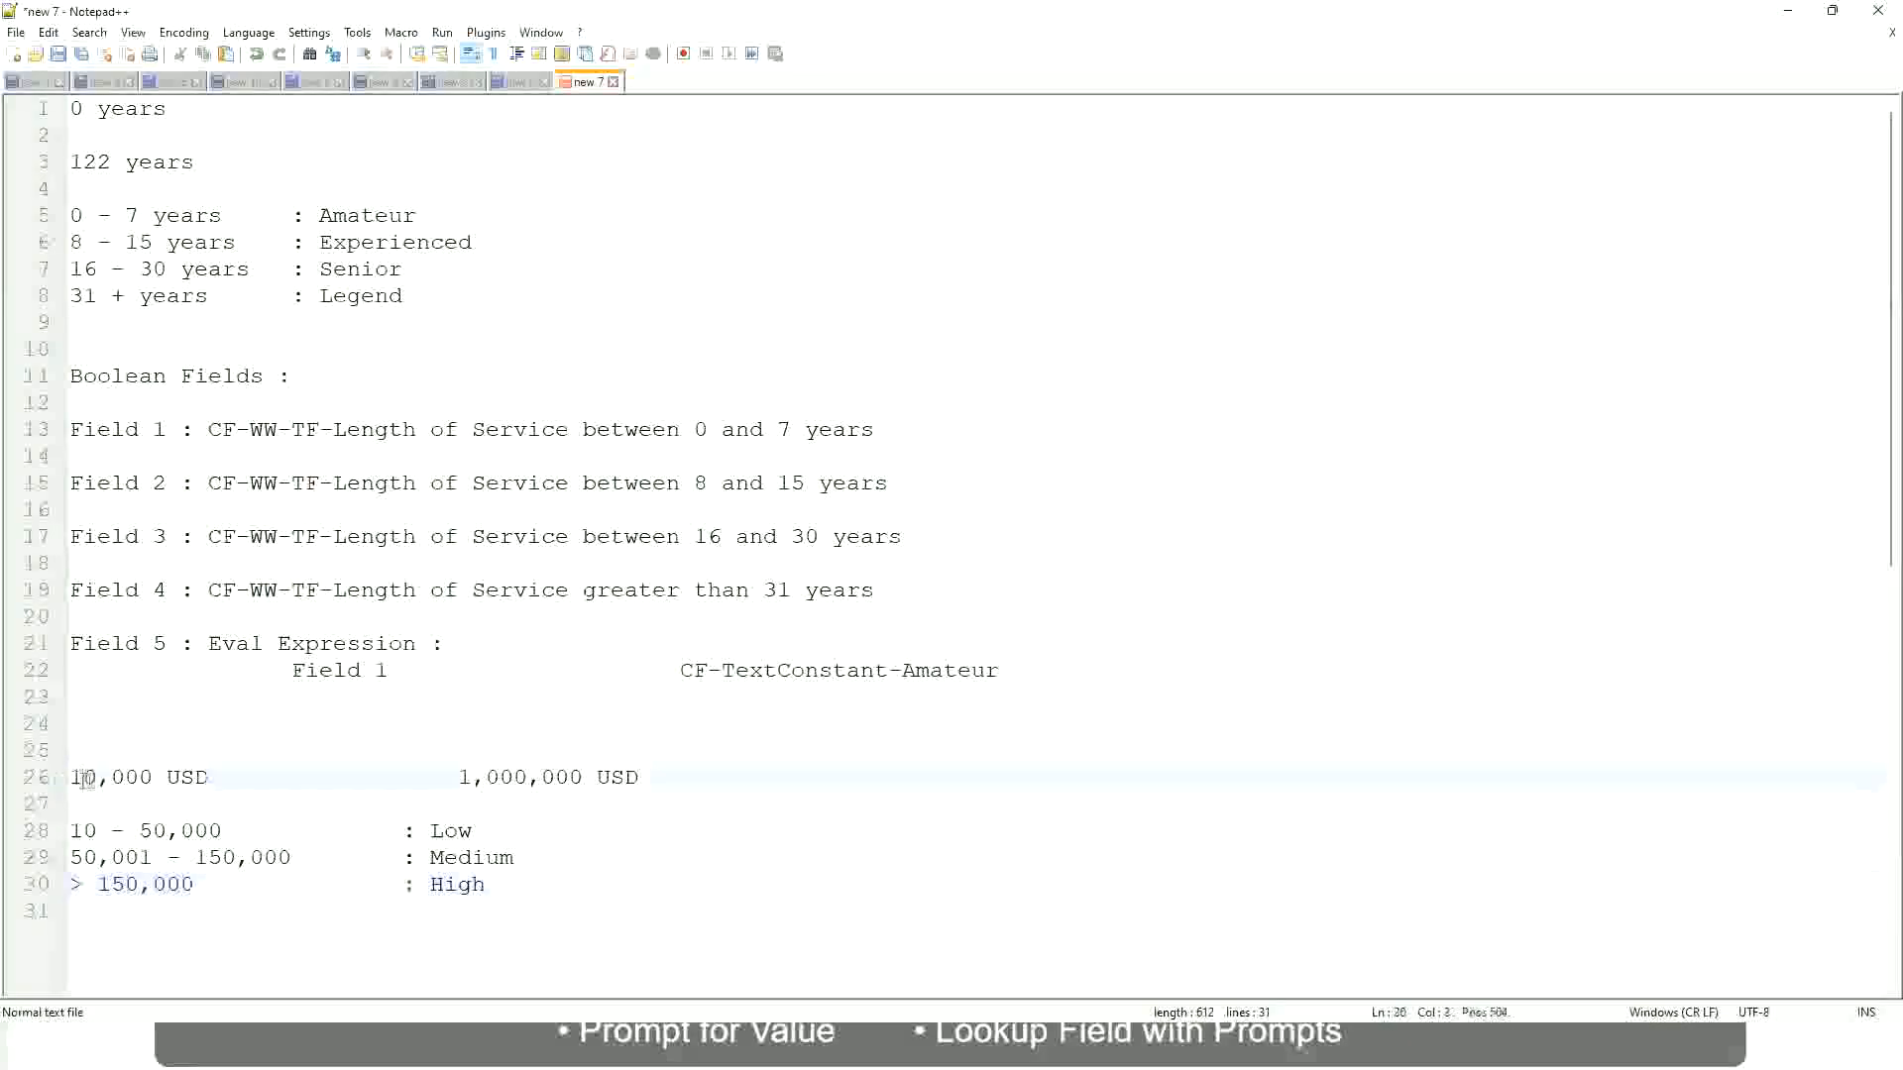
pyautogui.doubleClick(567, 778)
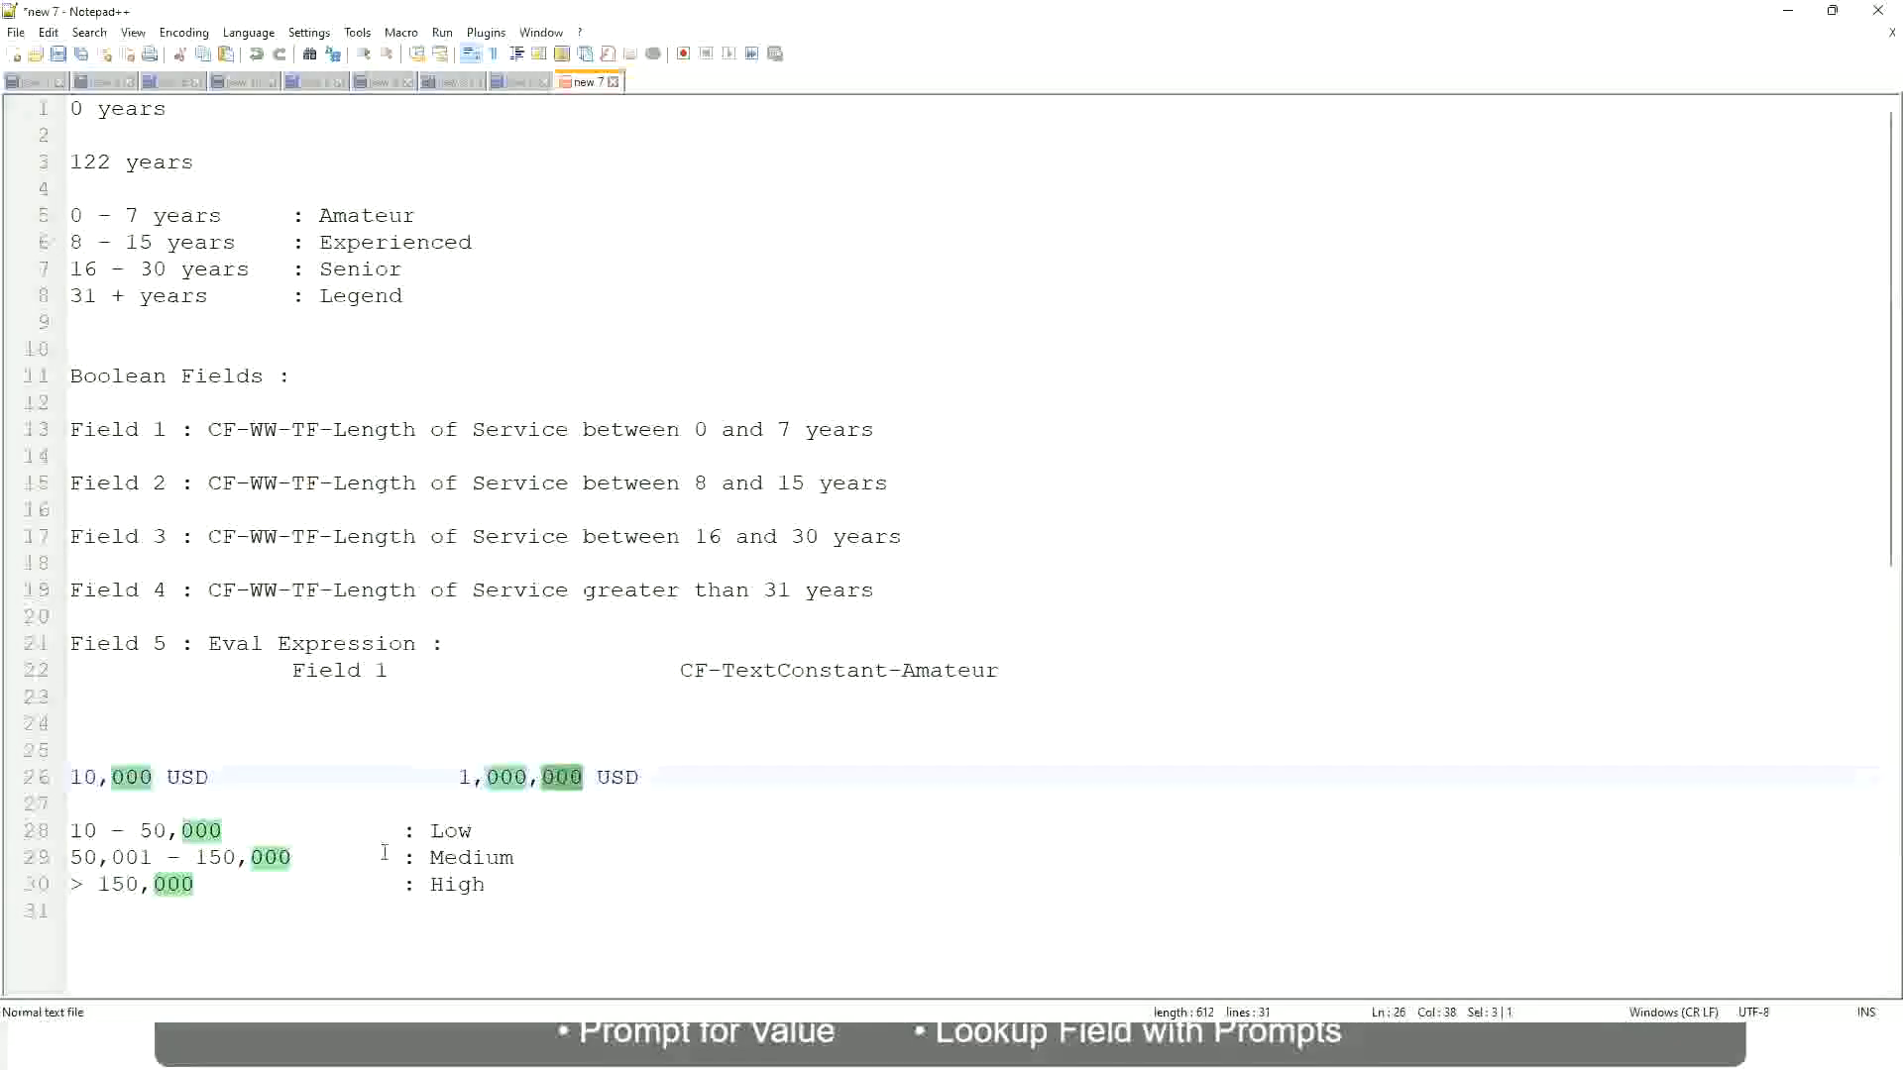
pyautogui.click(347, 857)
pyautogui.click(61, 777)
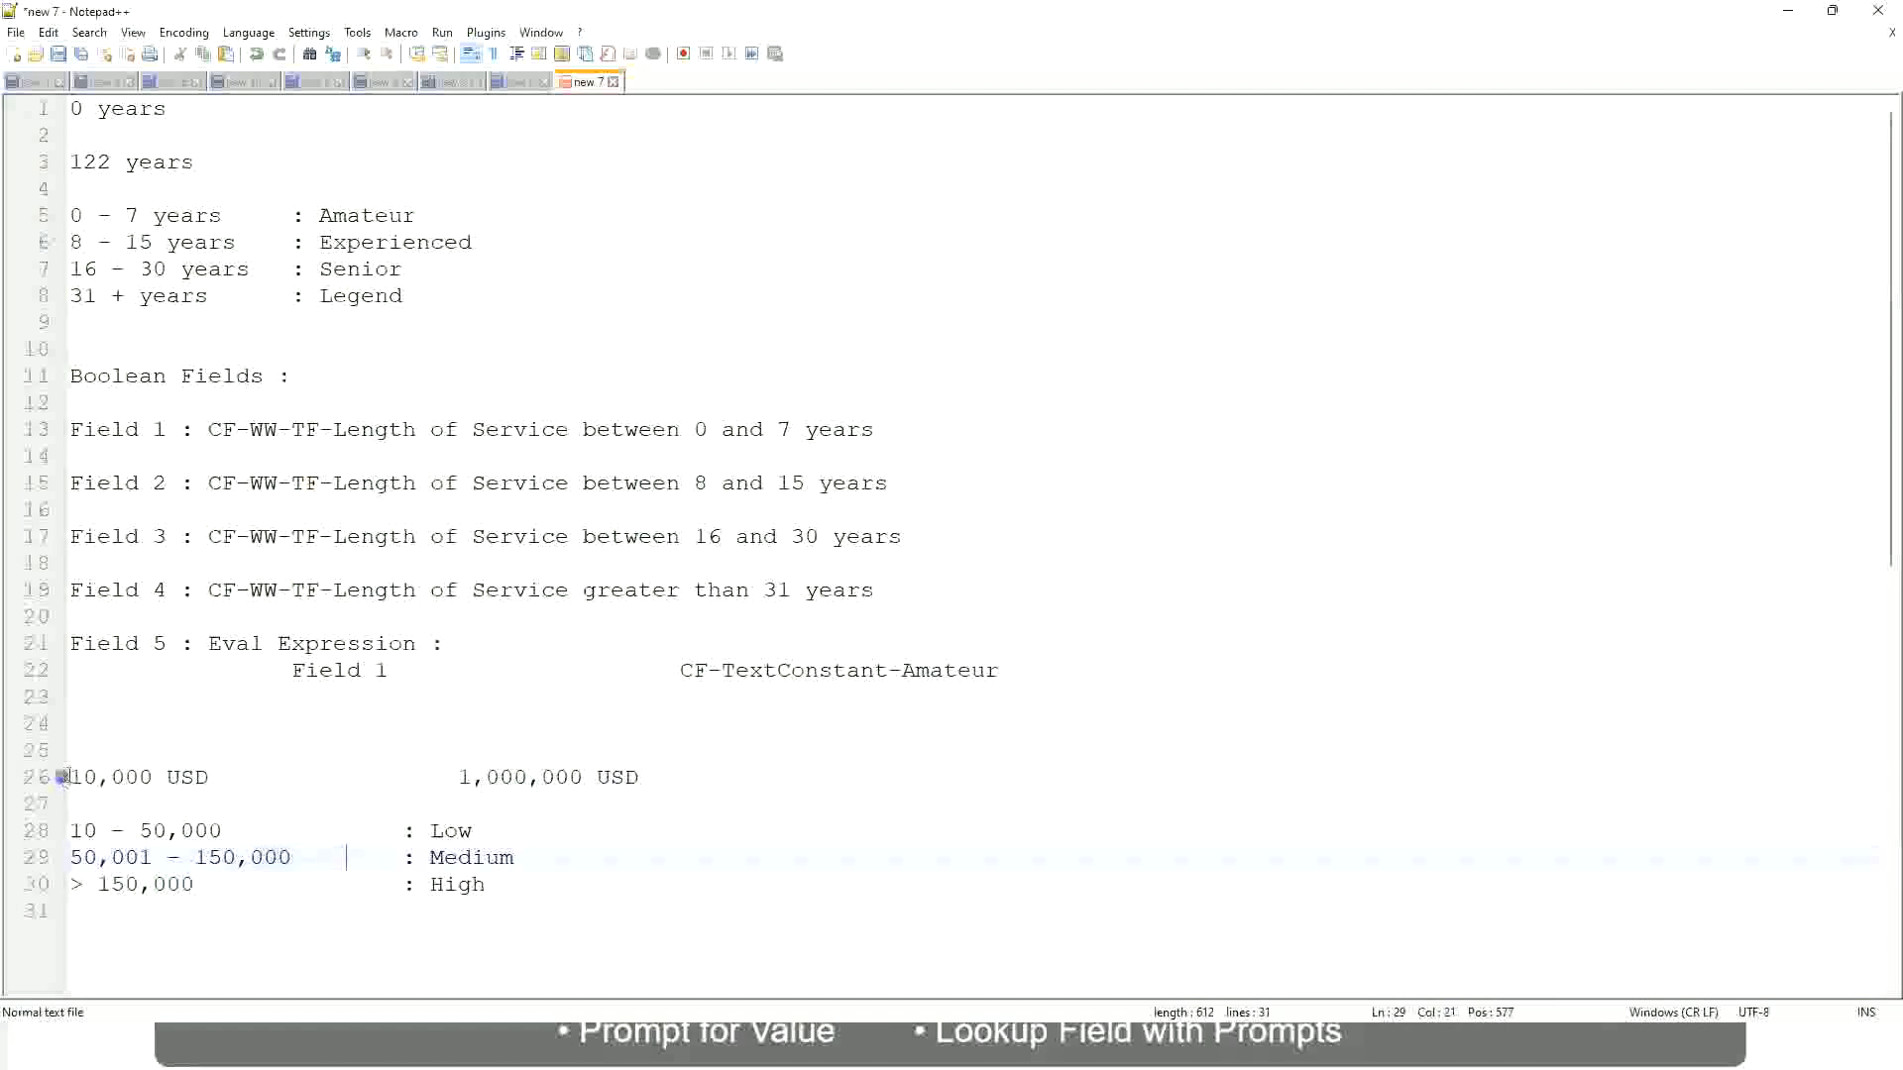
pyautogui.click(587, 780)
pyautogui.click(458, 830)
pyautogui.click(458, 884)
pyautogui.click(489, 872)
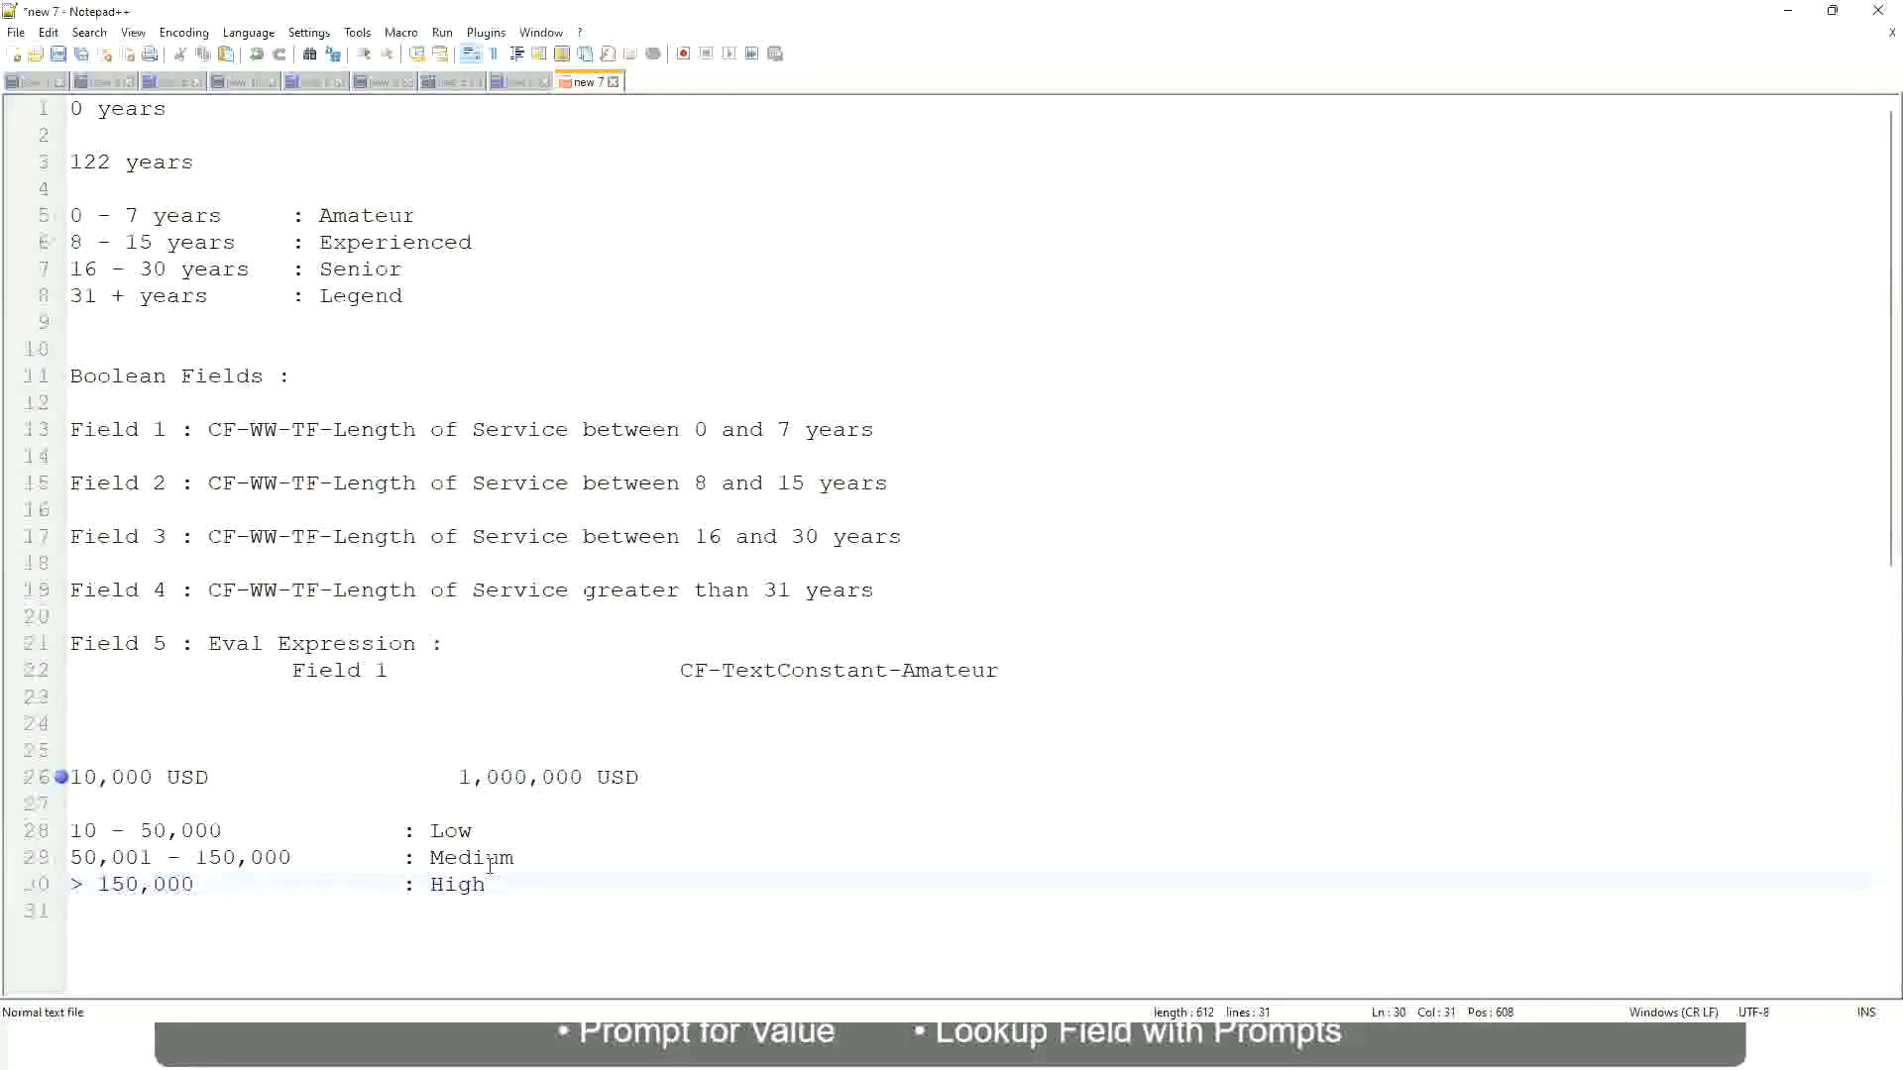